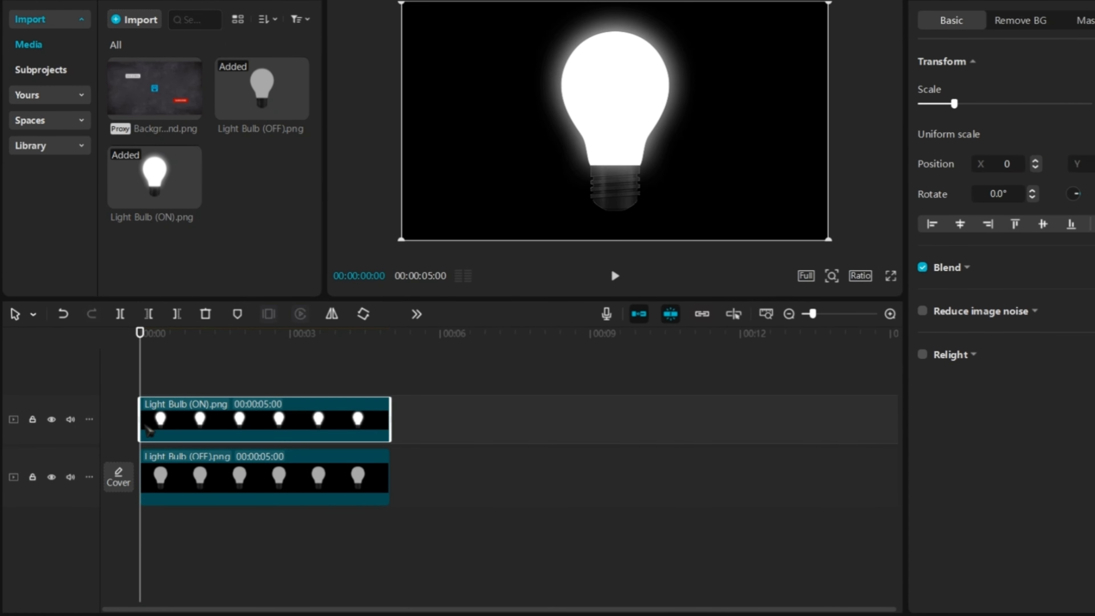
Select both light bulb clips together, scale them to 72%, and move them down to Y position -714.
{"action": "left_click_drag", "start_coordinate": [428, 528], "coordinate": [309, 374]}
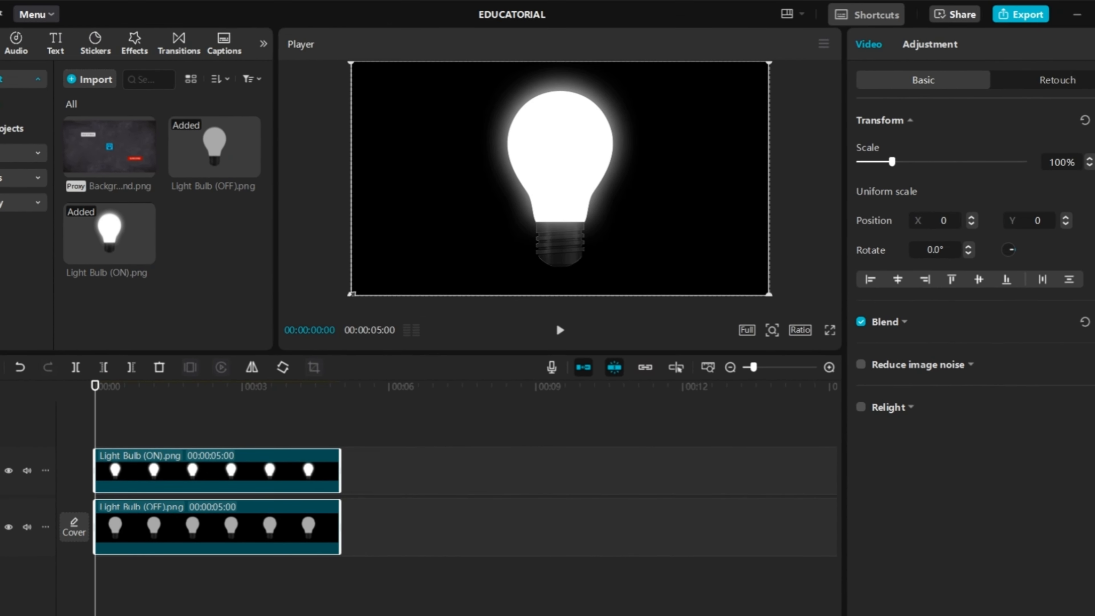
{"action": "left_click_drag", "start_coordinate": [403, 237], "coordinate": [488, 188]}
{"action": "left_click_drag", "start_coordinate": [574, 170], "coordinate": [574, 252]}
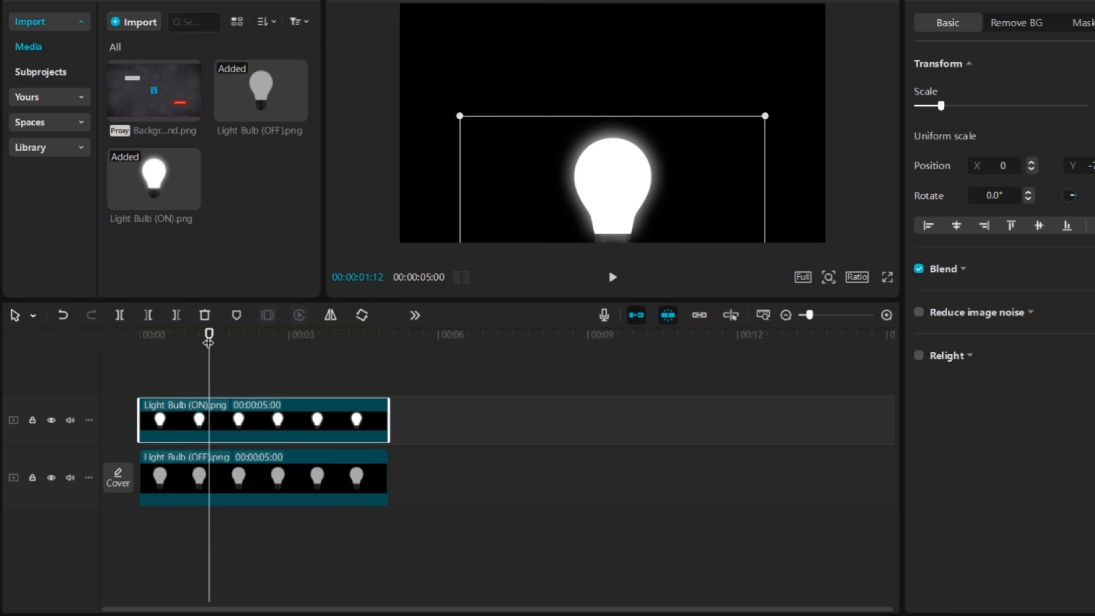
Cut the ON bulb's start and the OFF bulb's end at 00:00:01:12, and place the ON clip directly after the OFF clip.
{"action": "left_click", "coordinate": [148, 315]}
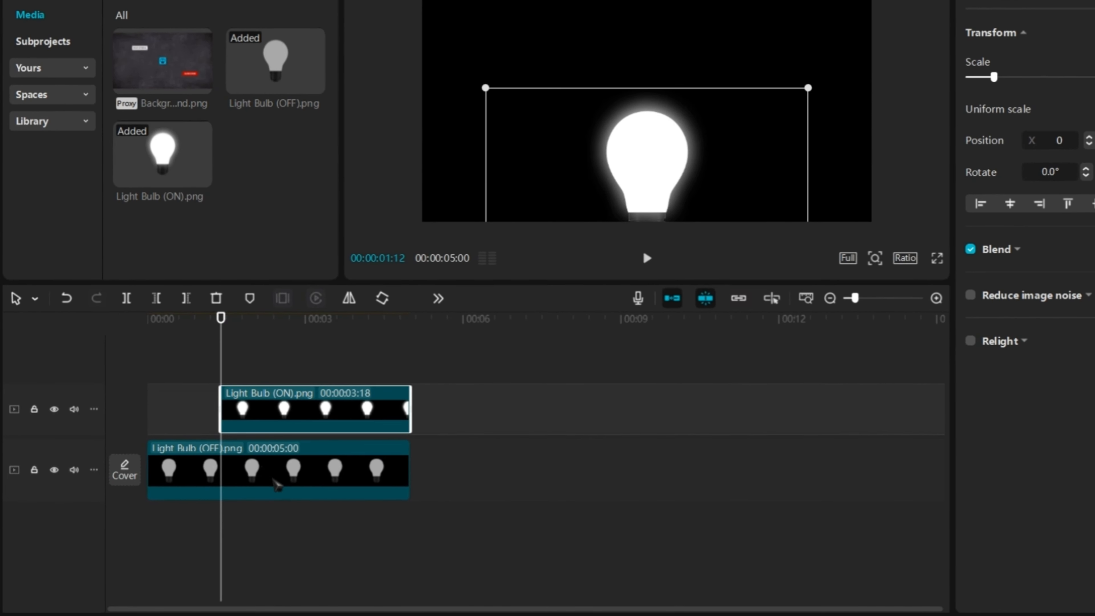
{"action": "left_click", "coordinate": [278, 486]}
{"action": "left_click", "coordinate": [186, 298]}
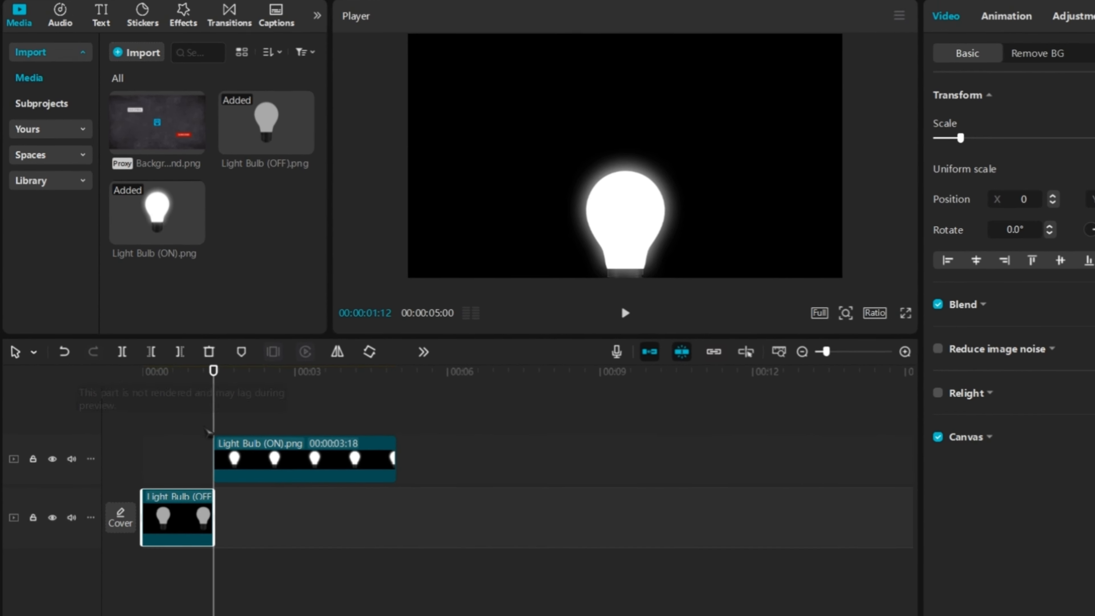
{"action": "left_click_drag", "start_coordinate": [217, 441], "coordinate": [244, 526]}
{"action": "left_click_drag", "start_coordinate": [246, 479], "coordinate": [248, 474]}
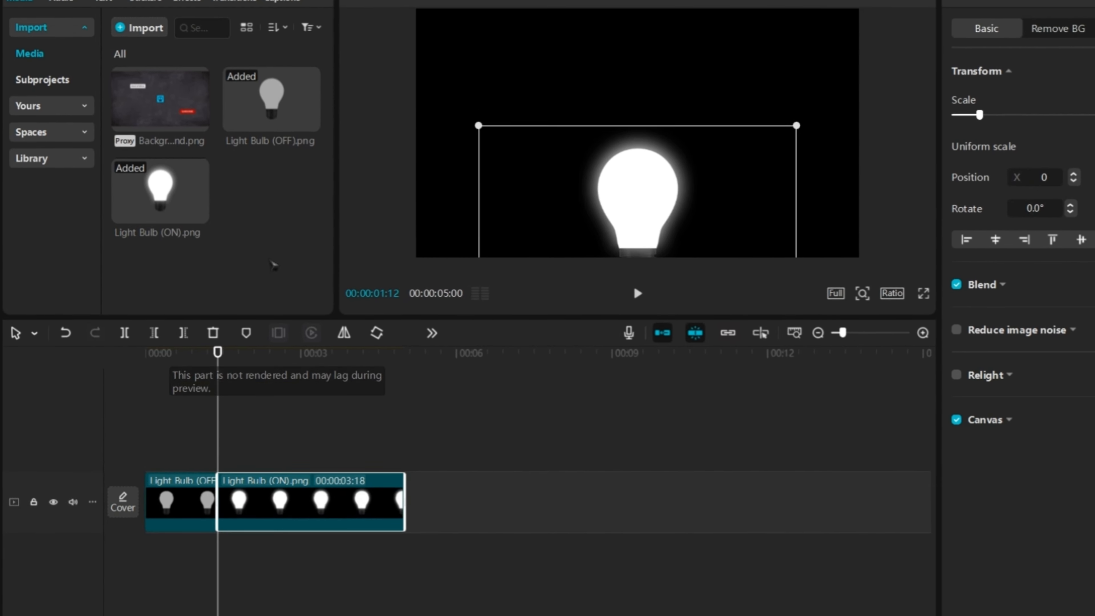
Add a Mix transition at the cut between the OFF and ON bulb clips and preview it.
{"action": "left_click", "coordinate": [236, 54]}
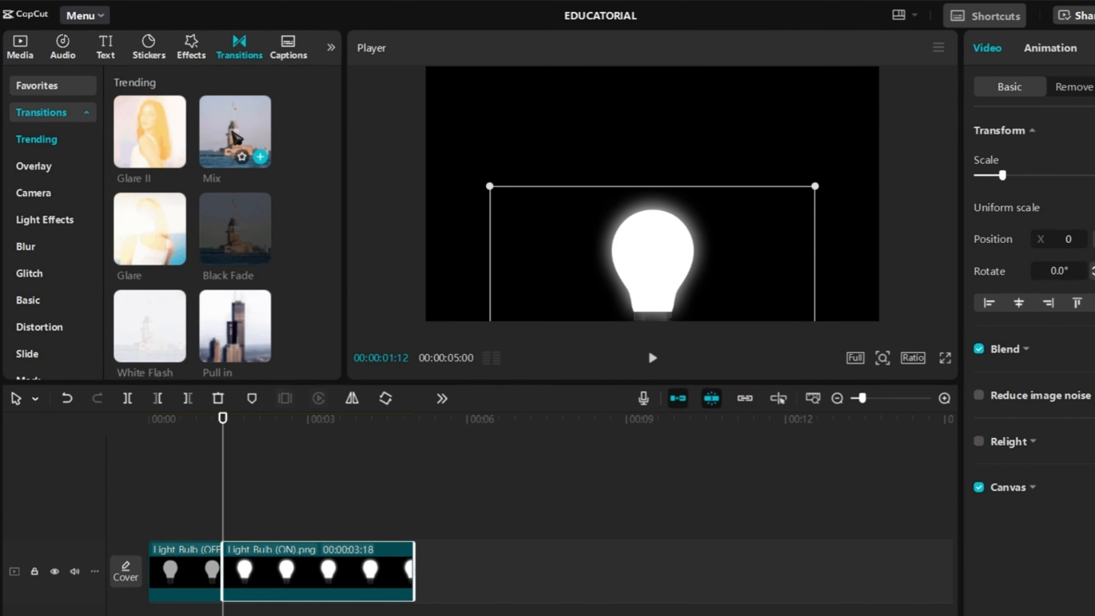
{"action": "left_click_drag", "start_coordinate": [233, 137], "coordinate": [217, 576]}
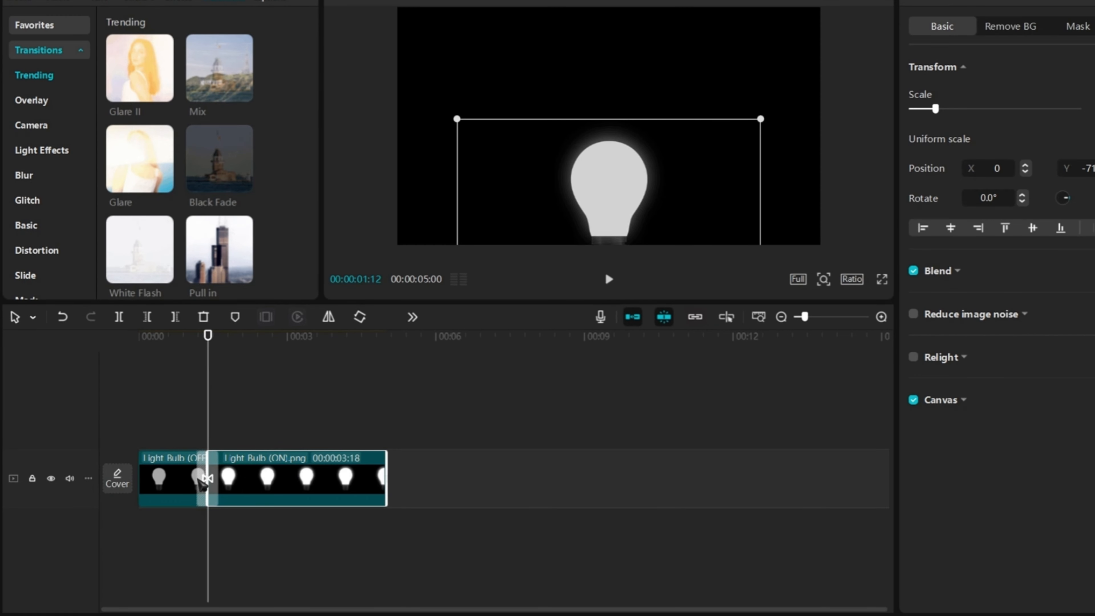
{"action": "left_click", "coordinate": [111, 419]}
{"action": "key", "text": "space"}
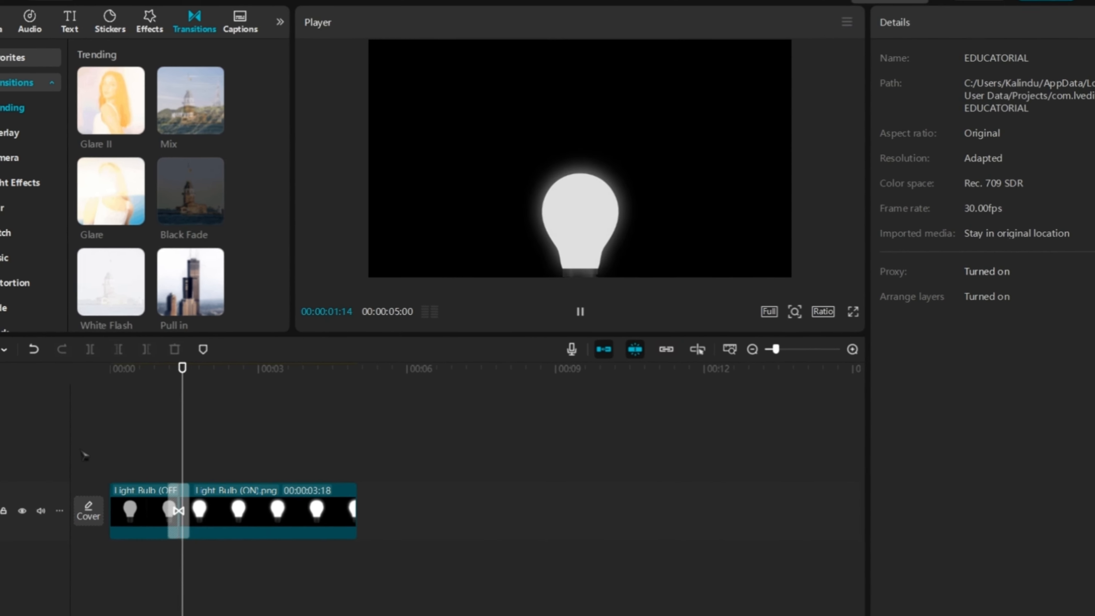
{"action": "key", "text": "space"}
{"action": "left_click", "coordinate": [65, 470]}
Animate the OFF bulb rising from below the frame, with its start keyframe at 00:00:00:00 and its resting keyframe at the clip's end.
{"action": "scroll", "coordinate": [240, 545], "scroll_direction": "up", "scroll_amount": 4}
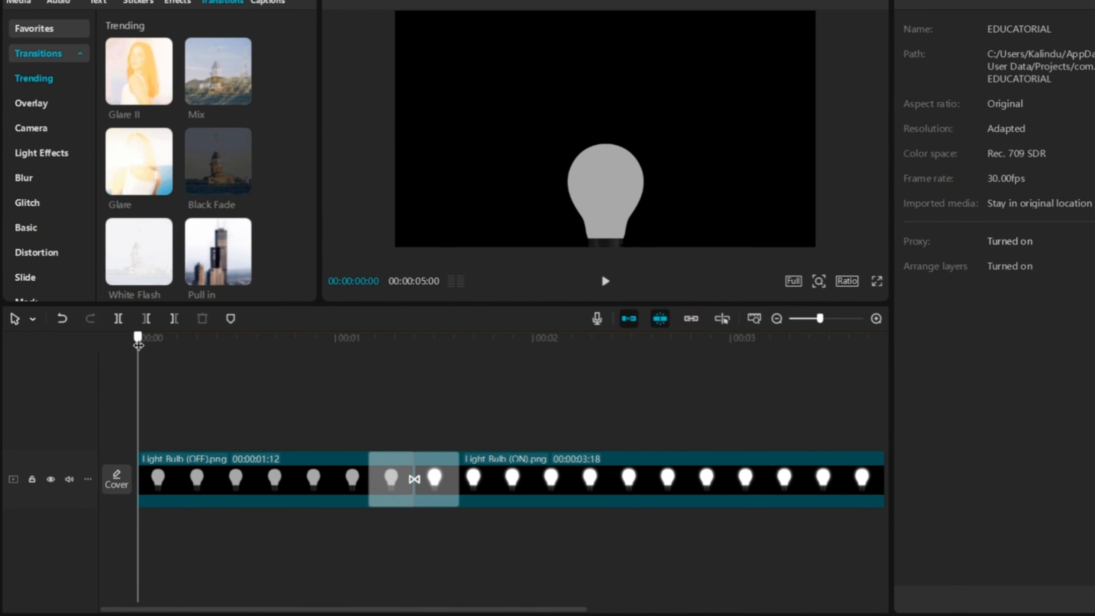
{"action": "left_click_drag", "start_coordinate": [301, 372], "coordinate": [315, 372]}
{"action": "left_click", "coordinate": [288, 478]}
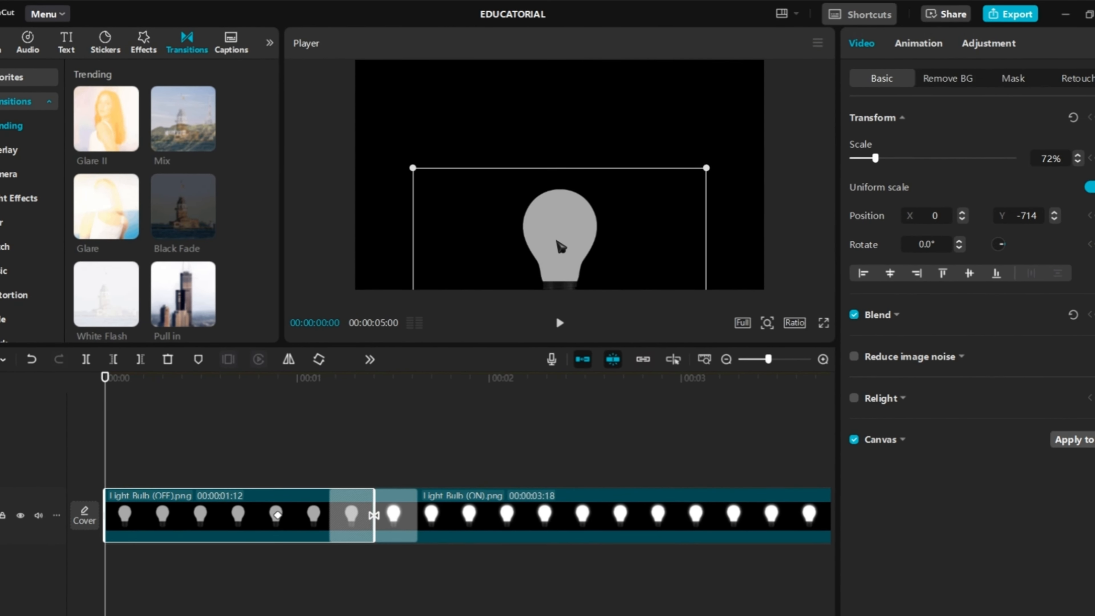
{"action": "left_click_drag", "start_coordinate": [593, 211], "coordinate": [595, 247]}
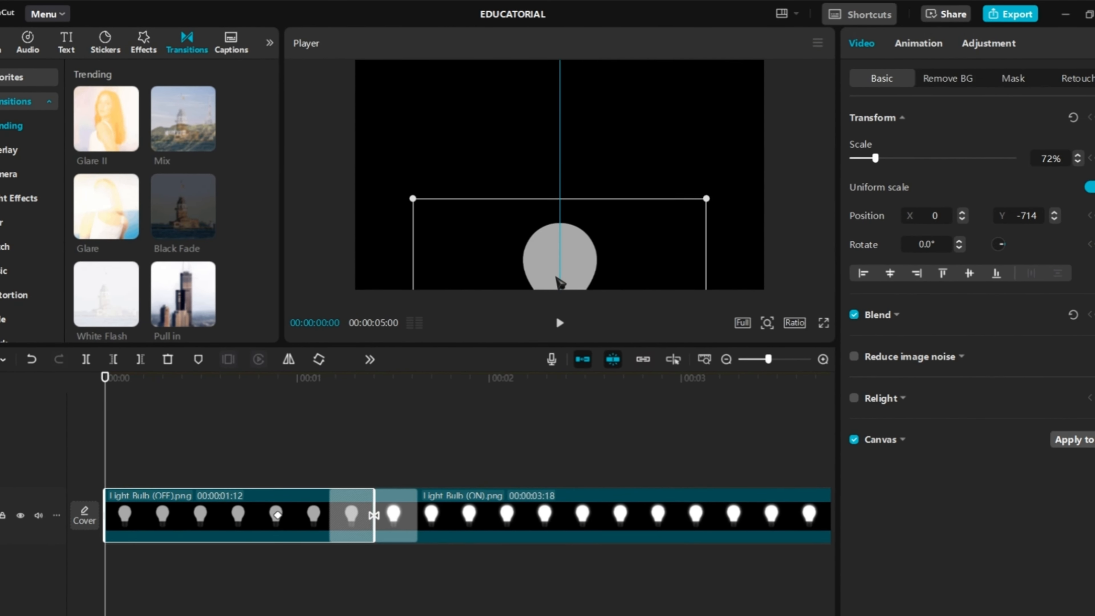
{"action": "left_click_drag", "start_coordinate": [559, 283], "coordinate": [562, 353]}
{"action": "left_click", "coordinate": [276, 515]}
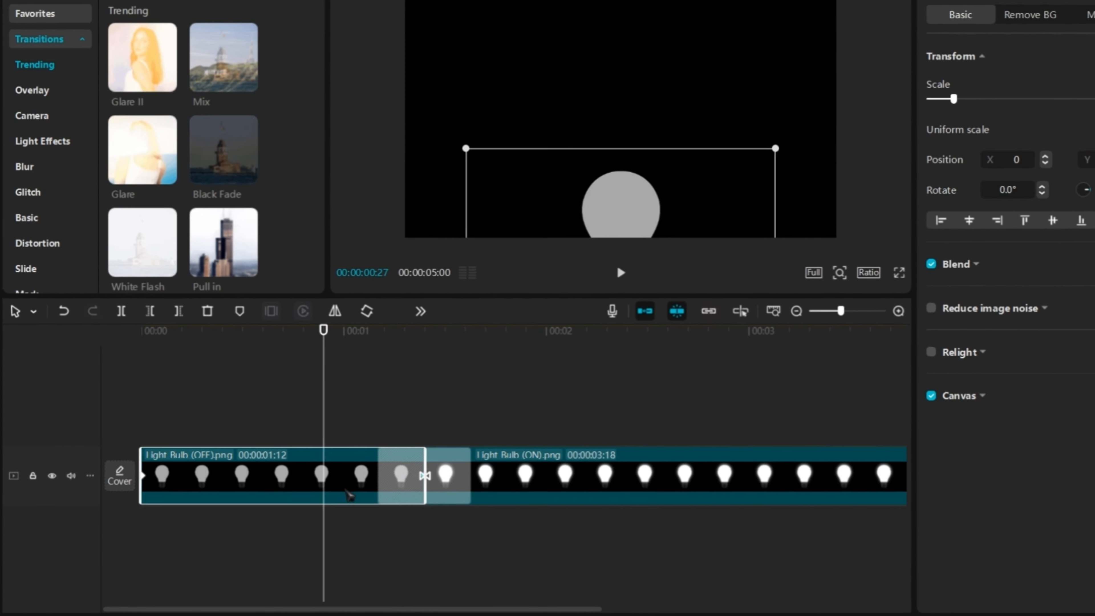
Show the OFF bulb clip's keyframe curves, apply the Cubic Out preset to its vertical position, and play the rise.
{"action": "right_click", "coordinate": [265, 491]}
{"action": "left_click", "coordinate": [425, 560]}
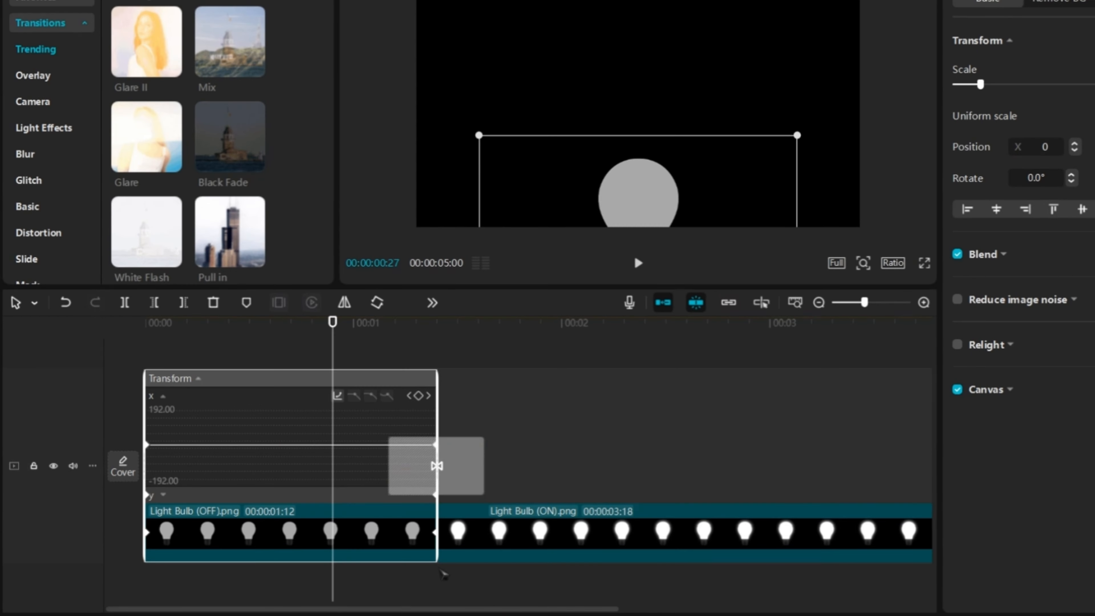
{"action": "left_click", "coordinate": [274, 496]}
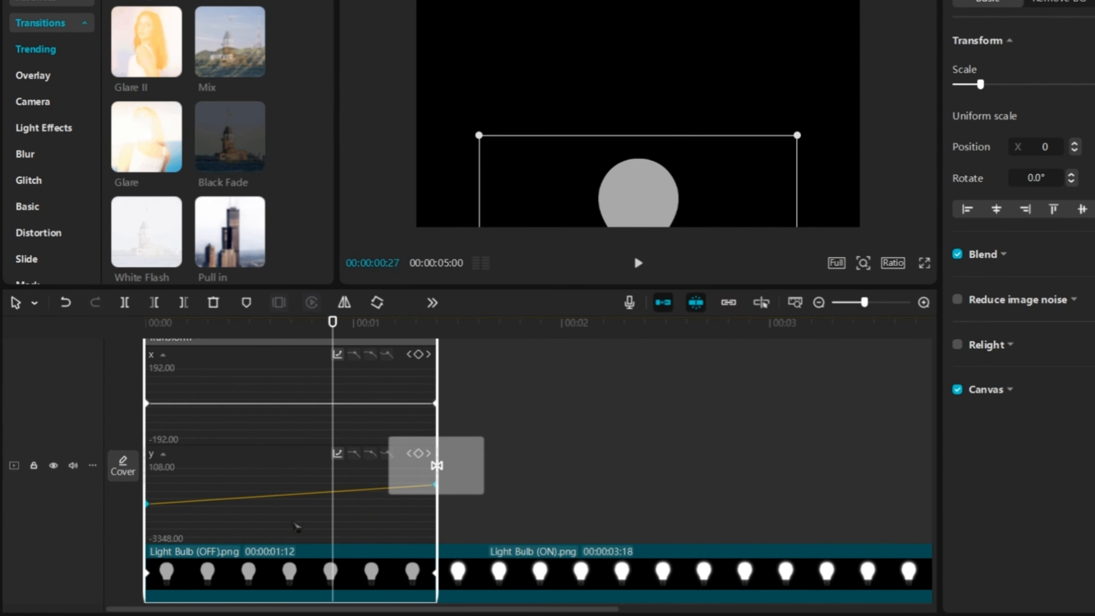
{"action": "scroll", "coordinate": [437, 465], "scroll_direction": "up", "scroll_amount": 3}
{"action": "left_click", "coordinate": [441, 453]}
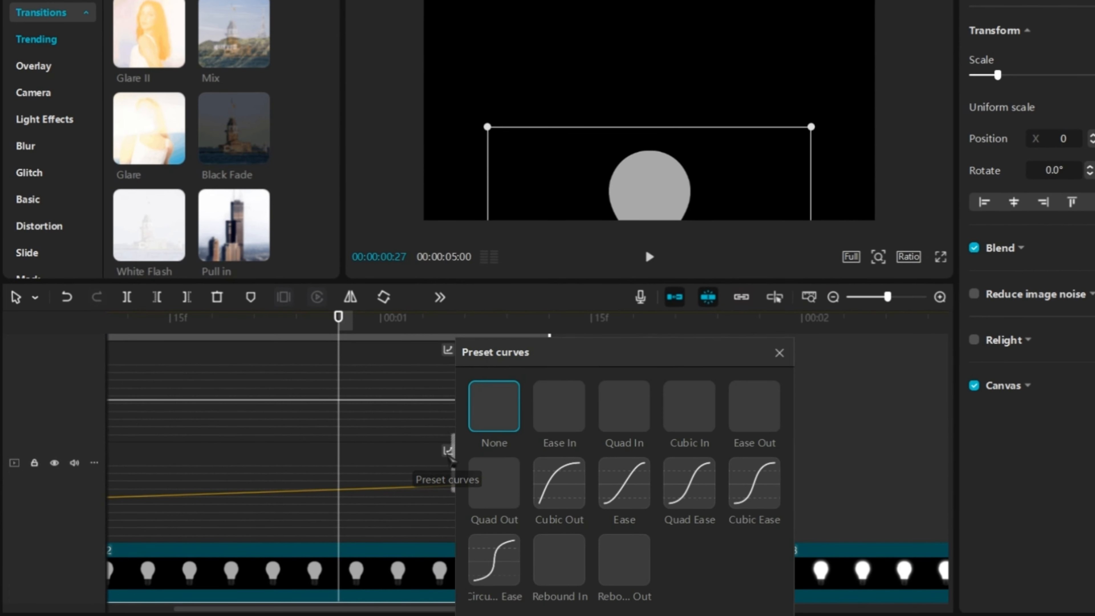
{"action": "left_click", "coordinate": [559, 496]}
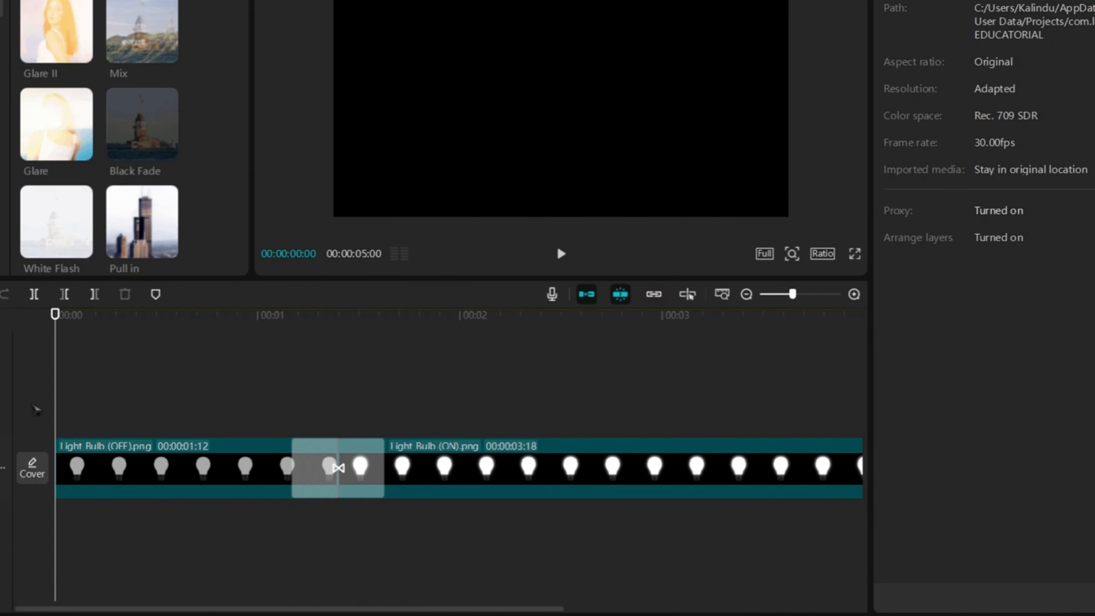
{"action": "key", "text": "space"}
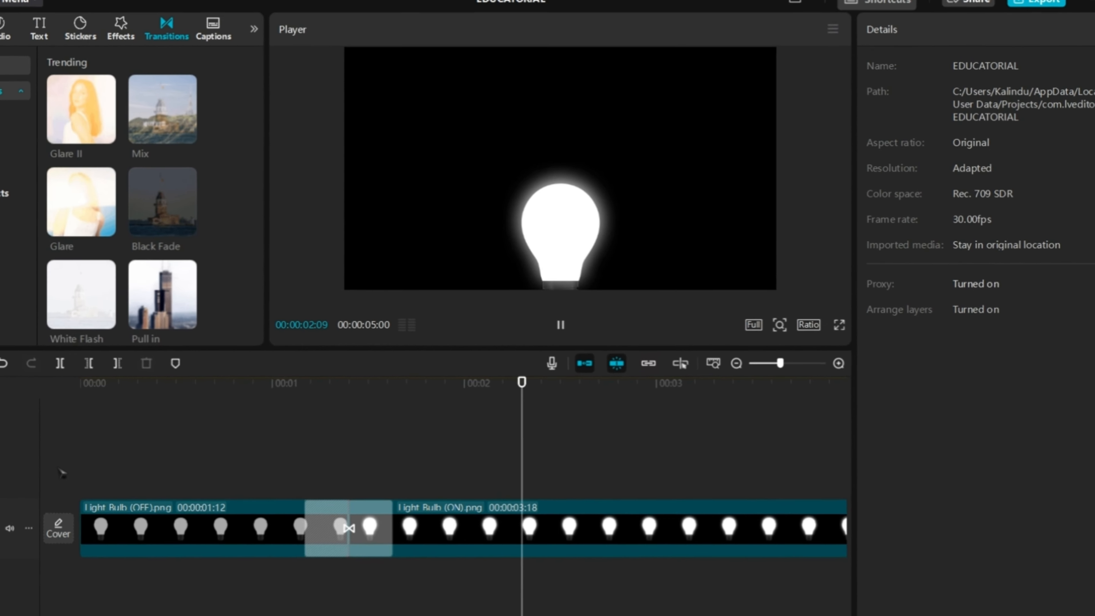
{"action": "key", "text": "space"}
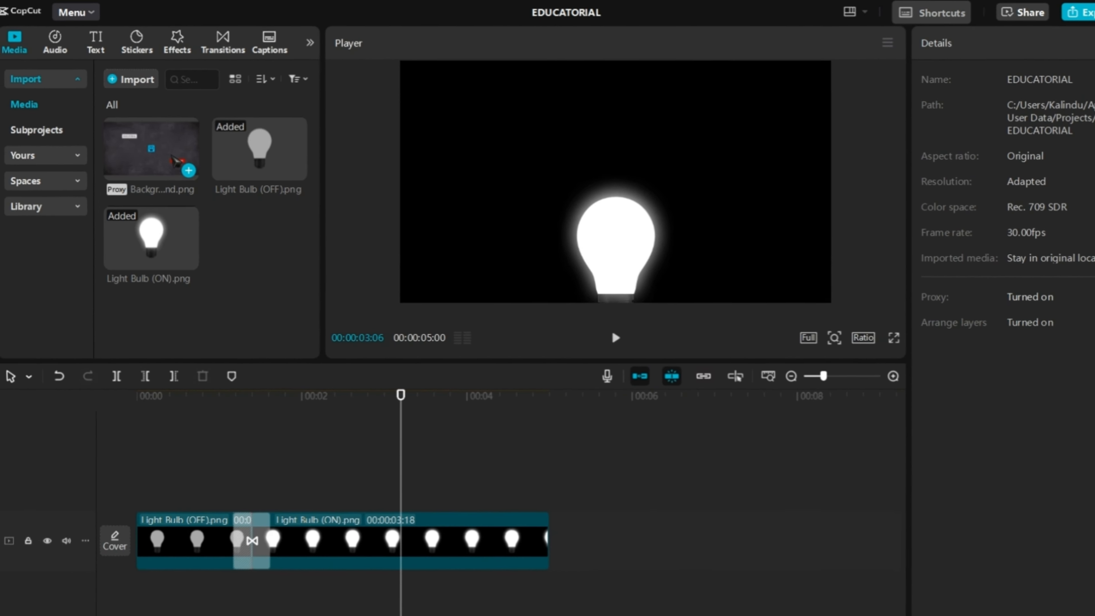
Add Background.png to the bottom track, underneath the joined light bulb clips from 00:00:00:00.
{"action": "left_click_drag", "start_coordinate": [152, 147], "coordinate": [197, 569]}
{"action": "left_click_drag", "start_coordinate": [199, 522], "coordinate": [142, 558]}
{"action": "left_click_drag", "start_coordinate": [306, 547], "coordinate": [190, 474]}
{"action": "left_click_drag", "start_coordinate": [188, 474], "coordinate": [214, 521]}
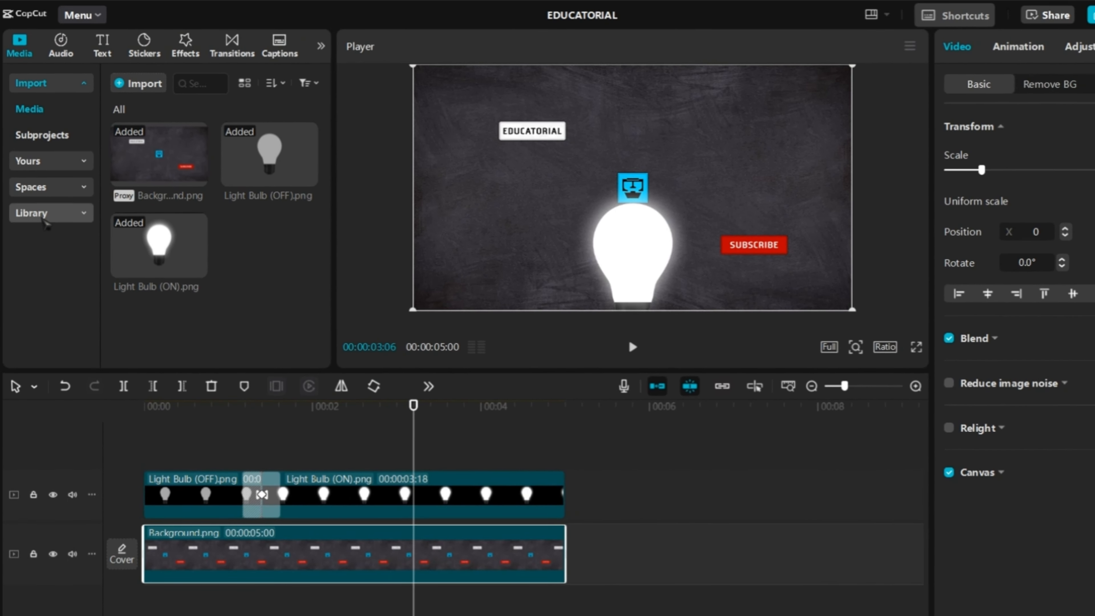
Place the library's plain black clip on a track between the background and the light bulb clips.
{"action": "left_click", "coordinate": [35, 123]}
{"action": "left_click_drag", "start_coordinate": [270, 154], "coordinate": [148, 525]}
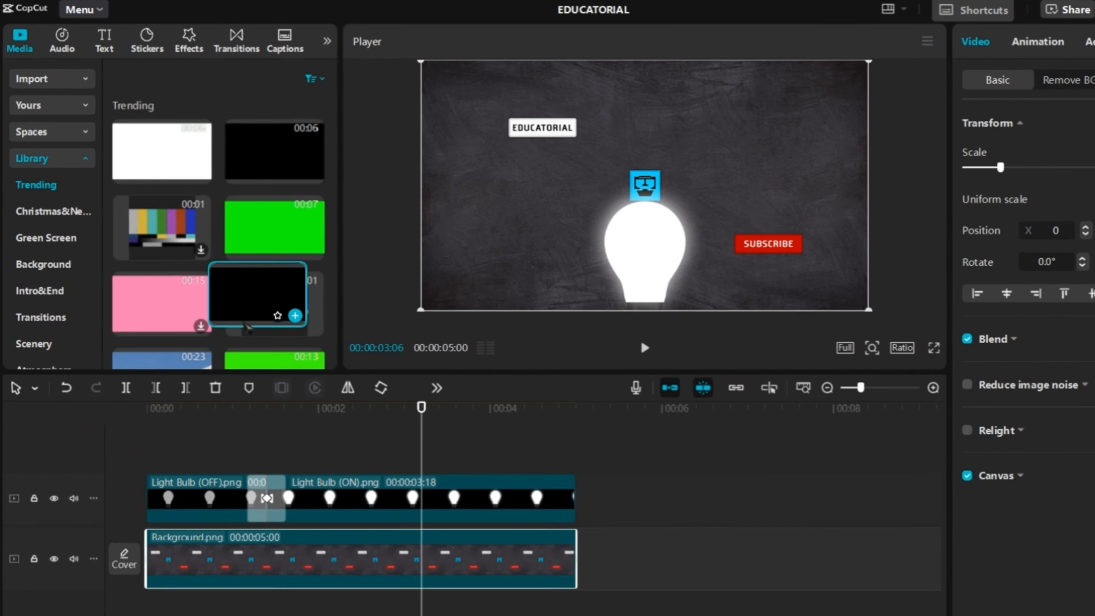
{"action": "left_click_drag", "start_coordinate": [152, 475], "coordinate": [153, 479]}
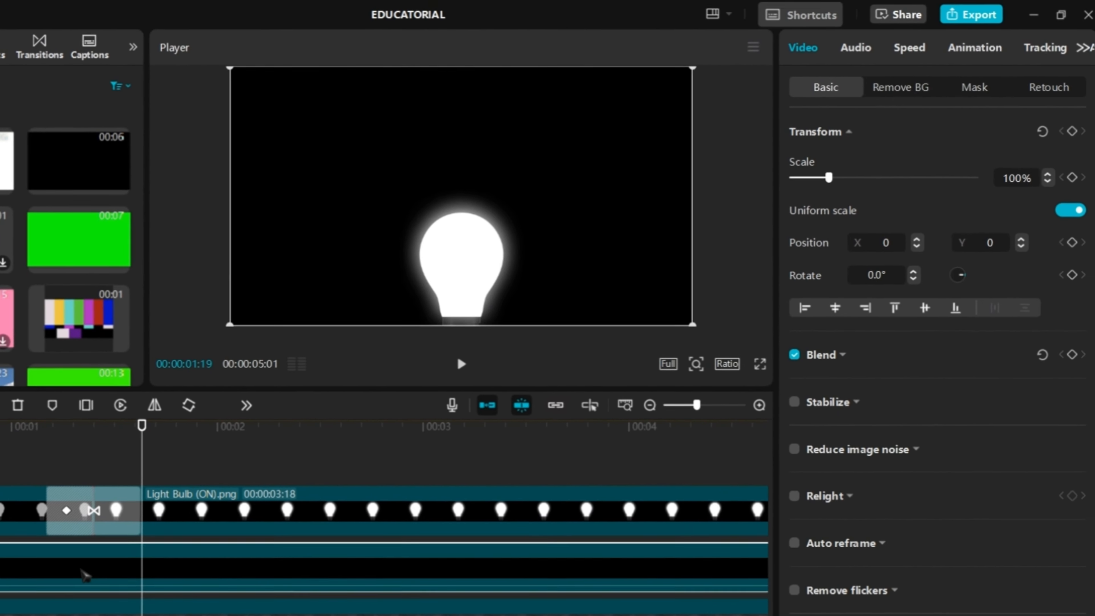
Apply a circle mask to the black clip and invert it.
{"action": "left_click", "coordinate": [965, 89]}
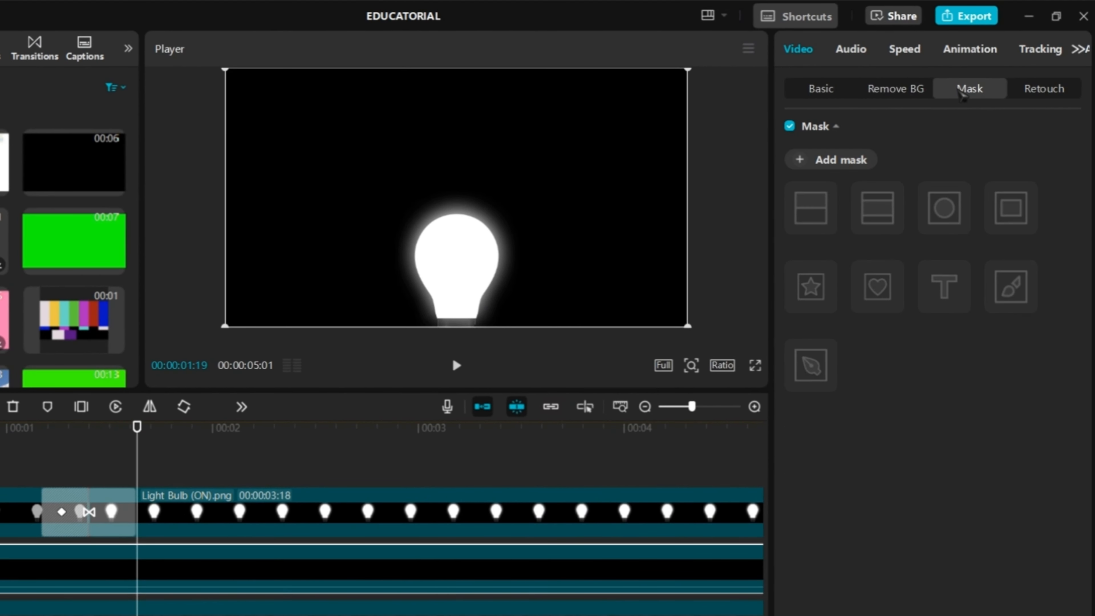
{"action": "left_click", "coordinate": [1011, 208]}
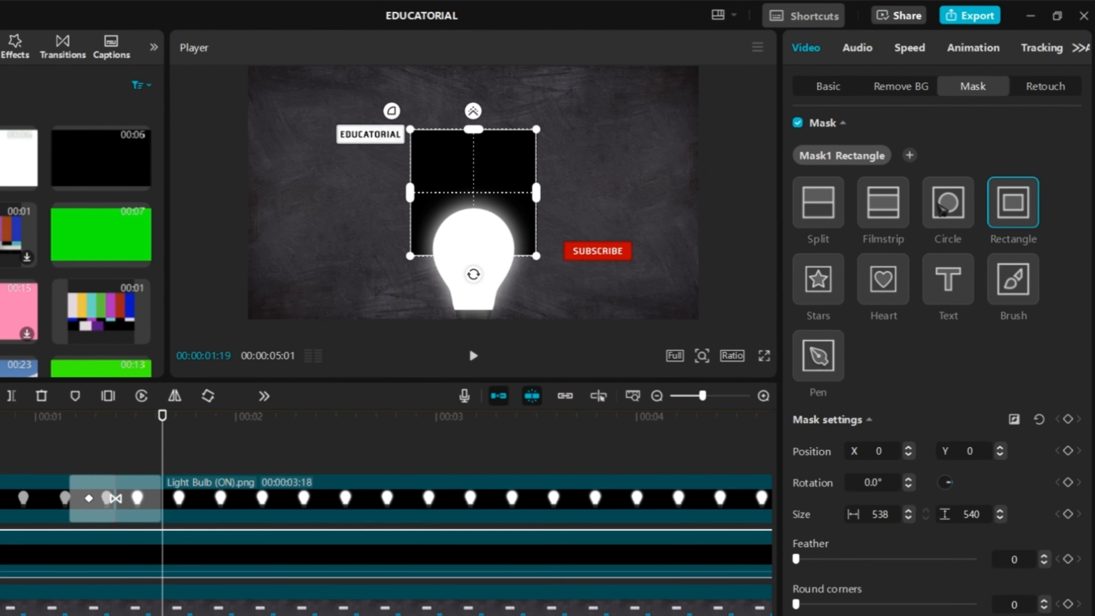
{"action": "left_click", "coordinate": [944, 206]}
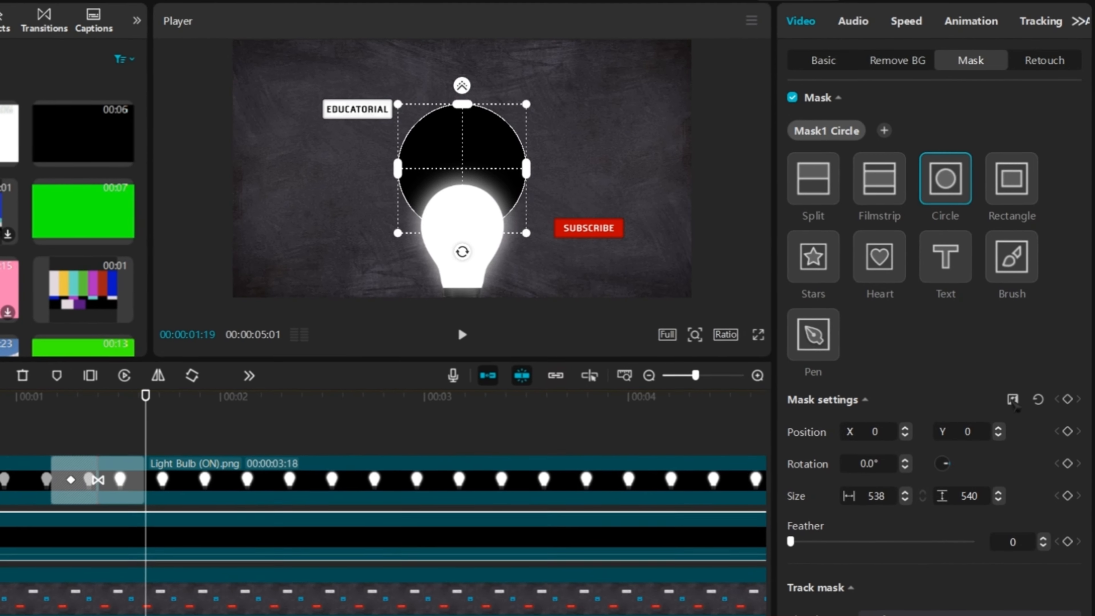
{"action": "left_click", "coordinate": [1015, 417]}
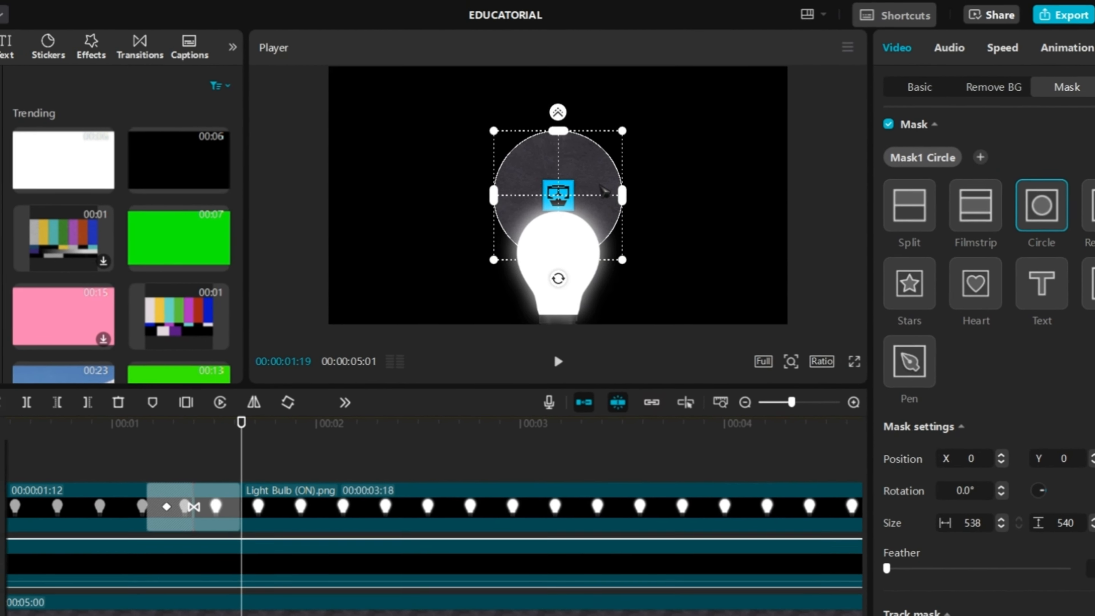
Fit the feathered circle mask around the bulb at about 441 by 443, Y -247, and keyframe its settings at 00:00:01:19.
{"action": "mouse_move", "coordinate": [520, 168]}
{"action": "left_mouse_down"}
{"action": "mouse_move", "coordinate": [519, 222]}
{"action": "mouse_move", "coordinate": [532, 168]}
{"action": "left_mouse_up"}
{"action": "left_click_drag", "start_coordinate": [512, 199], "coordinate": [511, 204]}
{"action": "left_click_drag", "start_coordinate": [567, 180], "coordinate": [571, 145]}
{"action": "left_click", "coordinate": [1077, 377]}
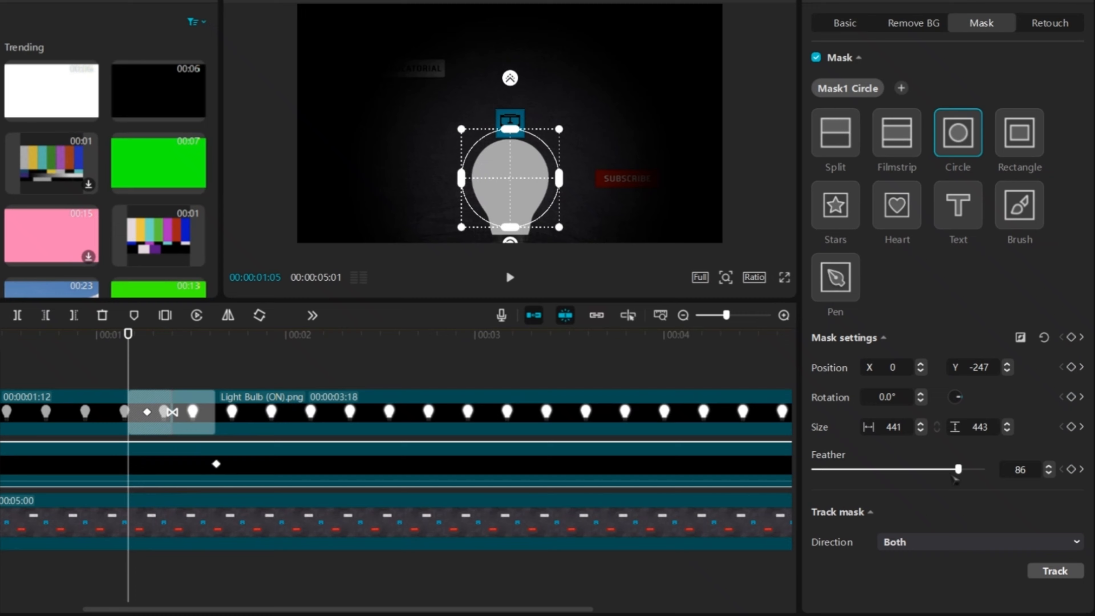
At 00:00:01:05, set the circle mask's feather to 0 and its width and height to 1.
{"action": "left_click_drag", "start_coordinate": [1041, 472], "coordinate": [961, 471]}
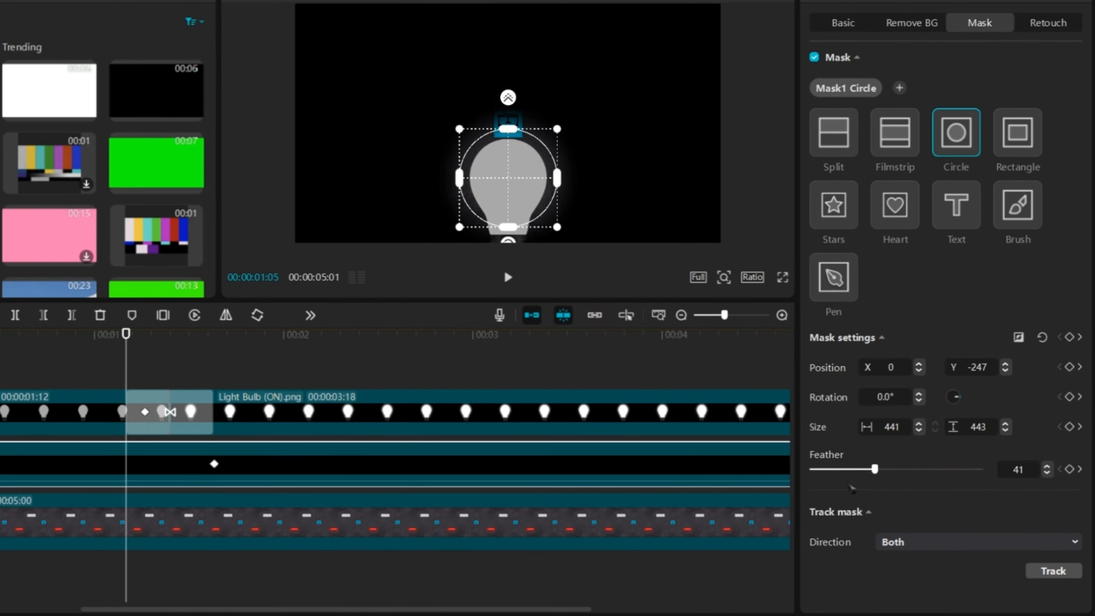
{"action": "left_click", "coordinate": [888, 431]}
{"action": "type", "text": "1"}
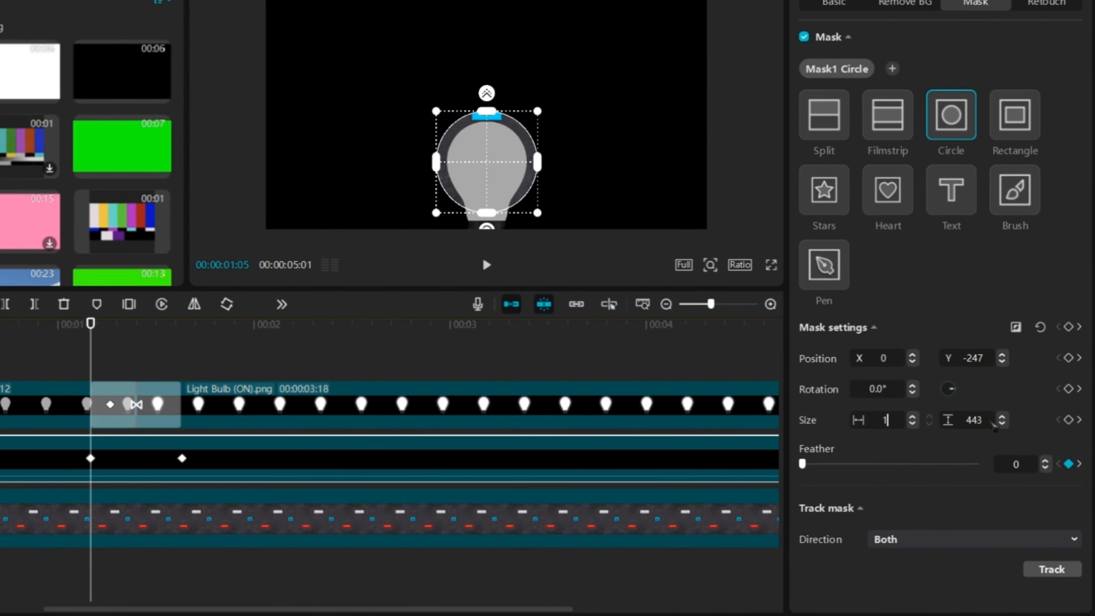
{"action": "left_click", "coordinate": [967, 432]}
{"action": "type", "text": "1"}
Show the black clip's keyframe curves and apply a decelerating preset curve to the mask's width animation.
{"action": "right_click", "coordinate": [150, 464]}
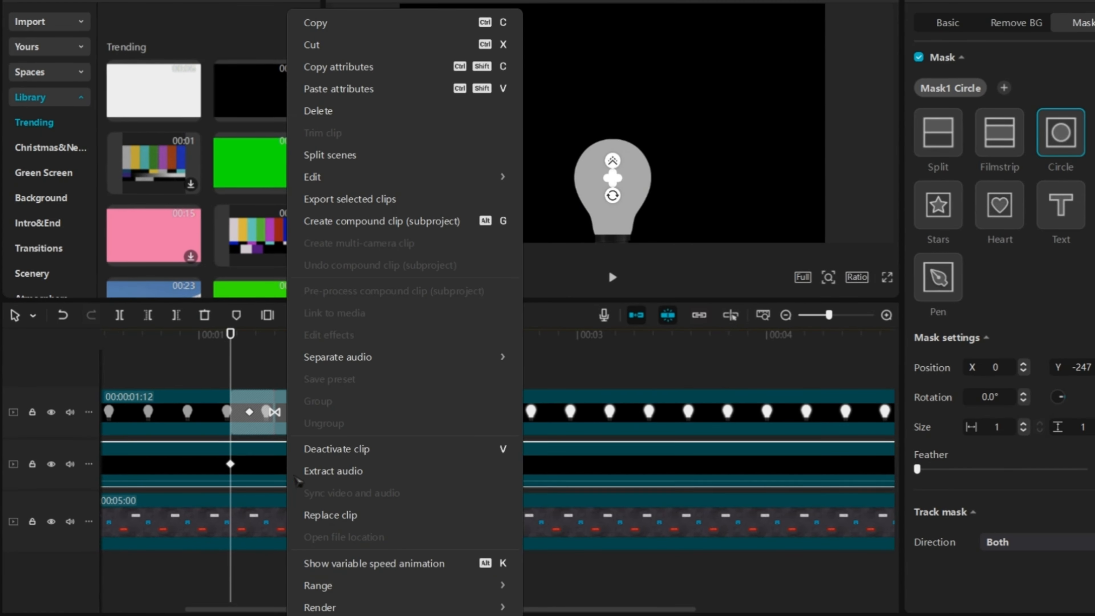
{"action": "left_click", "coordinate": [455, 573]}
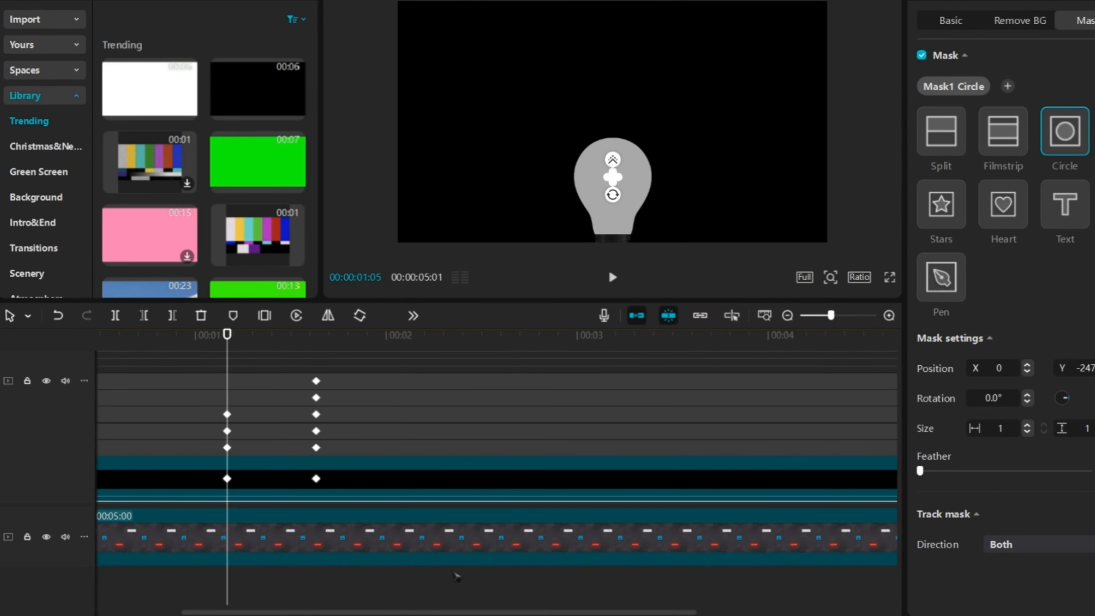
{"action": "scroll", "coordinate": [379, 467], "scroll_direction": "down", "scroll_amount": 1}
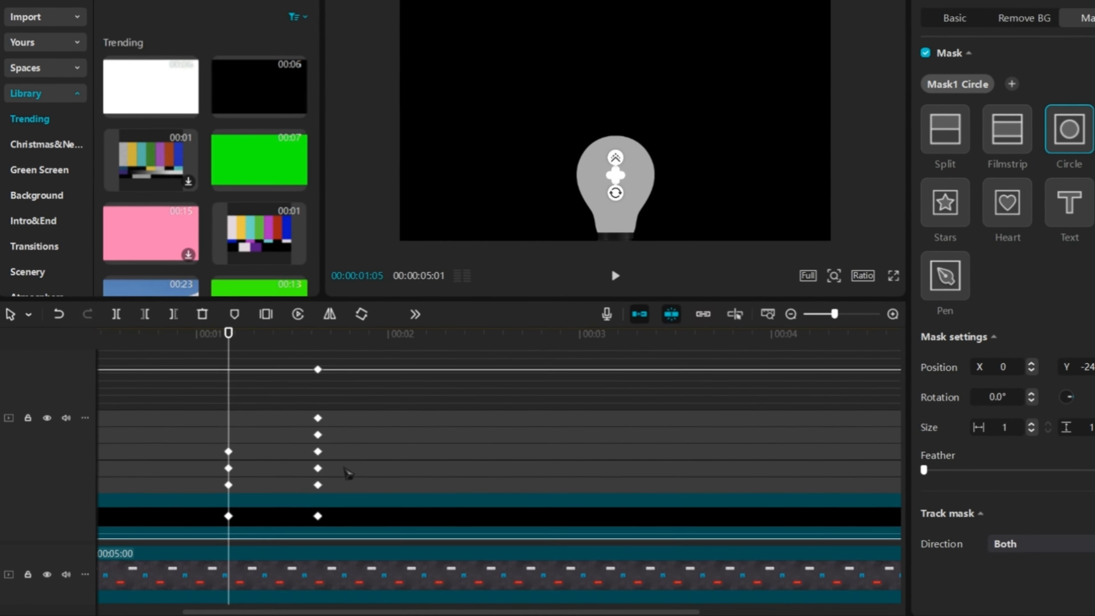
{"action": "left_click", "coordinate": [270, 458]}
{"action": "scroll", "coordinate": [273, 460], "scroll_direction": "down", "scroll_amount": 1}
{"action": "left_click_drag", "start_coordinate": [321, 451], "coordinate": [201, 454]}
{"action": "left_click", "coordinate": [761, 366]}
{"action": "left_click", "coordinate": [870, 489]}
Apply the same decelerating preset curve to the mask's height and feather animations.
{"action": "left_click", "coordinate": [276, 464]}
{"action": "left_click_drag", "start_coordinate": [341, 426], "coordinate": [252, 458]}
{"action": "left_click", "coordinate": [879, 496]}
{"action": "left_click", "coordinate": [276, 481]}
{"action": "left_click", "coordinate": [889, 495]}
{"action": "double_click", "coordinate": [568, 521]}
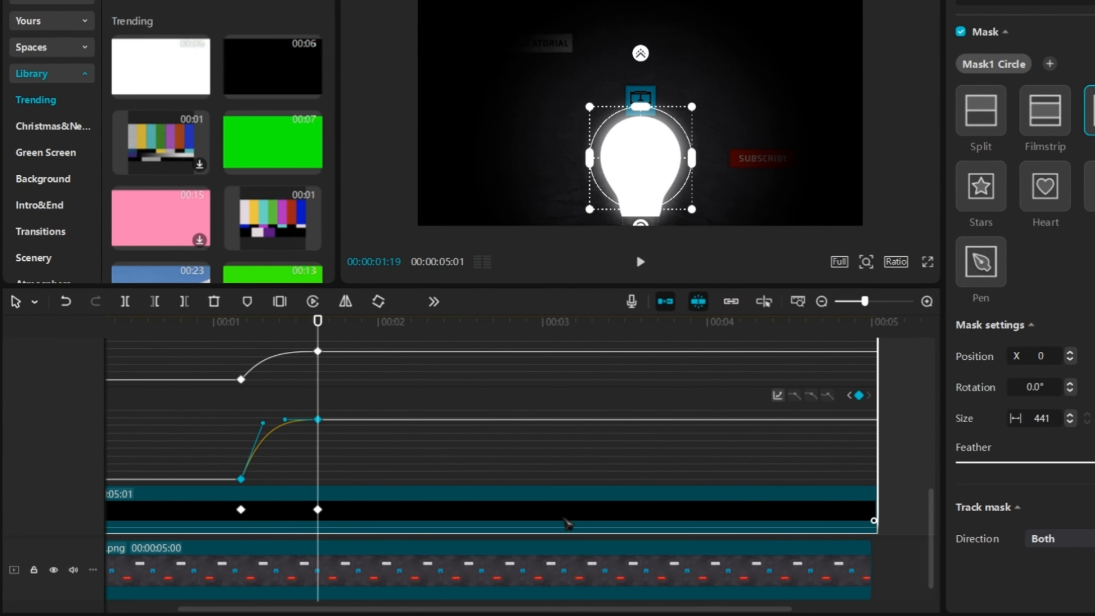
Play the animation from the beginning to check the bulb's rise and the light revealing the background.
{"action": "scroll", "coordinate": [567, 521], "scroll_direction": "down", "scroll_amount": 1}
{"action": "left_click_drag", "start_coordinate": [293, 335], "coordinate": [143, 335]}
{"action": "left_click", "coordinate": [121, 419]}
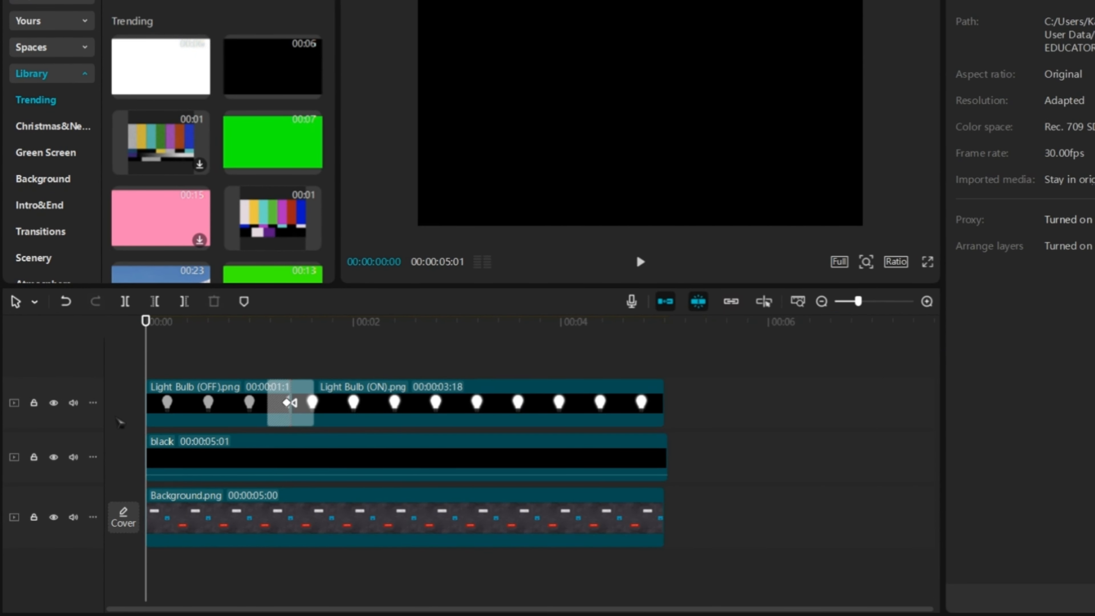
{"action": "key", "text": "space"}
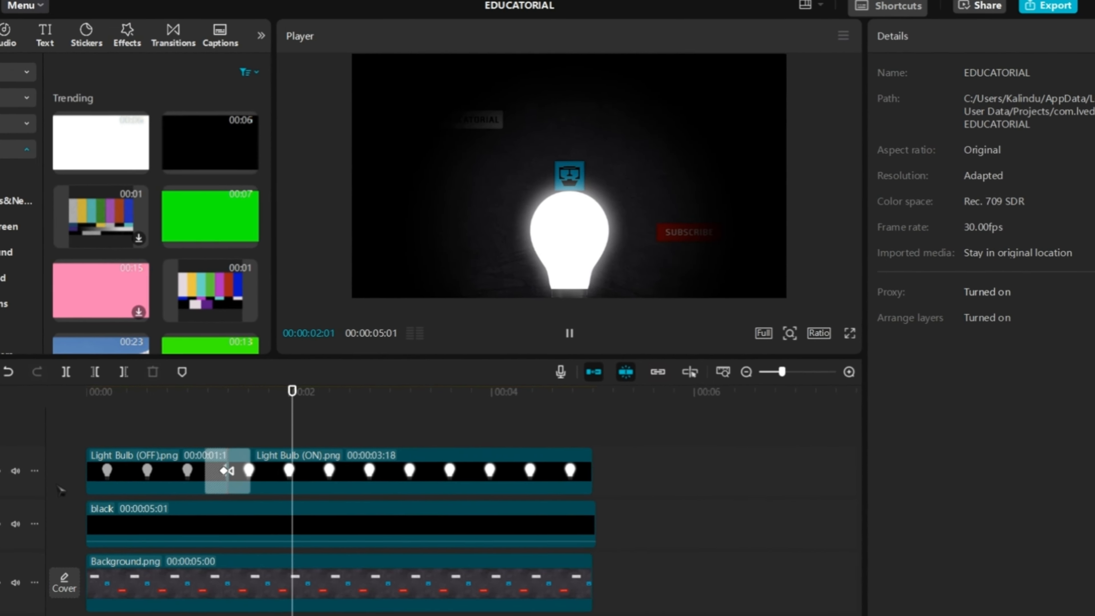
{"action": "key", "text": "space"}
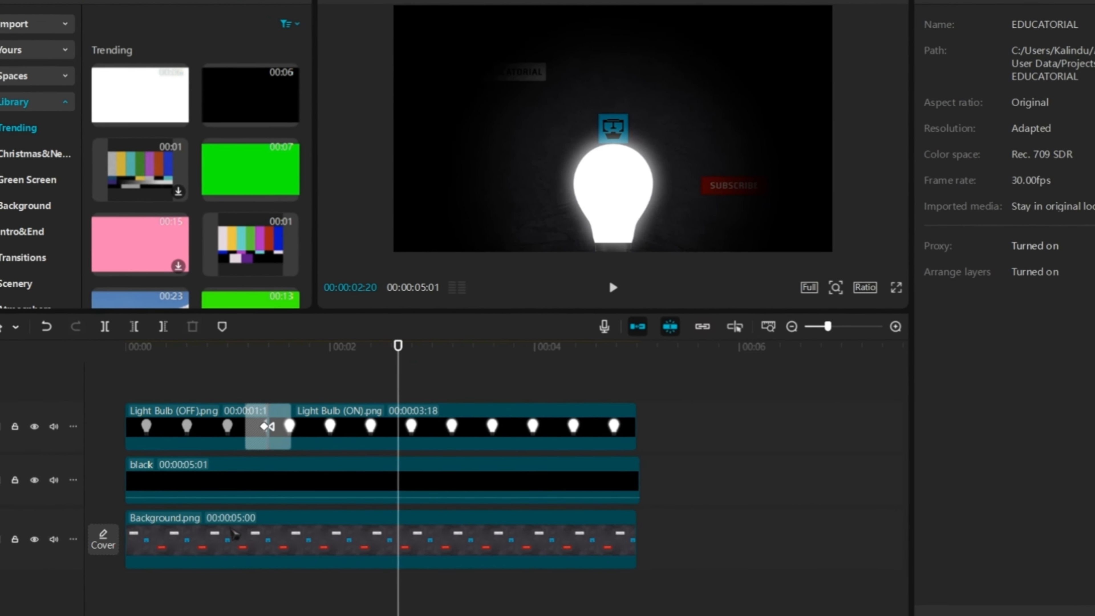
Scale the background to 183%, place its EDUCATORIAL sign above the bulb at X 1597, Y -682, and keyframe the transform at 00:00:01:28.
{"action": "left_click", "coordinate": [234, 534]}
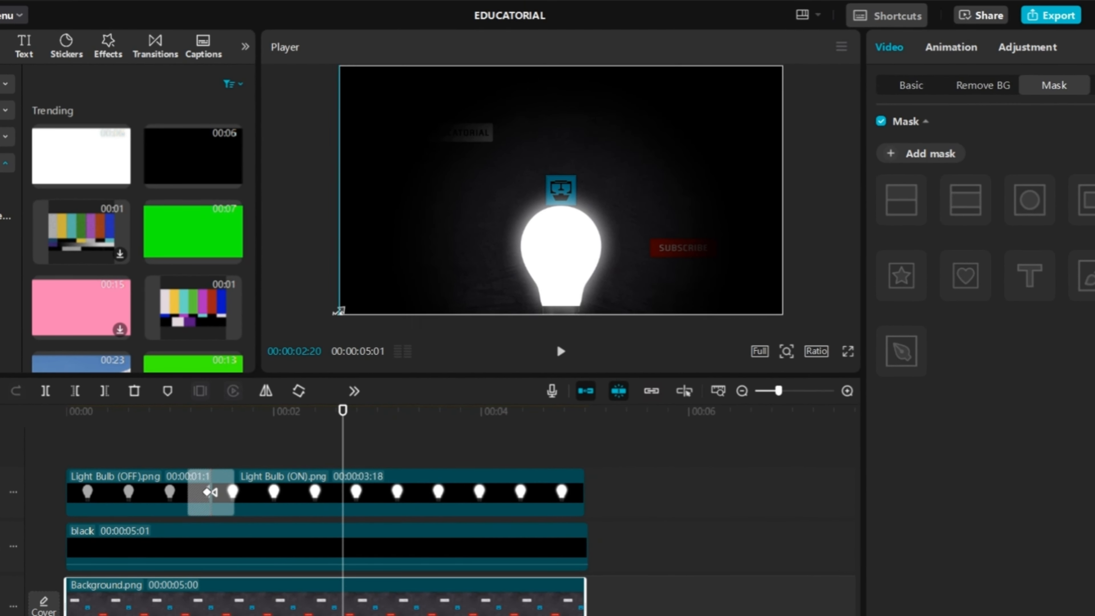
{"action": "left_click_drag", "start_coordinate": [339, 311], "coordinate": [59, 450]}
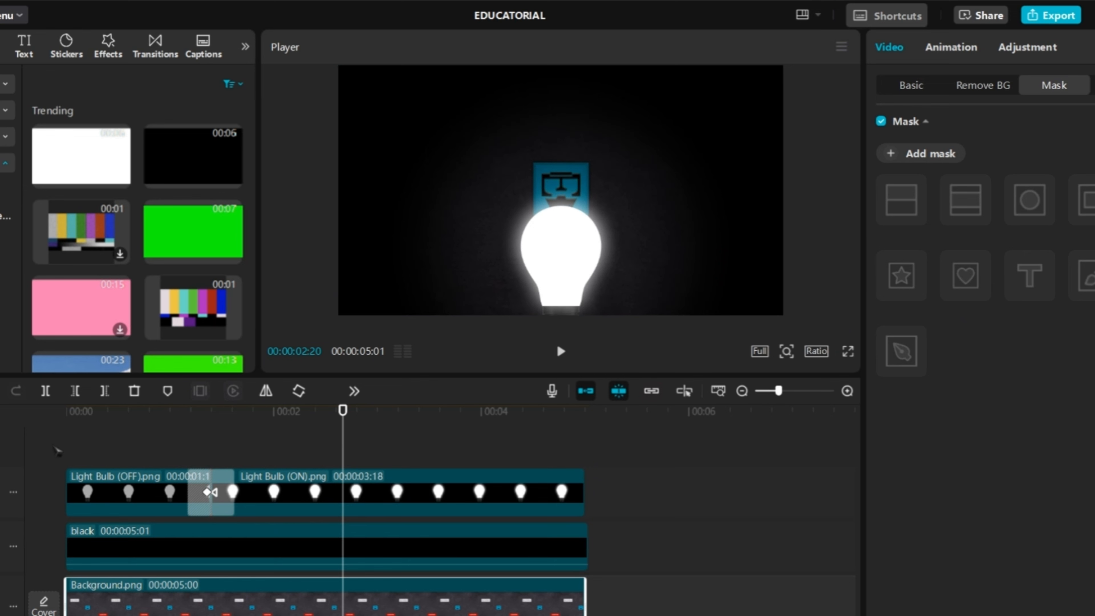
{"action": "left_click_drag", "start_coordinate": [447, 237], "coordinate": [630, 321]}
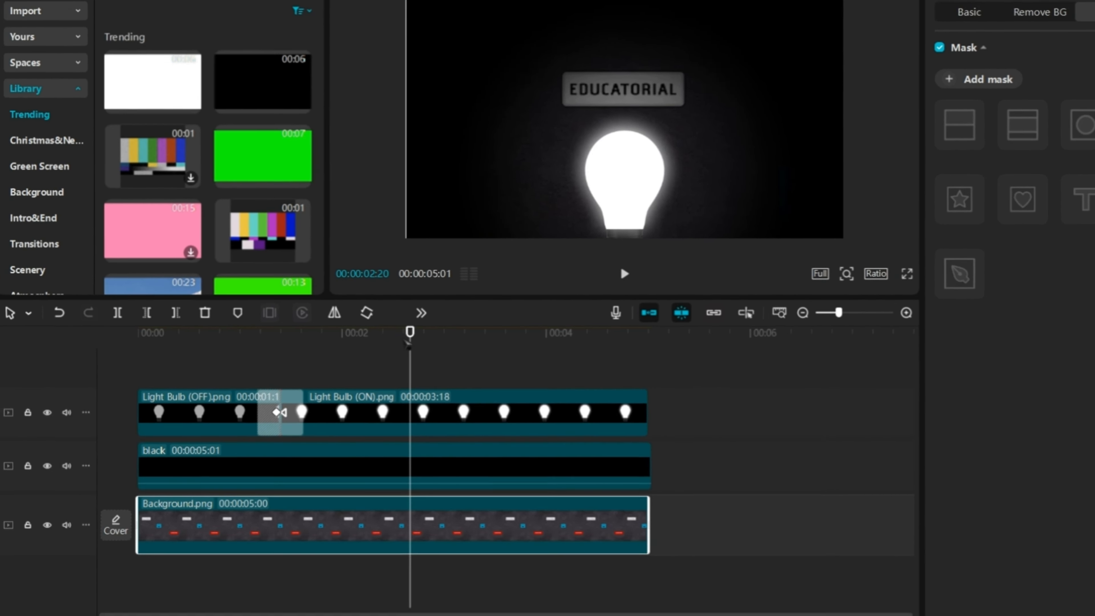
{"action": "left_click_drag", "start_coordinate": [353, 407], "coordinate": [346, 408]}
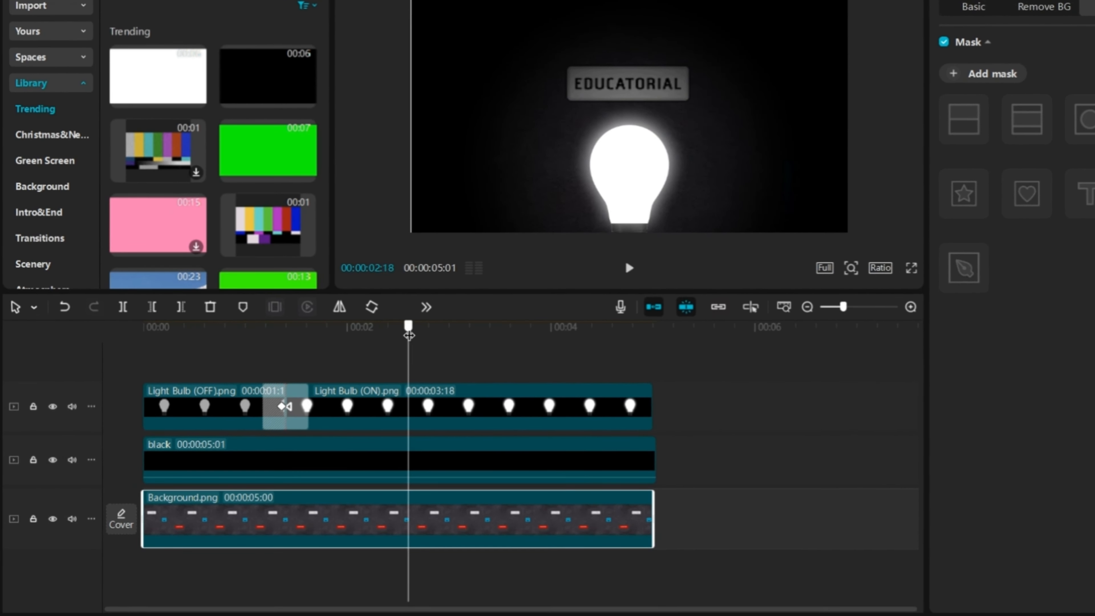
{"action": "left_click", "coordinate": [972, 6]}
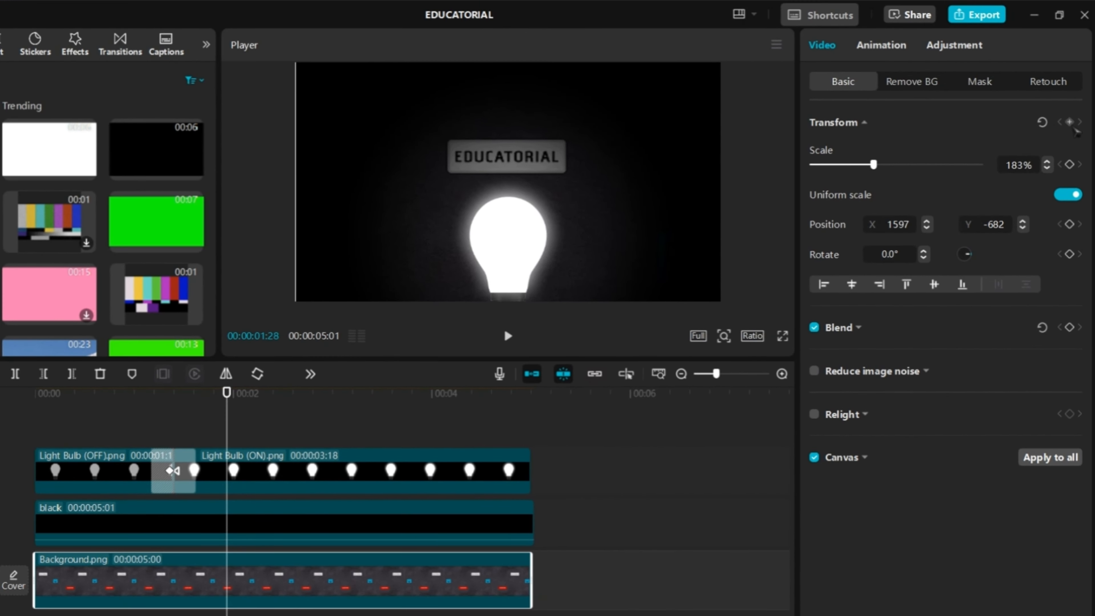
At 00:00:02:23, move the background to X 0, Y 213 so the blue sign sits above the bulb, holding it with a transform keyframe at 00:00:03:11.
{"action": "left_click_drag", "start_coordinate": [229, 399], "coordinate": [310, 397]}
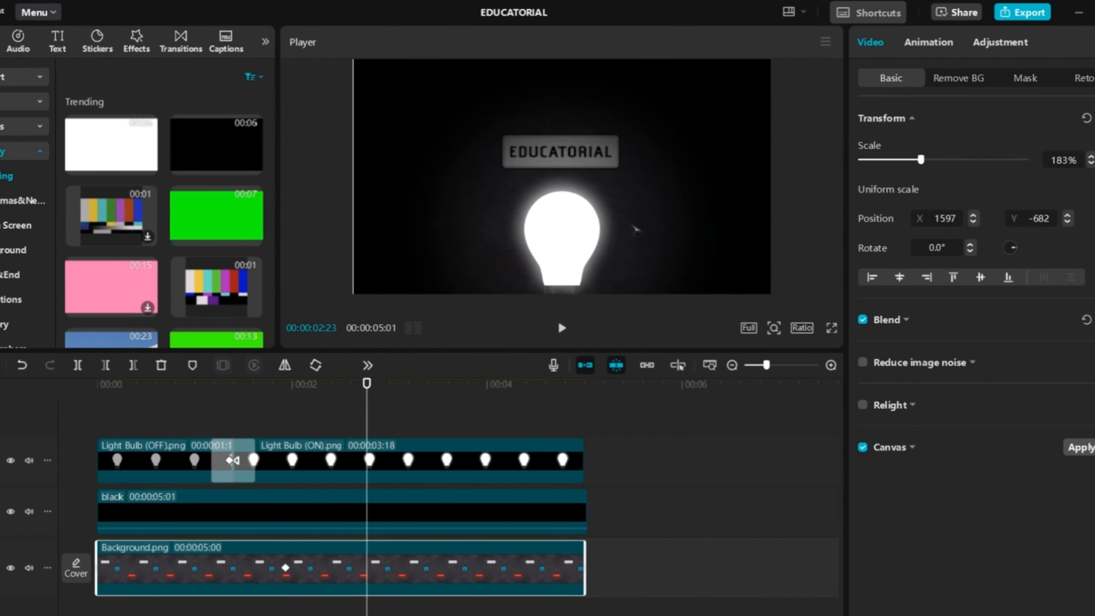
{"action": "left_click_drag", "start_coordinate": [632, 226], "coordinate": [462, 130]}
{"action": "left_click_drag", "start_coordinate": [368, 394], "coordinate": [424, 391]}
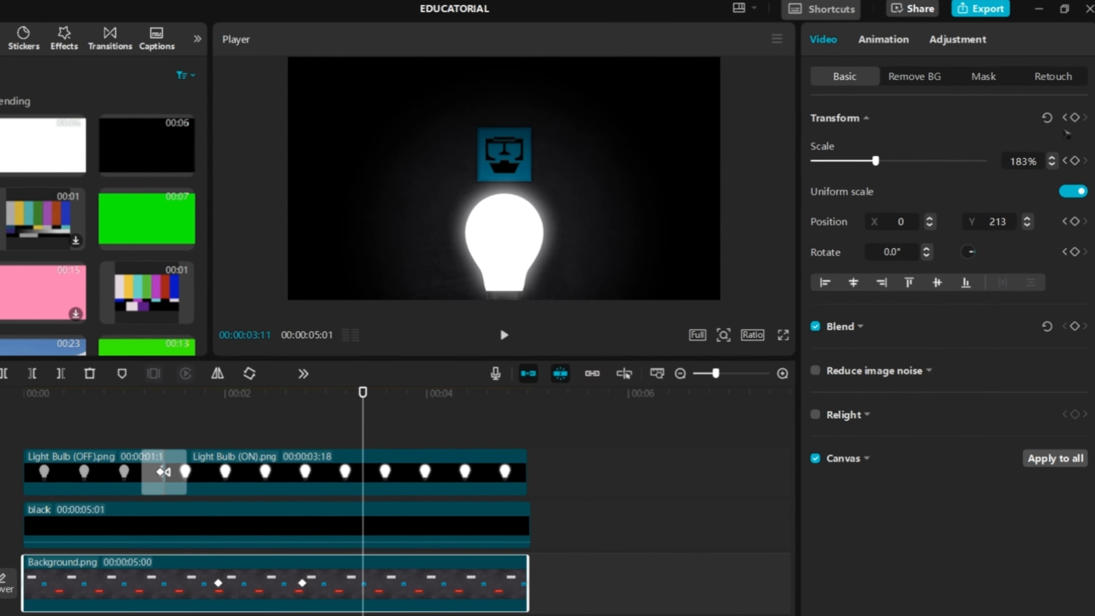
{"action": "left_click", "coordinate": [1074, 117]}
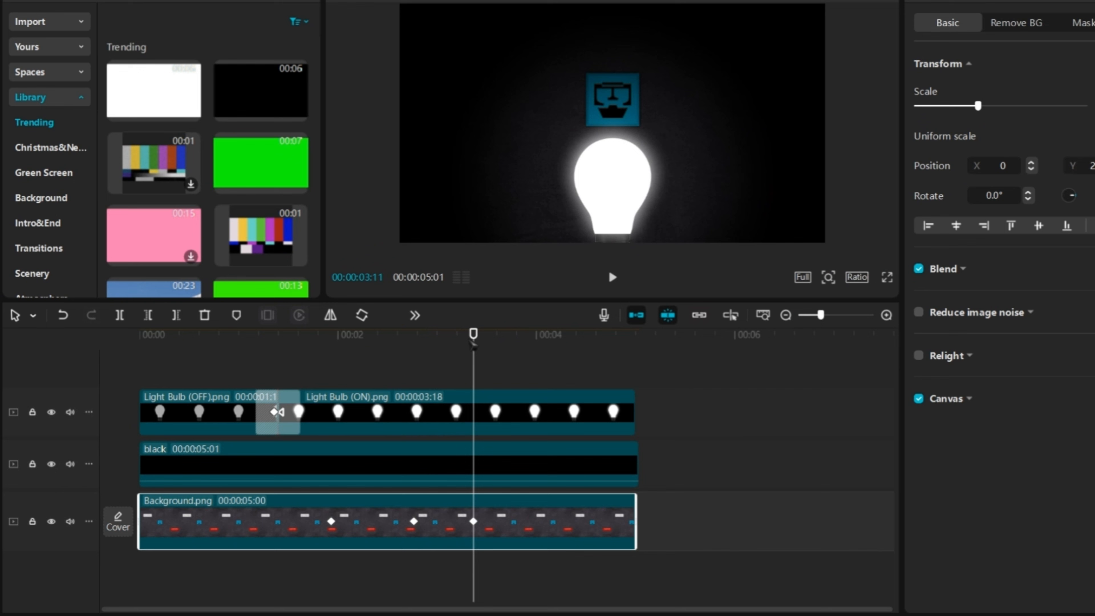
At 00:00:04:14, enlarge the background to 213% and move it so the red SUBSCRIBE sign sits directly above the bulb.
{"action": "left_click_drag", "start_coordinate": [362, 405], "coordinate": [393, 404]}
{"action": "left_click_drag", "start_coordinate": [504, 345], "coordinate": [583, 345]}
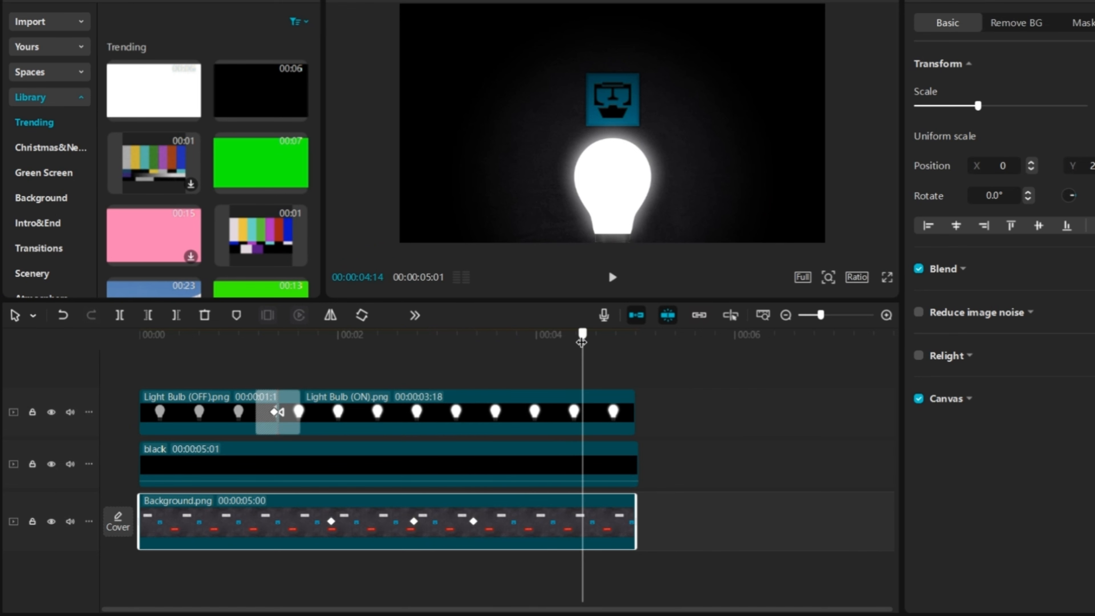
{"action": "mouse_move", "coordinate": [404, 131]}
{"action": "left_mouse_down"}
{"action": "mouse_move", "coordinate": [422, 126]}
{"action": "mouse_move", "coordinate": [420, 145]}
{"action": "left_mouse_up"}
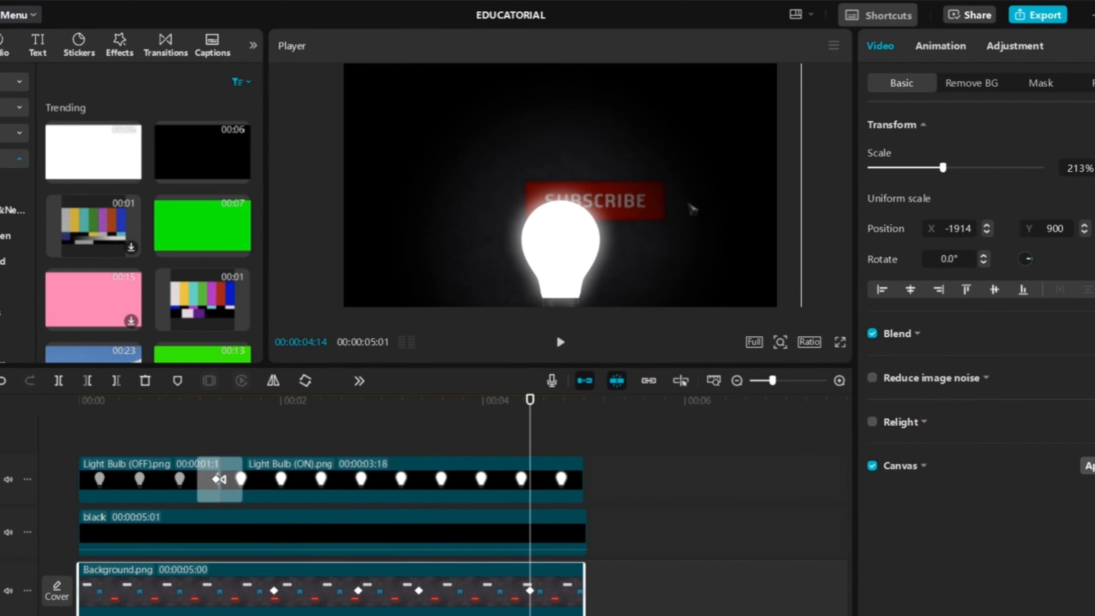
{"action": "left_click_drag", "start_coordinate": [689, 203], "coordinate": [651, 166]}
Show the background clip's keyframe curves, select its scale keyframes, and open the preset curves for them.
{"action": "left_click_drag", "start_coordinate": [530, 447], "coordinate": [297, 447]}
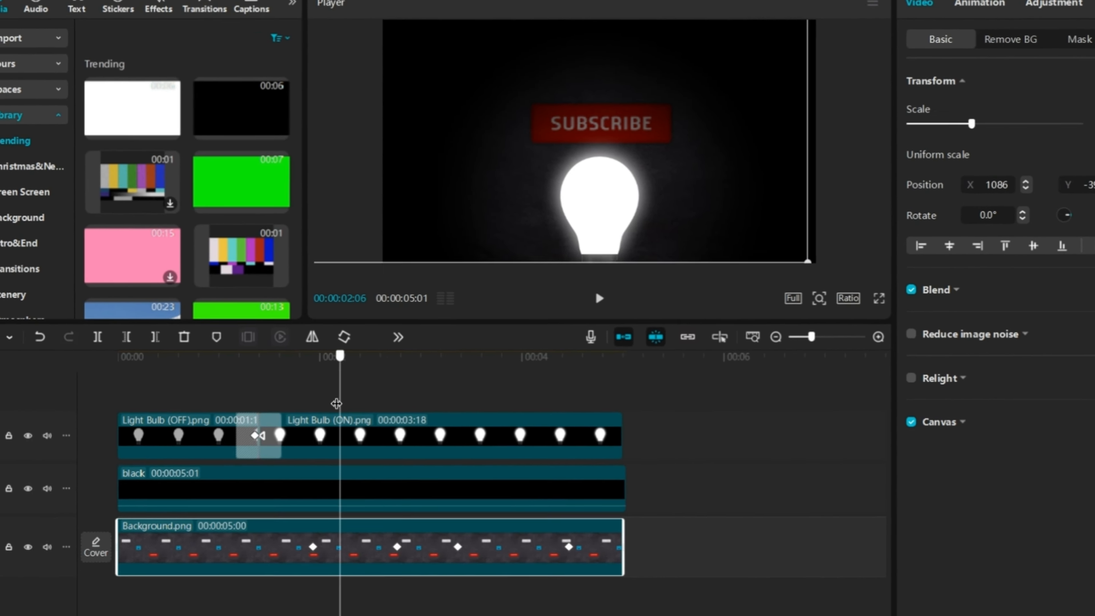
{"action": "right_click", "coordinate": [379, 547]}
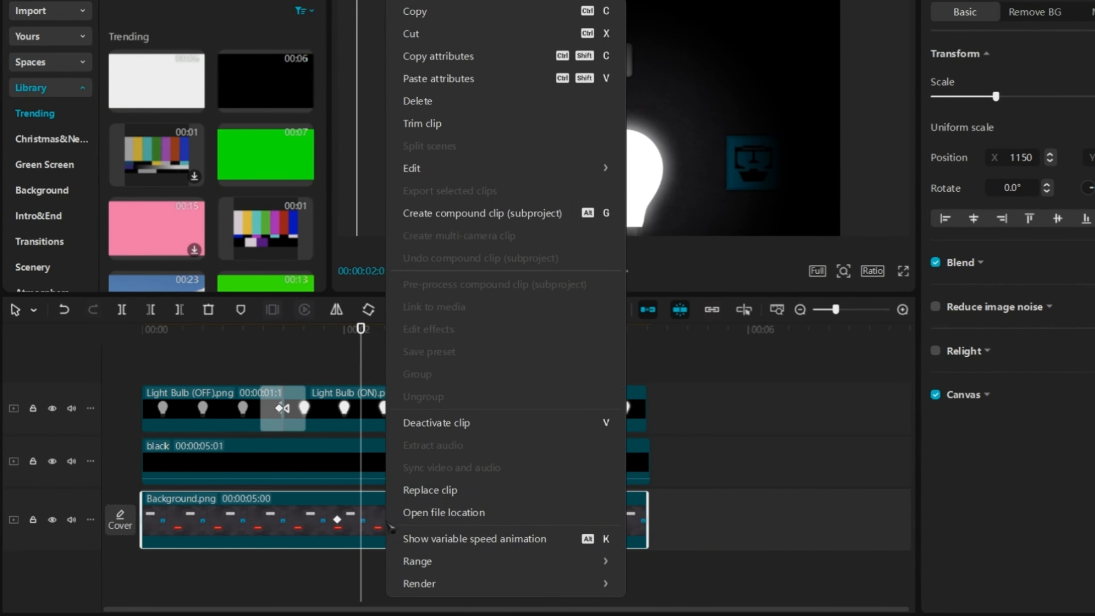
{"action": "left_click", "coordinate": [412, 550]}
{"action": "left_click", "coordinate": [464, 415]}
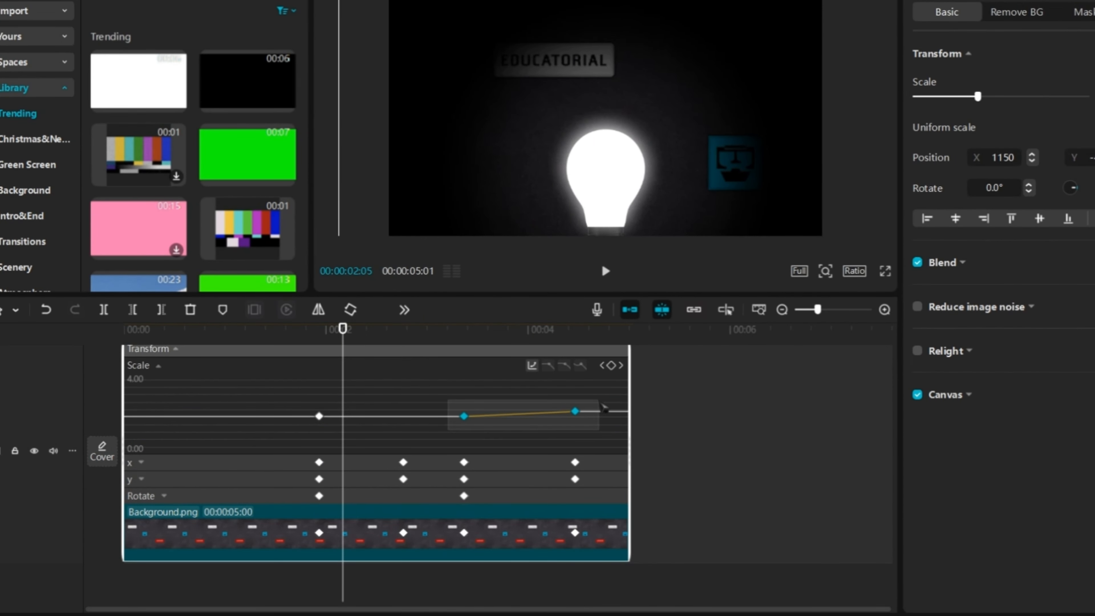
{"action": "left_click", "coordinate": [532, 365]}
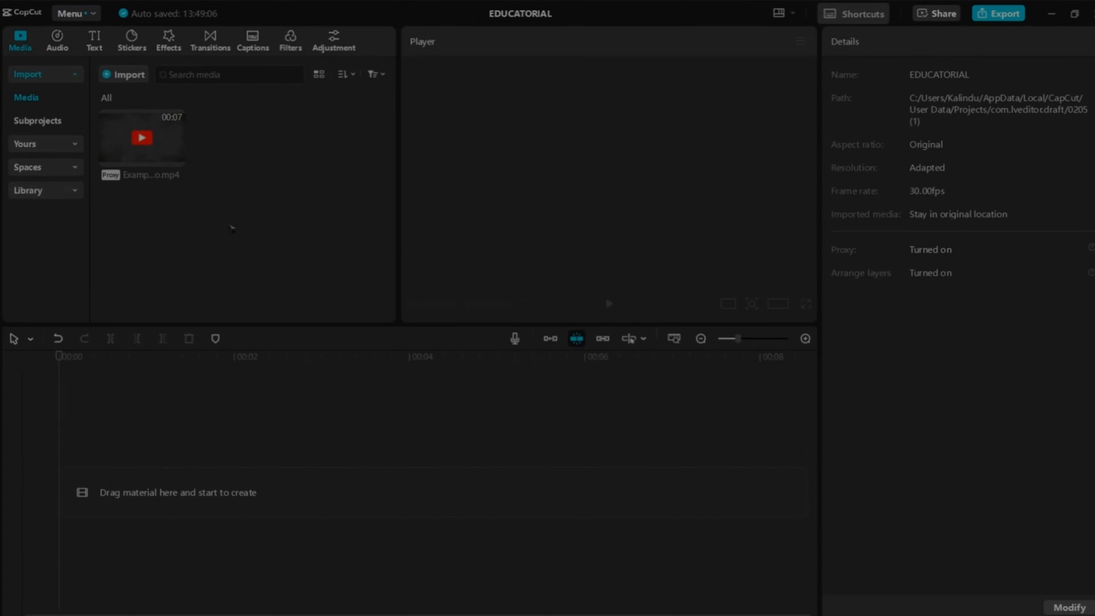
Add Example Video.mp4 to the empty timeline, search the effects for Player 3, and place that effect above the start of the video.
{"action": "left_click_drag", "start_coordinate": [141, 140], "coordinate": [159, 451]}
{"action": "left_click", "coordinate": [182, 5]}
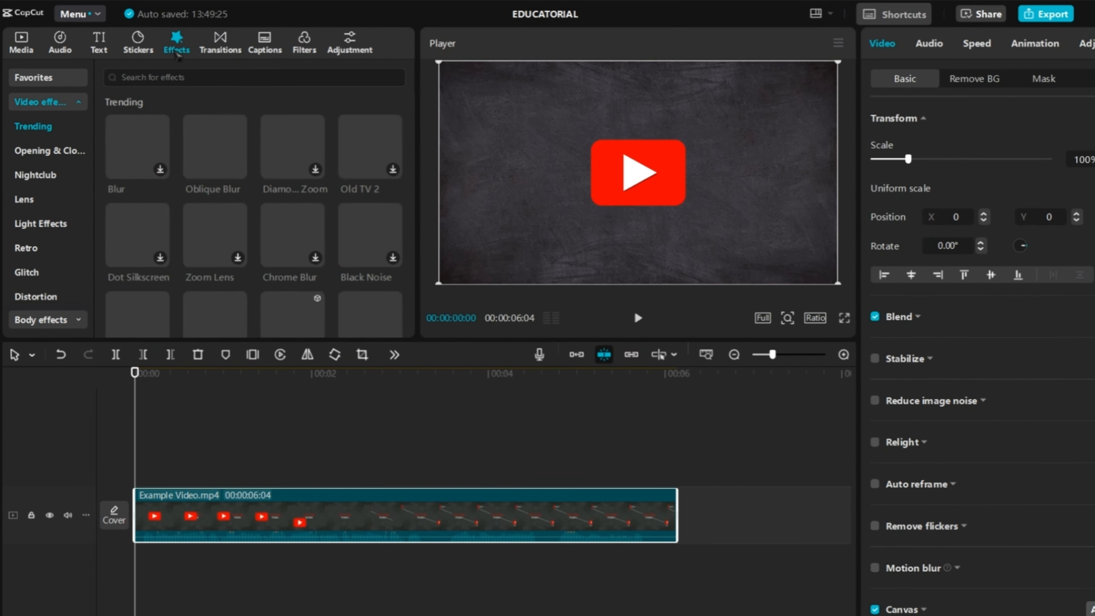
{"action": "left_click", "coordinate": [185, 78]}
{"action": "type", "text": "Player 3"}
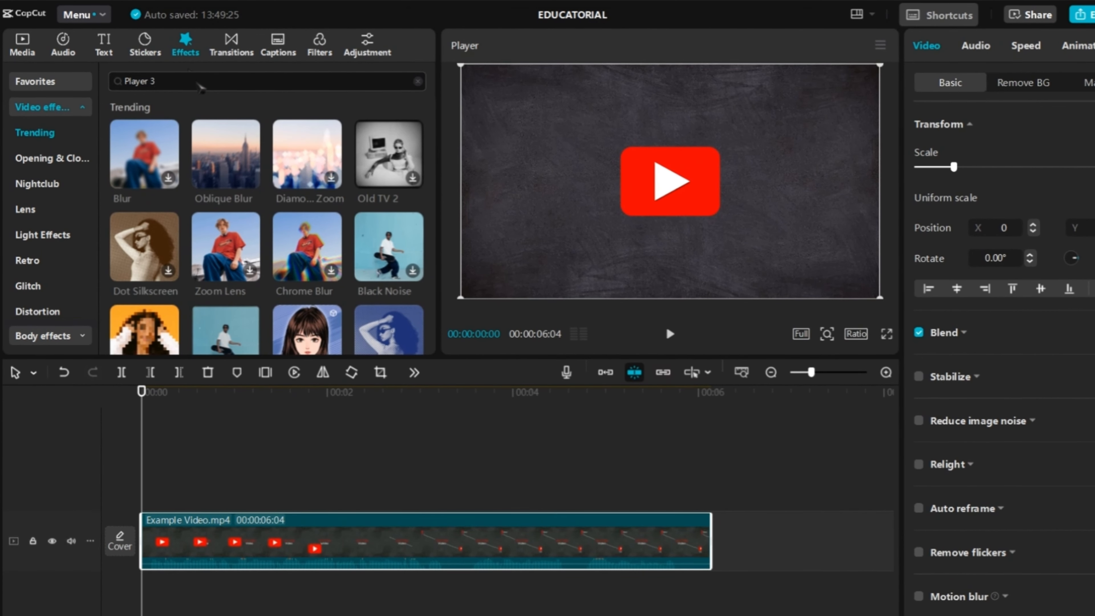
{"action": "key", "text": "Return"}
{"action": "scroll", "coordinate": [306, 259], "scroll_direction": "down", "scroll_amount": 3}
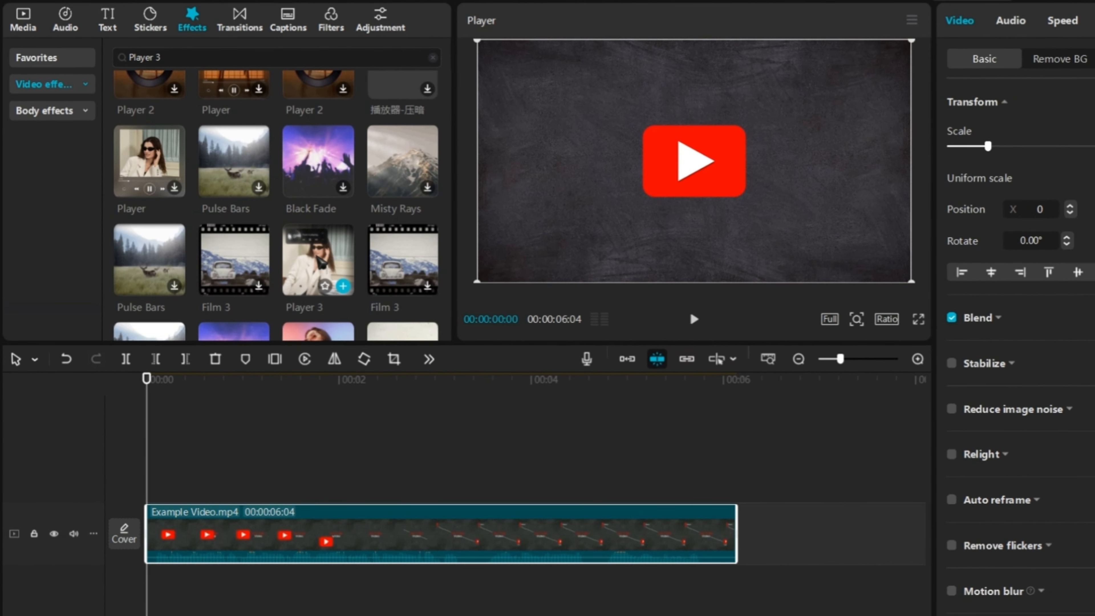
{"action": "left_click_drag", "start_coordinate": [318, 259], "coordinate": [164, 487]}
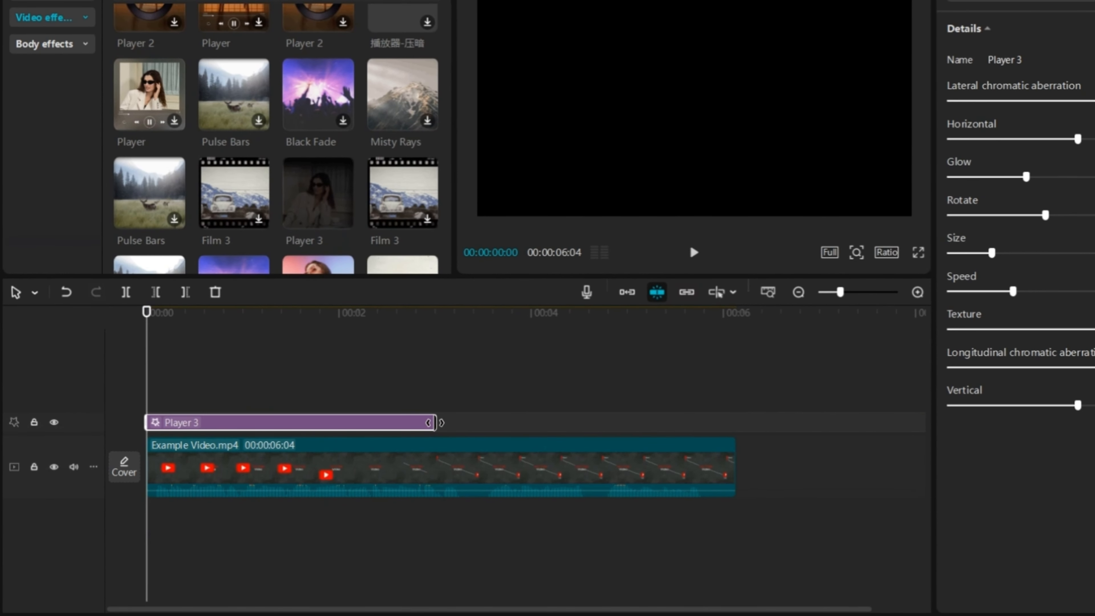
Extend the Player 3 effect beyond the video's end and shift the video clip so both end together at 00:00:07:06.
{"action": "left_click_drag", "start_coordinate": [435, 422], "coordinate": [838, 422]}
{"action": "left_click_drag", "start_coordinate": [612, 515], "coordinate": [713, 516]}
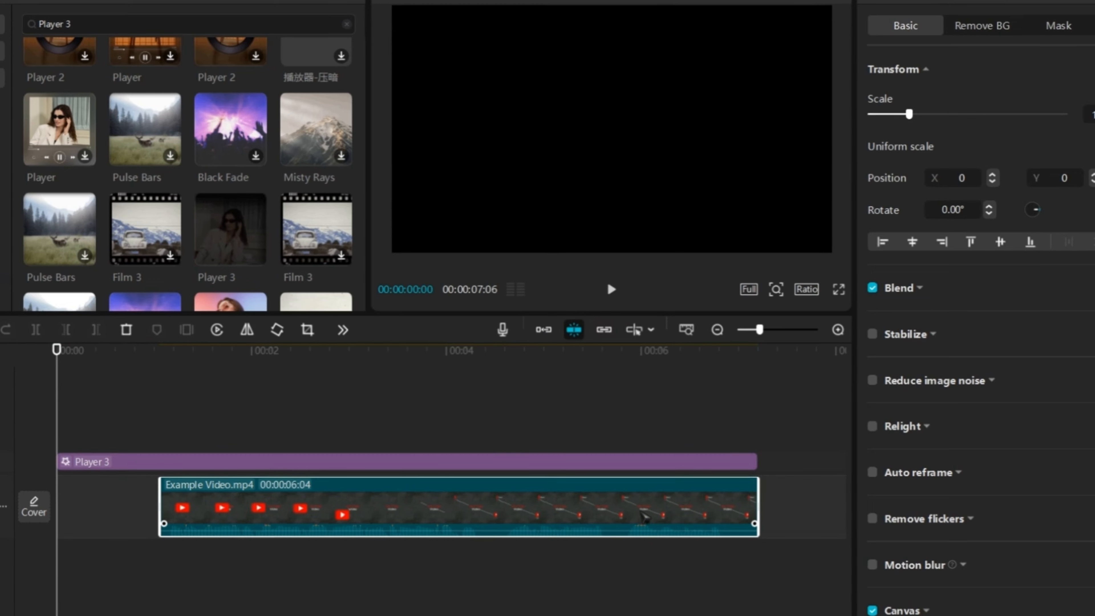
Set the Player 3 effect's Texture to 0 and Glow to 30, and try out its Rotate setting.
{"action": "key", "text": "space"}
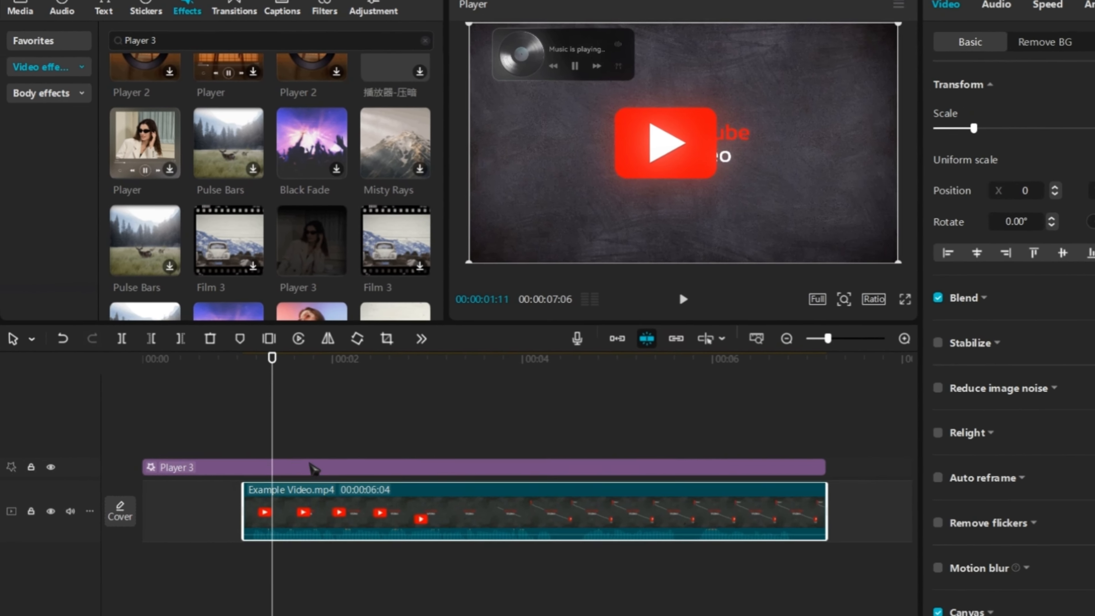
{"action": "left_click", "coordinate": [314, 468]}
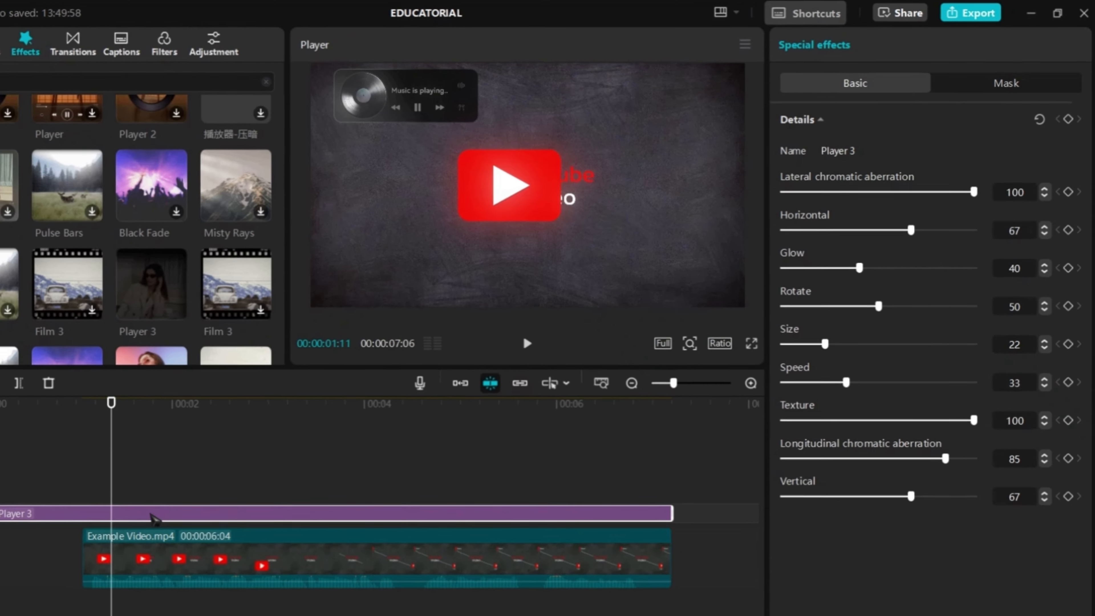
{"action": "left_click_drag", "start_coordinate": [975, 415], "coordinate": [780, 439]}
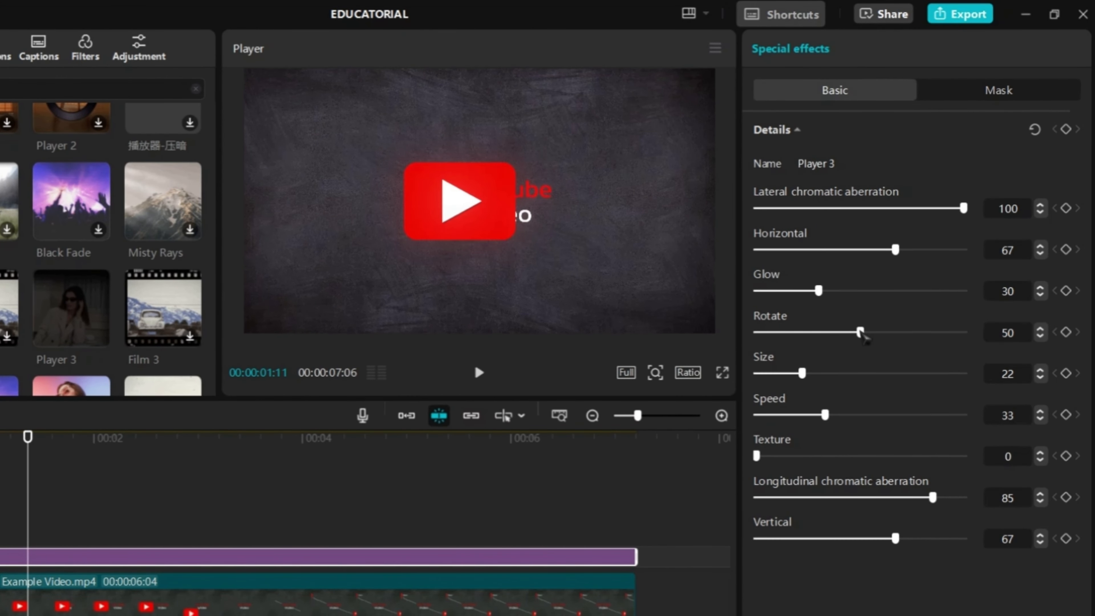
{"action": "left_click_drag", "start_coordinate": [859, 332], "coordinate": [860, 368]}
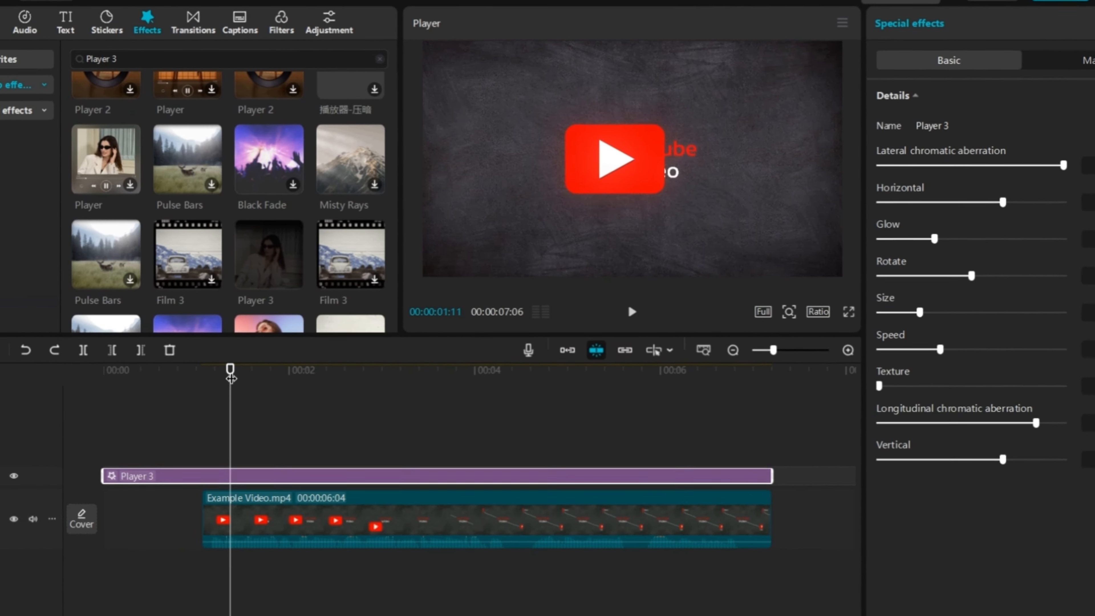
Keyframe the Player 3 effect's Rotate value of 50 at 00:00:04:14 and set Rotate to 70 at 00:00:05:22.
{"action": "left_click_drag", "start_coordinate": [100, 431], "coordinate": [413, 435]}
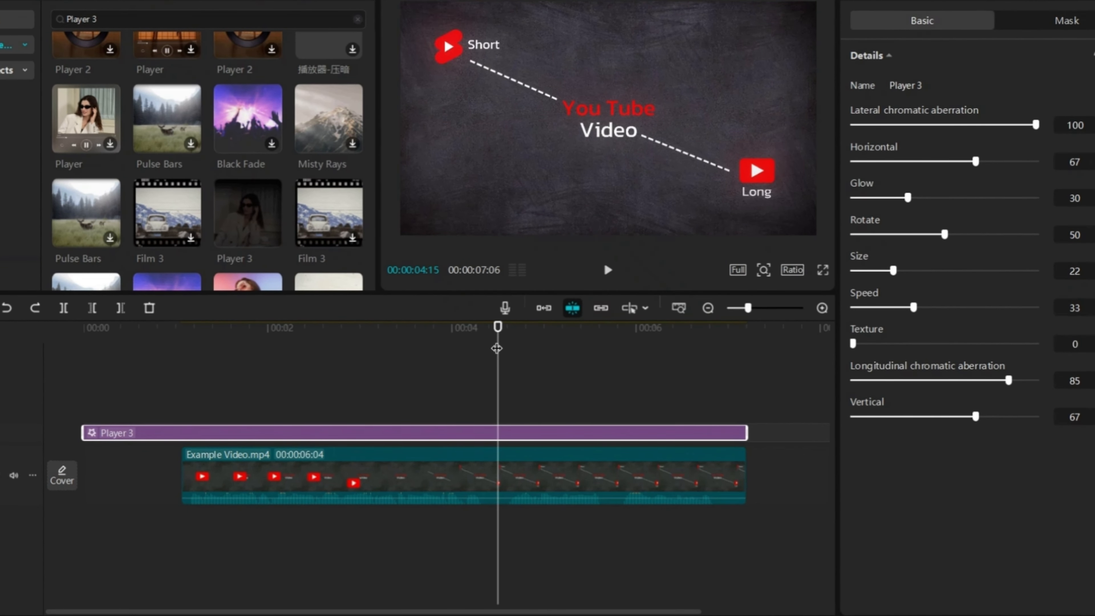
{"action": "left_click", "coordinate": [1078, 296]}
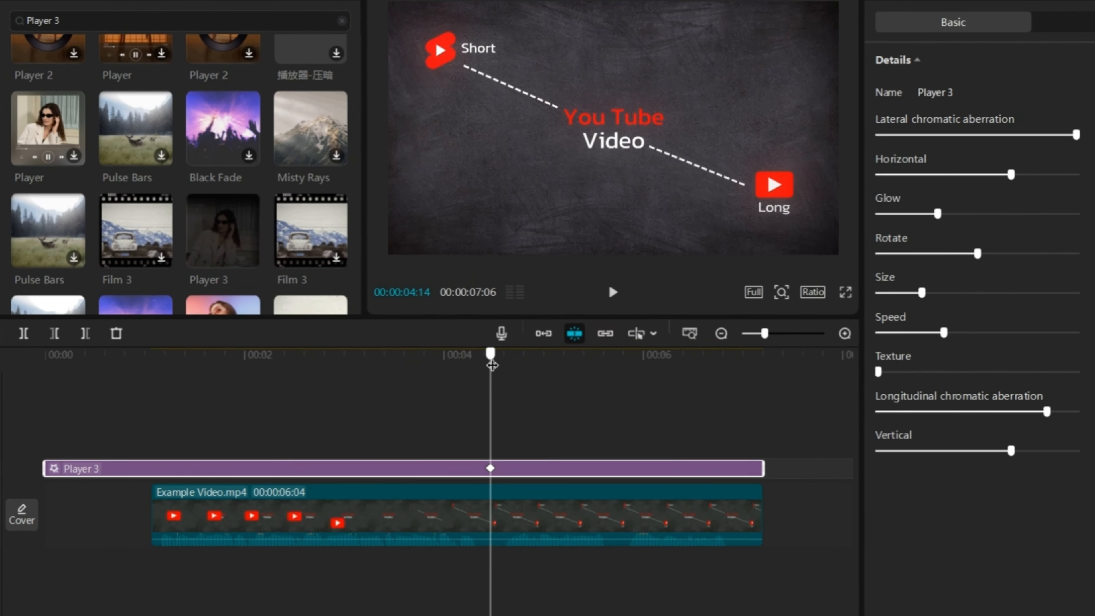
{"action": "left_click_drag", "start_coordinate": [428, 391], "coordinate": [550, 406]}
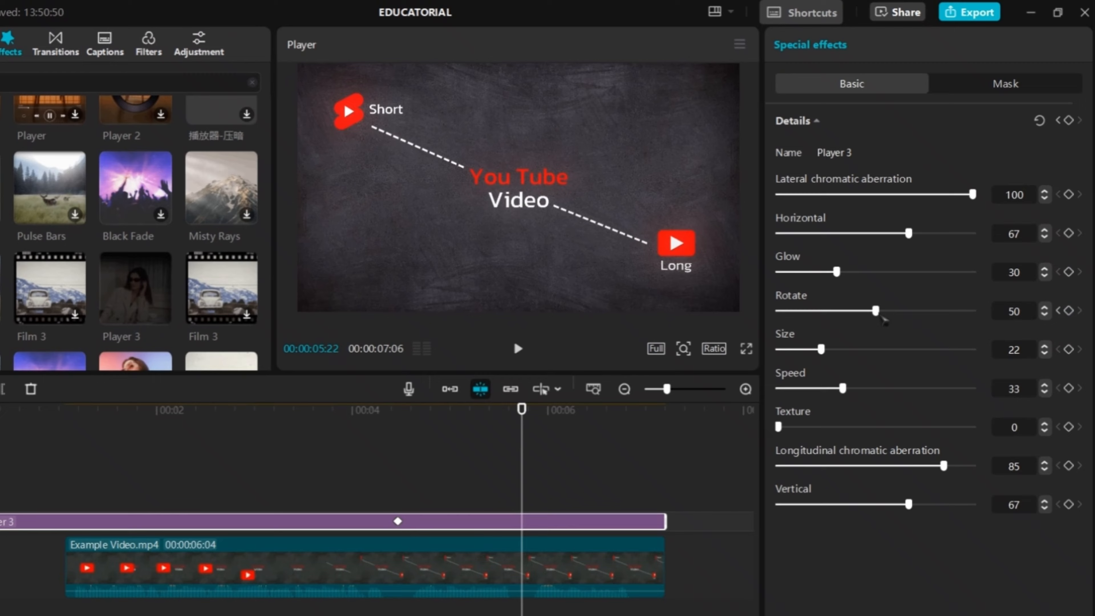
{"action": "left_click_drag", "start_coordinate": [928, 260], "coordinate": [965, 262]}
{"action": "left_click_drag", "start_coordinate": [910, 327], "coordinate": [914, 329]}
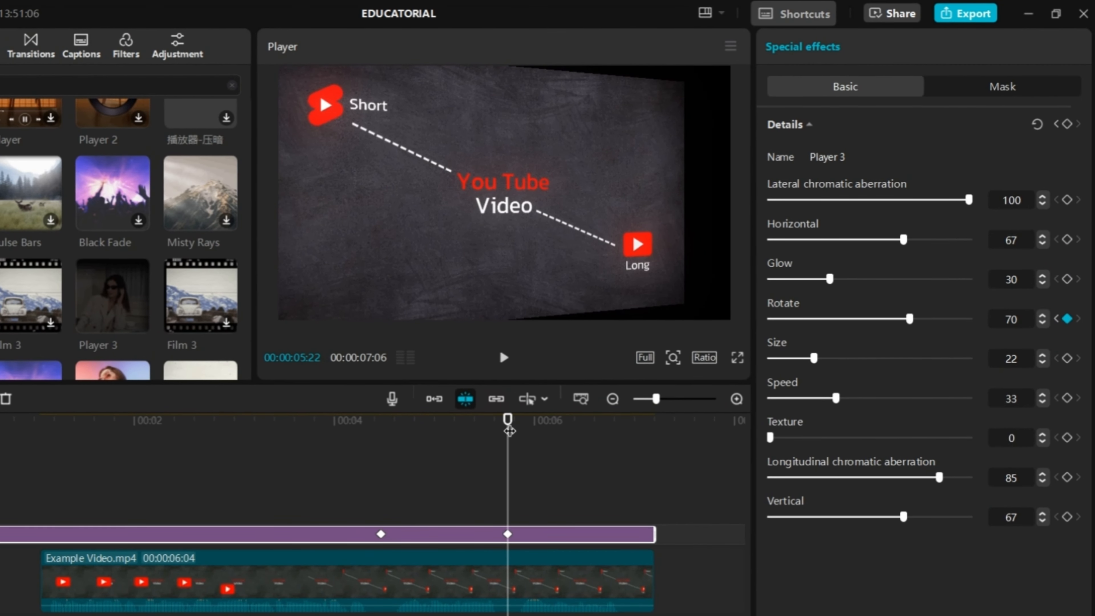
At 00:00:07:00, set the Player 3 effect's Rotate to 30 and play back the rotation animation.
{"action": "left_click_drag", "start_coordinate": [508, 430], "coordinate": [633, 431]}
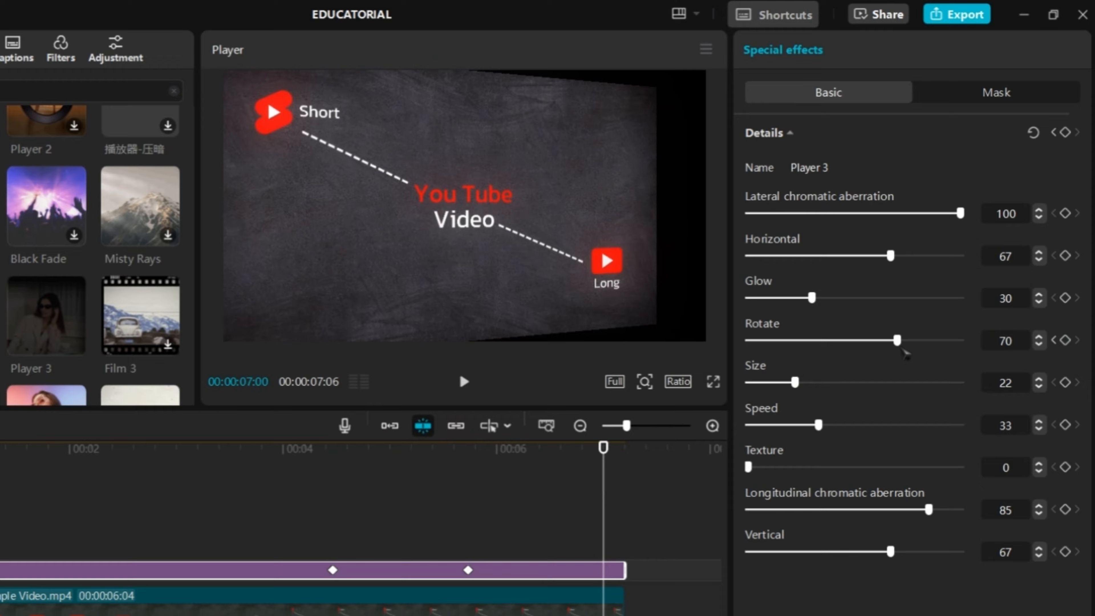
{"action": "left_click_drag", "start_coordinate": [901, 278], "coordinate": [827, 299]}
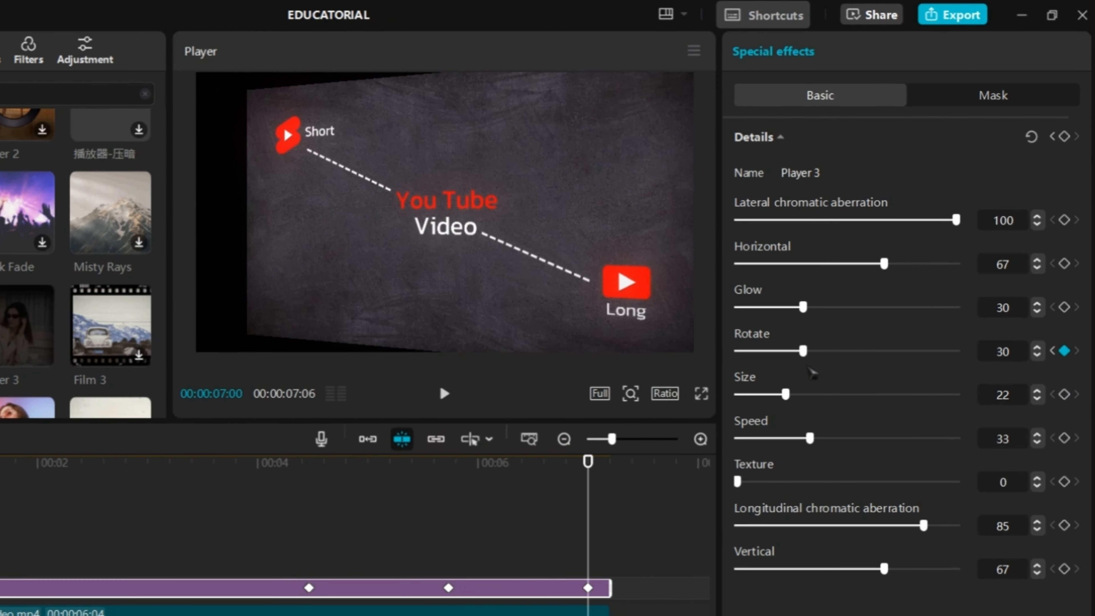
{"action": "left_click", "coordinate": [312, 520]}
{"action": "key", "text": "space"}
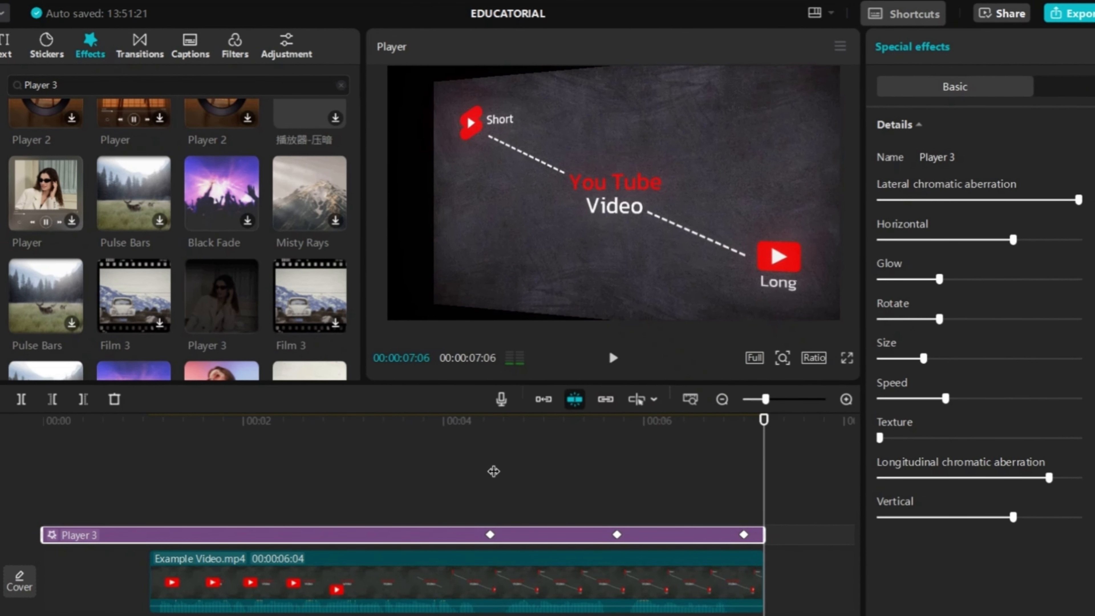
Show the Player 3 effect's keyframe curves and apply the Ease preset curve to all of its Rotate keyframes.
{"action": "left_click", "coordinate": [494, 471]}
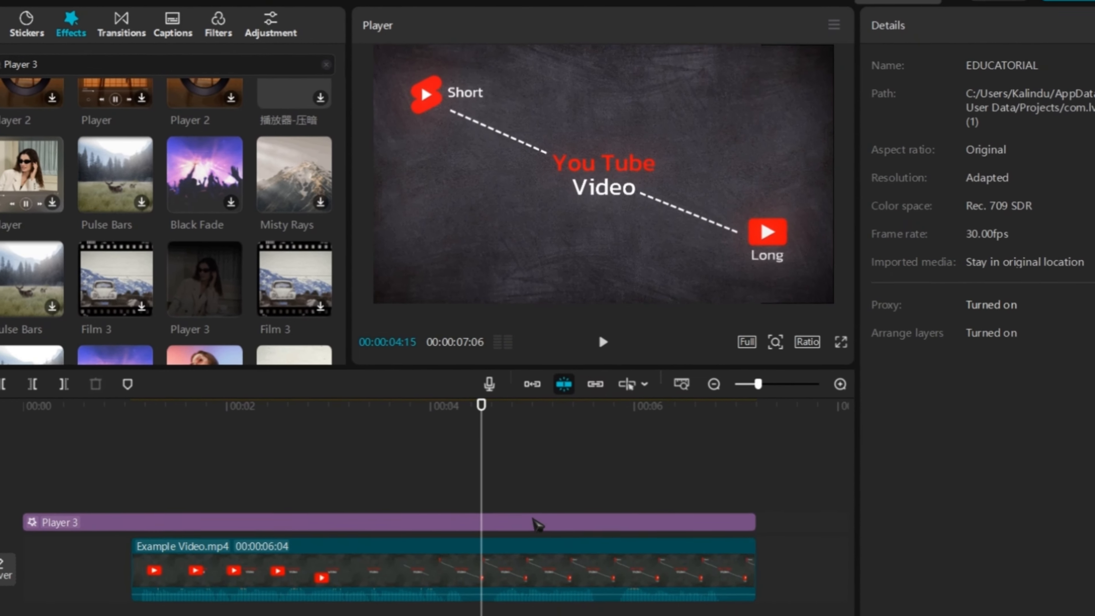
{"action": "right_click", "coordinate": [554, 535]}
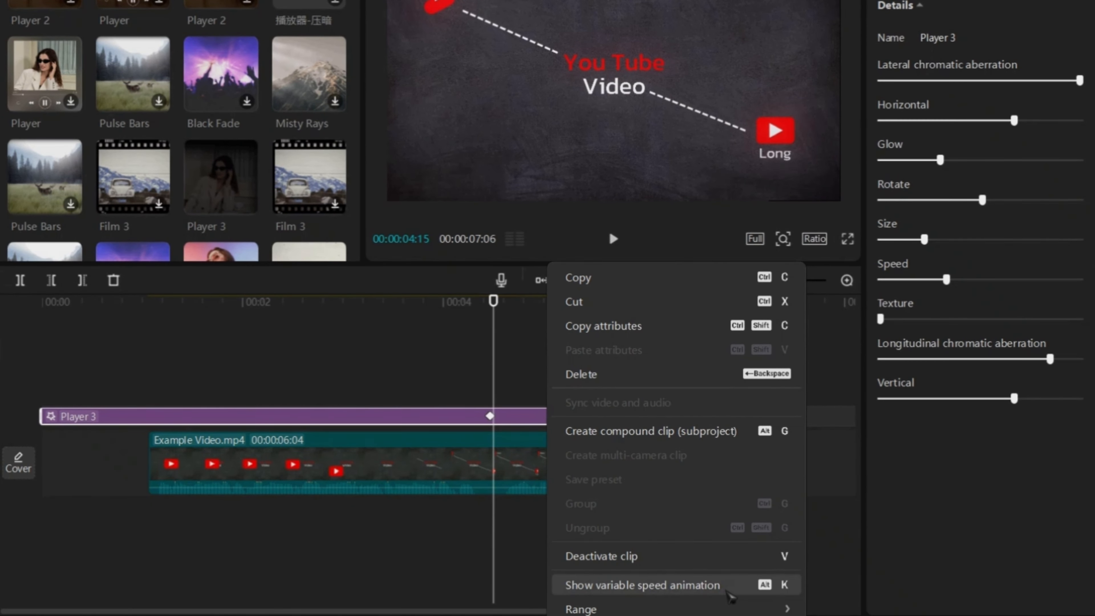
{"action": "left_click", "coordinate": [728, 590]}
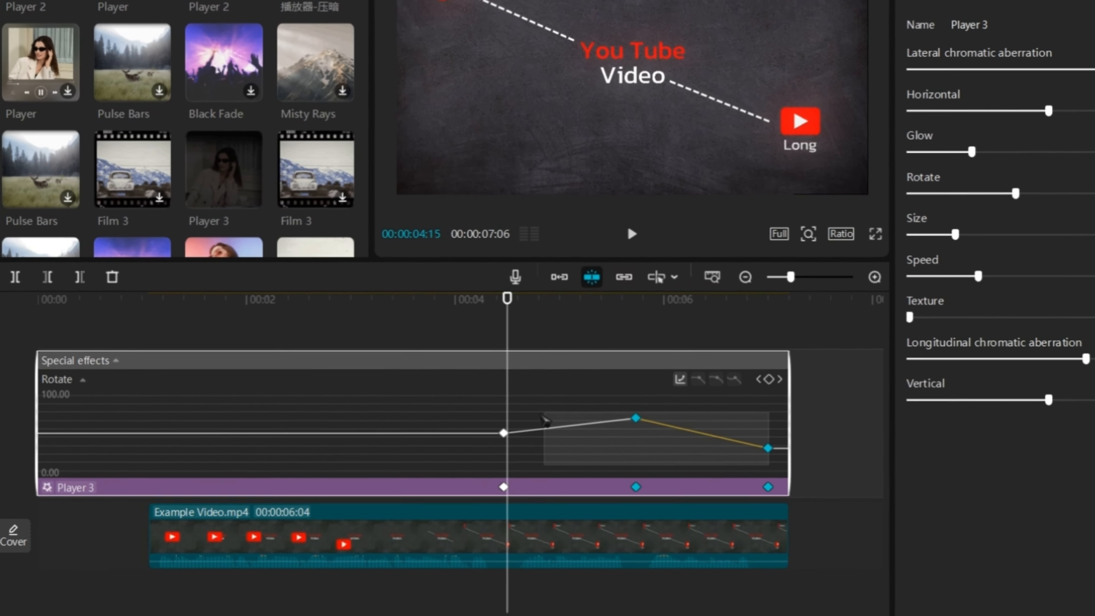
{"action": "left_click_drag", "start_coordinate": [542, 416], "coordinate": [496, 415]}
{"action": "left_click", "coordinate": [680, 378]}
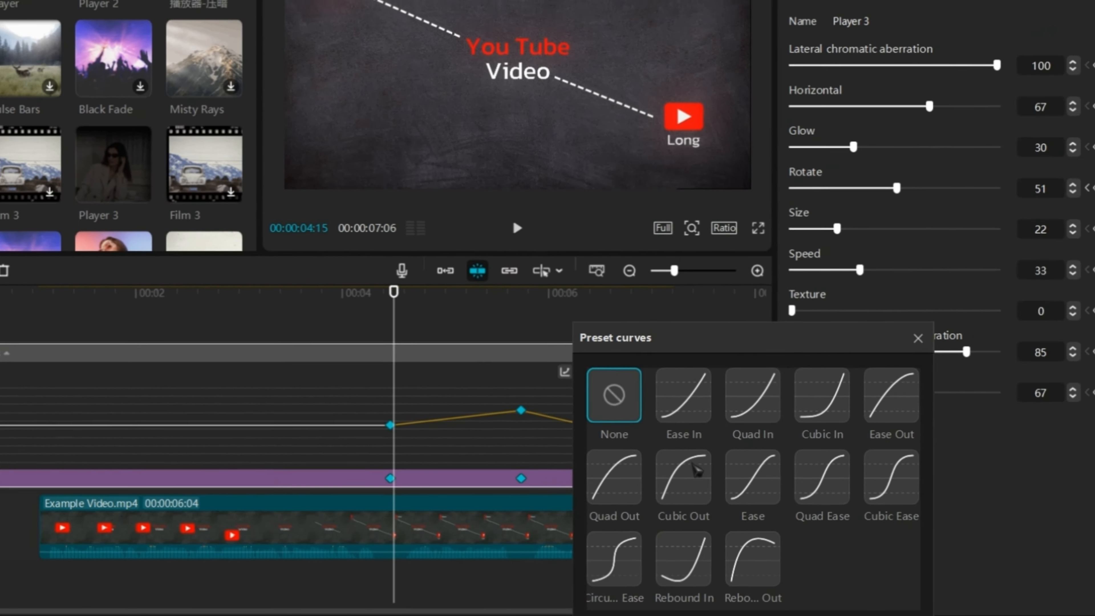
{"action": "left_click", "coordinate": [752, 476]}
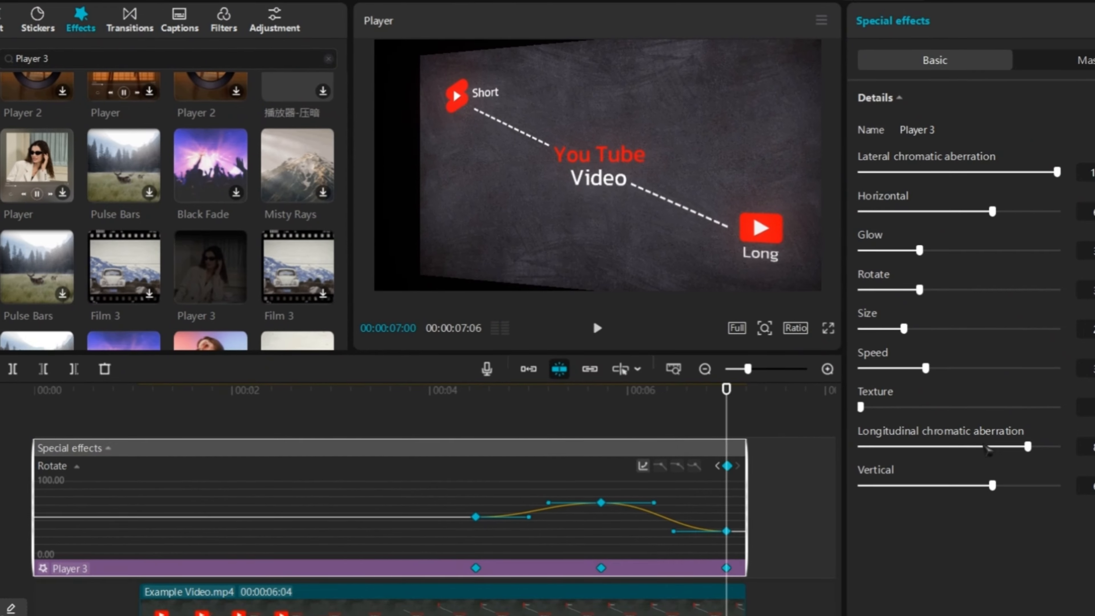
Adjust the Rotate curve's handles at the first two keyframes, play back the motion, and hide the effect's keyframe curves.
{"action": "left_click", "coordinate": [524, 519]}
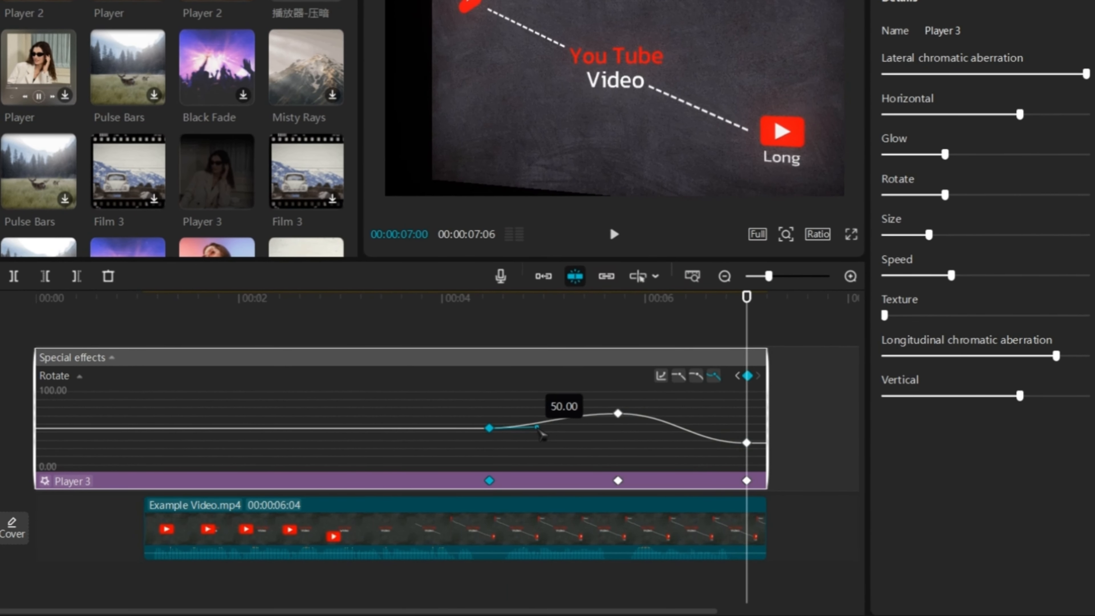
{"action": "left_click", "coordinate": [617, 414]}
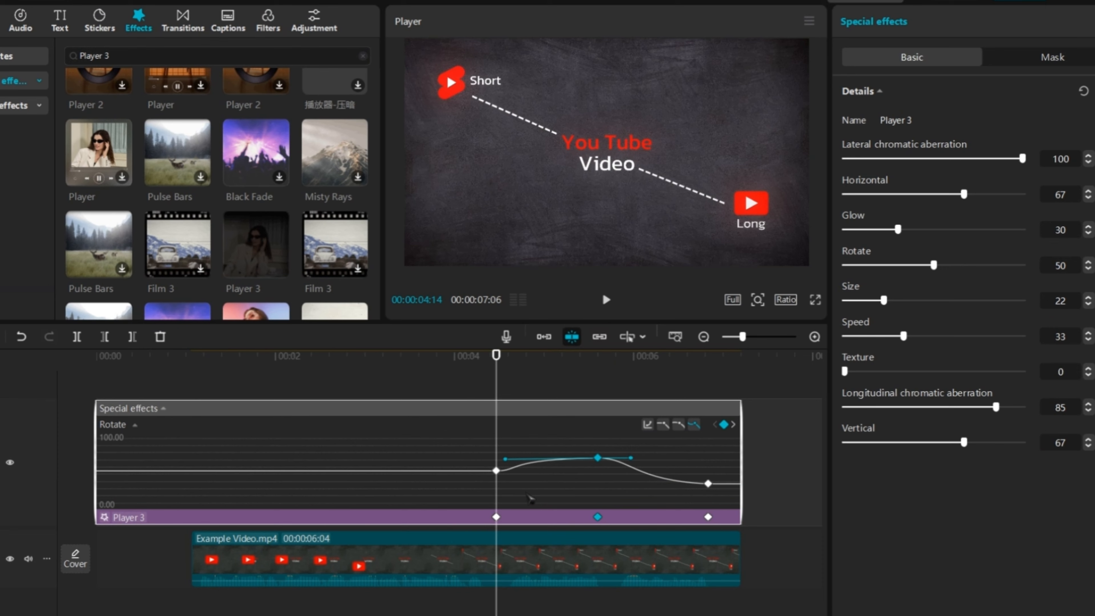
{"action": "key", "text": "space"}
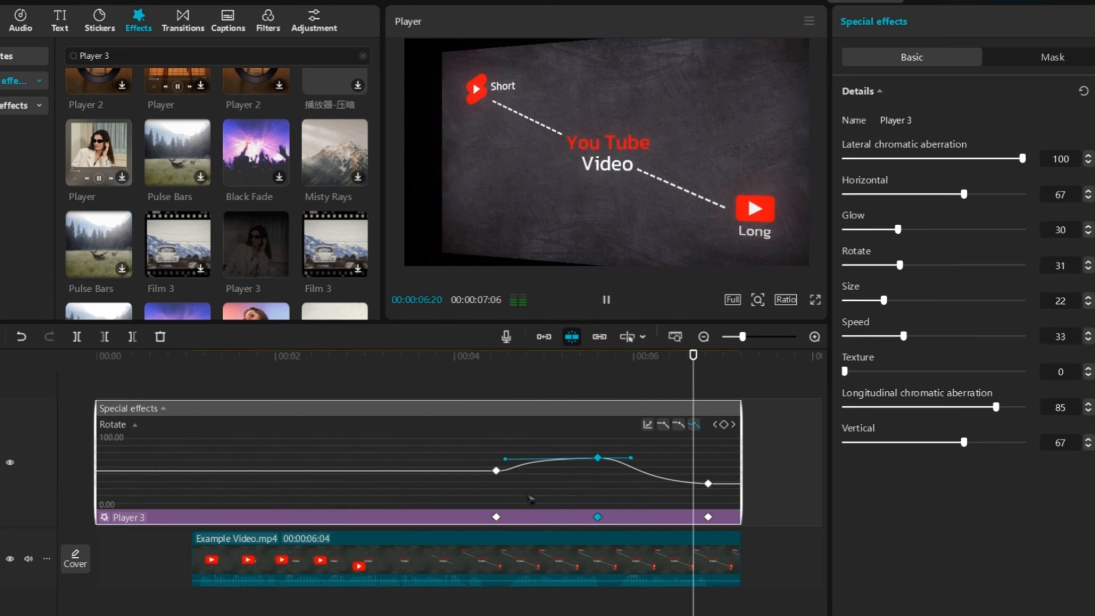
{"action": "right_click", "coordinate": [530, 498]}
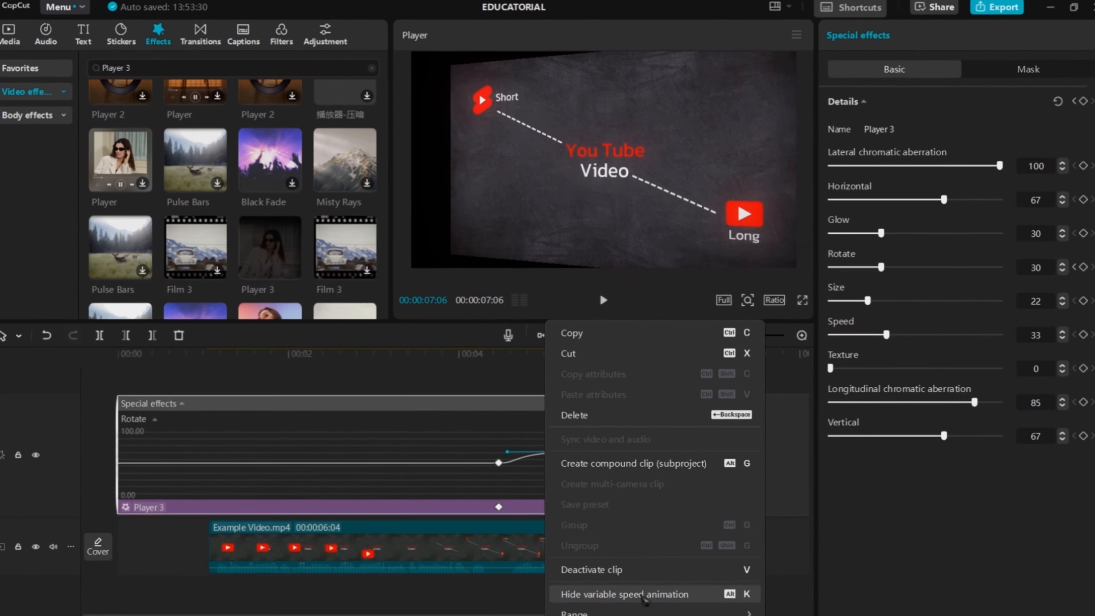
{"action": "left_click", "coordinate": [690, 598]}
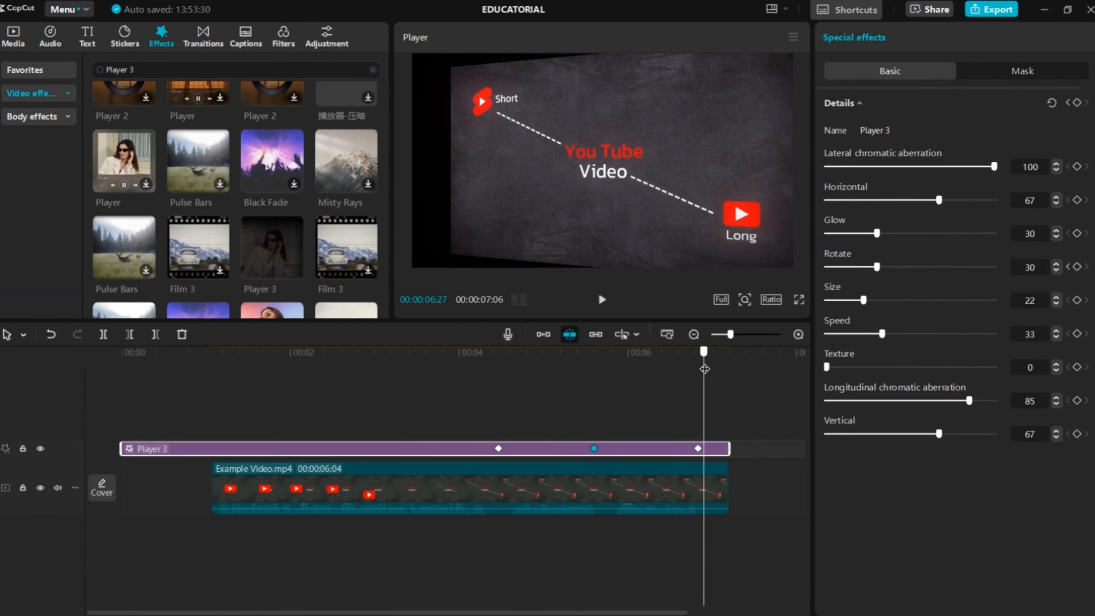
Add markers at the Player 3 keyframe times 00:00:06:25, 00:00:05:18 and 00:00:04:14, both on Example Video.mp4 and on the timeline ruler.
{"action": "left_click", "coordinate": [712, 494]}
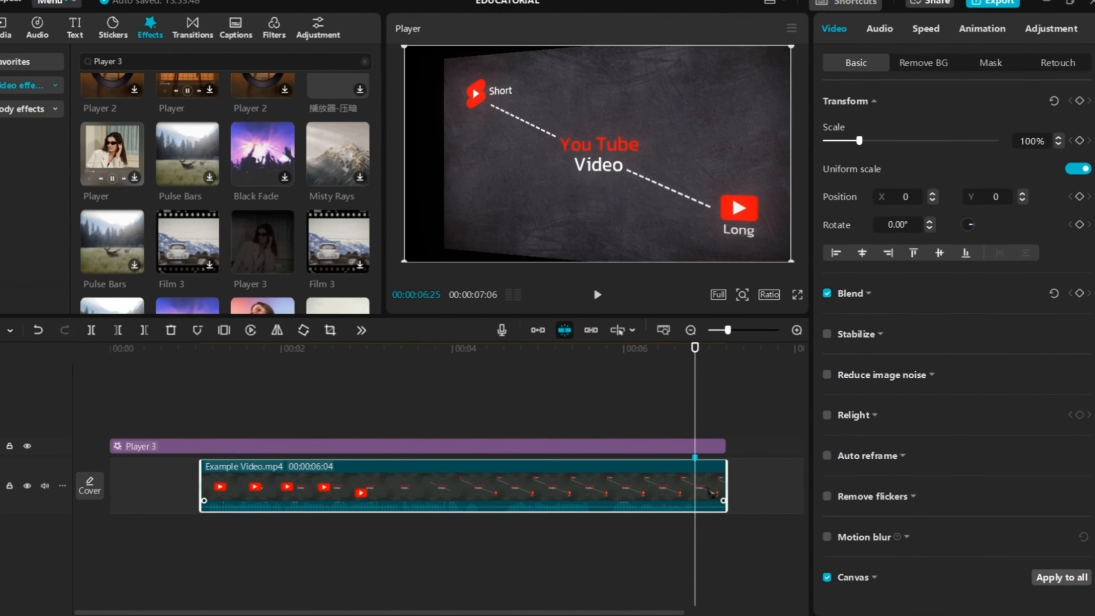
{"action": "left_click", "coordinate": [683, 447]}
{"action": "left_click_drag", "start_coordinate": [695, 354], "coordinate": [595, 385]}
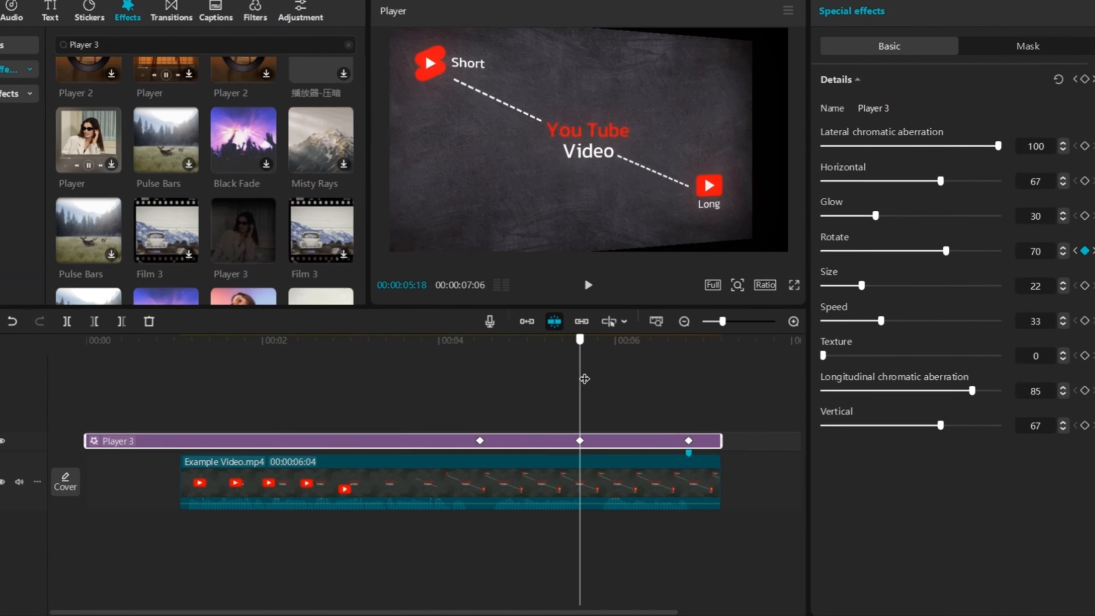
{"action": "left_click", "coordinate": [612, 470]}
{"action": "key", "text": "m"}
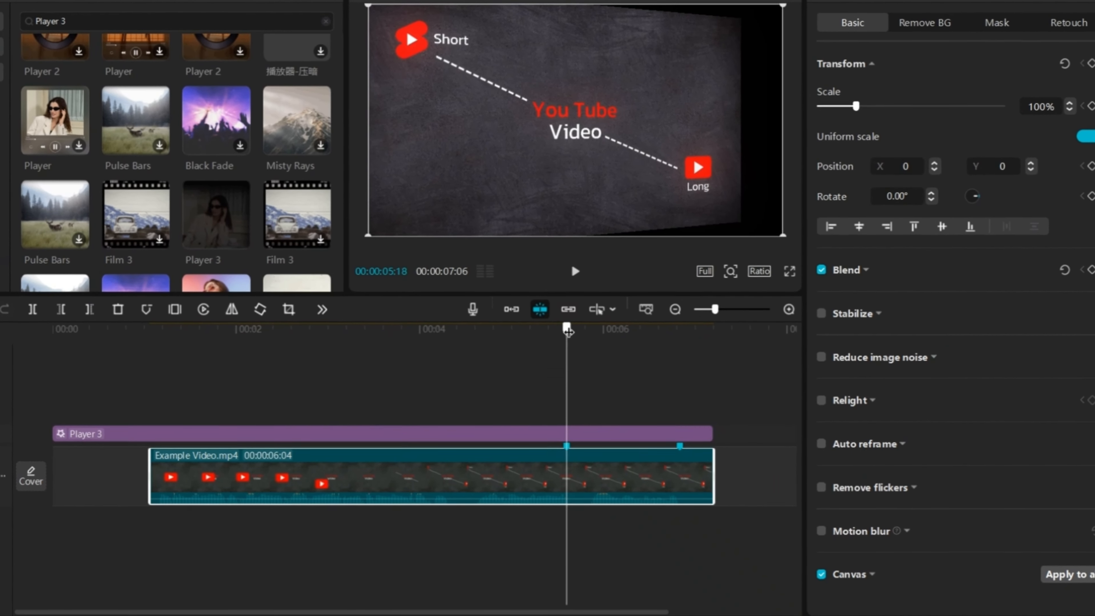
{"action": "left_click_drag", "start_coordinate": [568, 332], "coordinate": [465, 358]}
{"action": "left_click", "coordinate": [492, 434]}
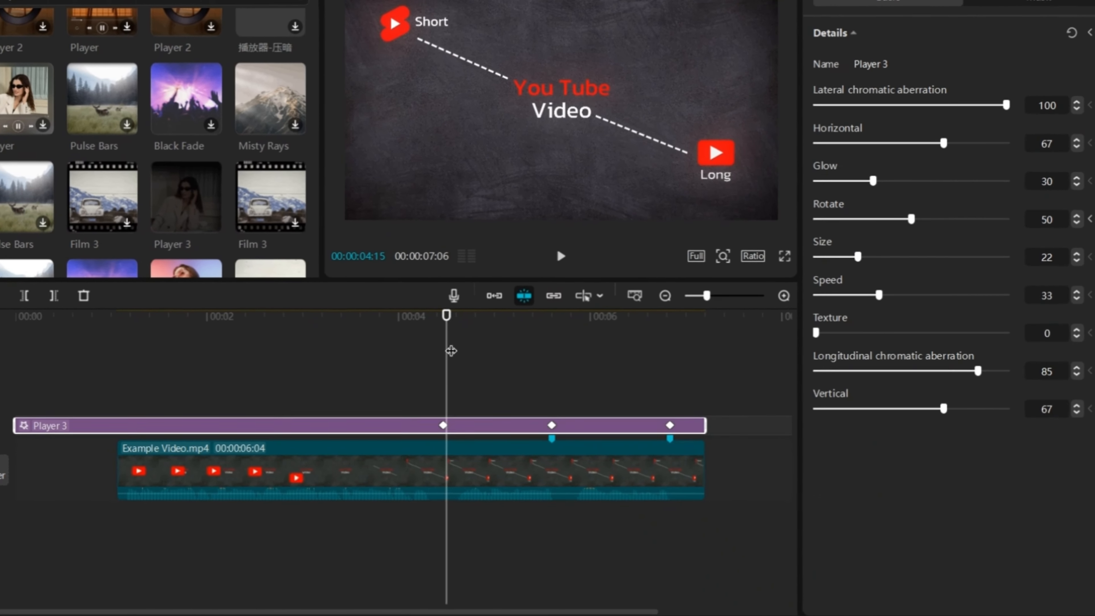
{"action": "left_click", "coordinate": [448, 461]}
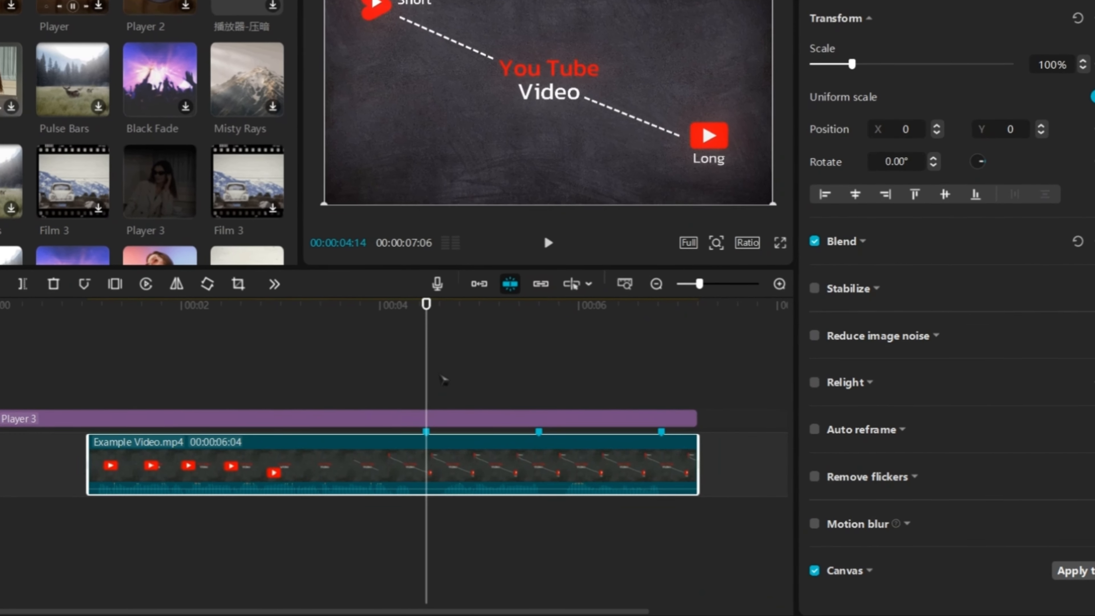
{"action": "left_click", "coordinate": [440, 321]}
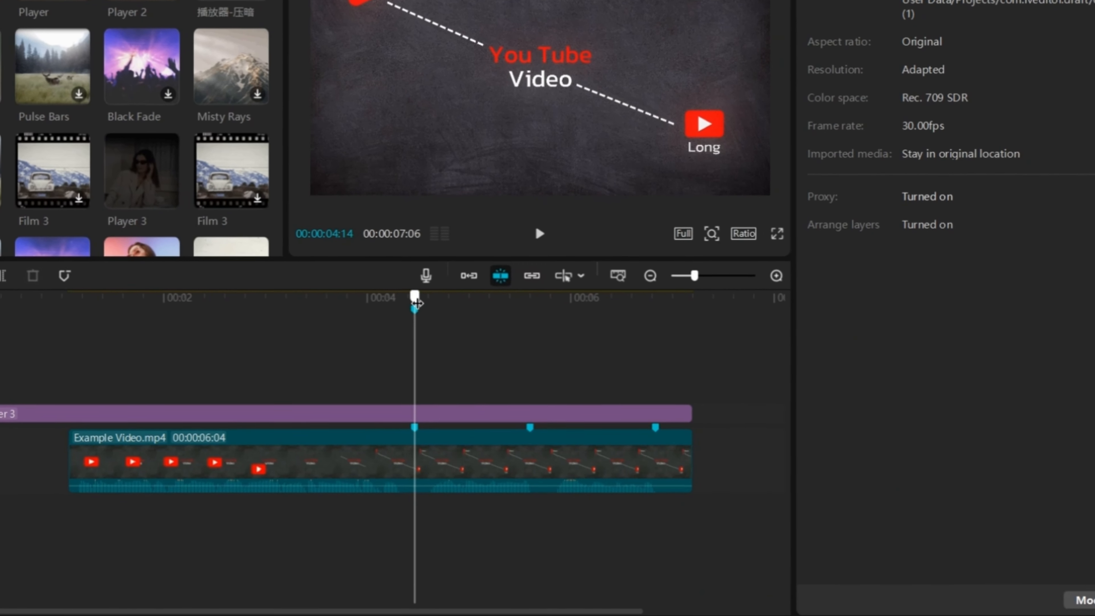
{"action": "left_click", "coordinate": [531, 345]}
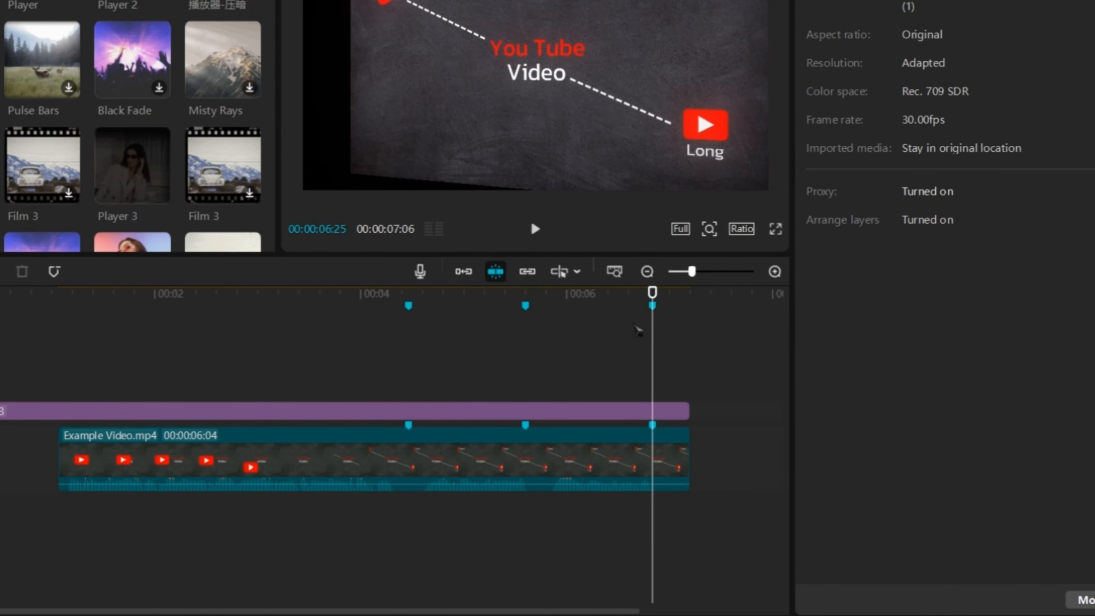
Combine the Player 3 effect and Example Video.mp4 into one compound clip.
{"action": "left_click_drag", "start_coordinate": [731, 507], "coordinate": [599, 388]}
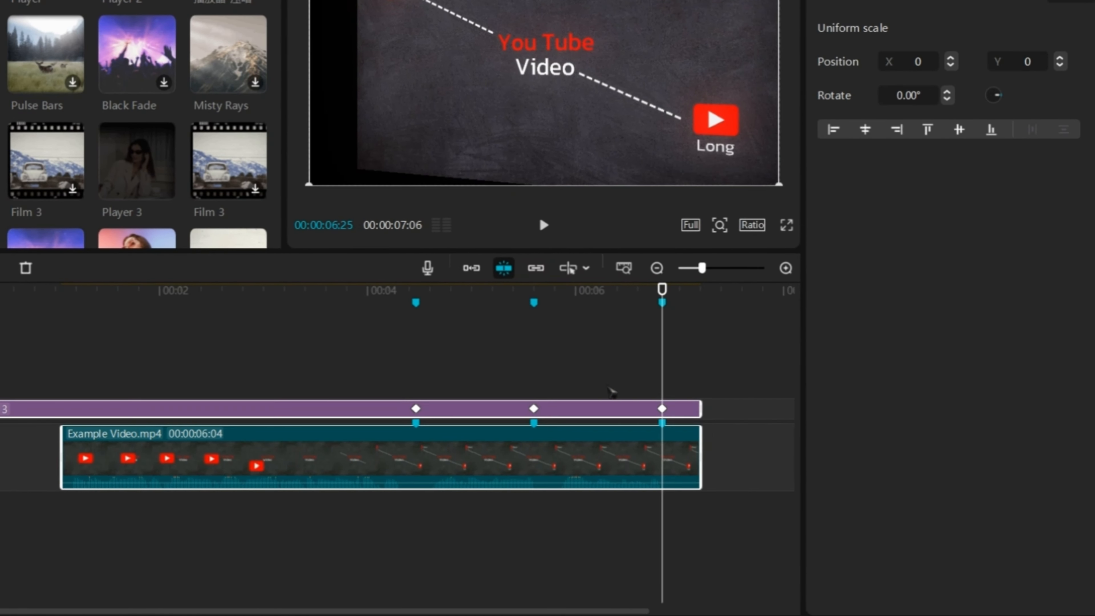
{"action": "right_click", "coordinate": [632, 407]}
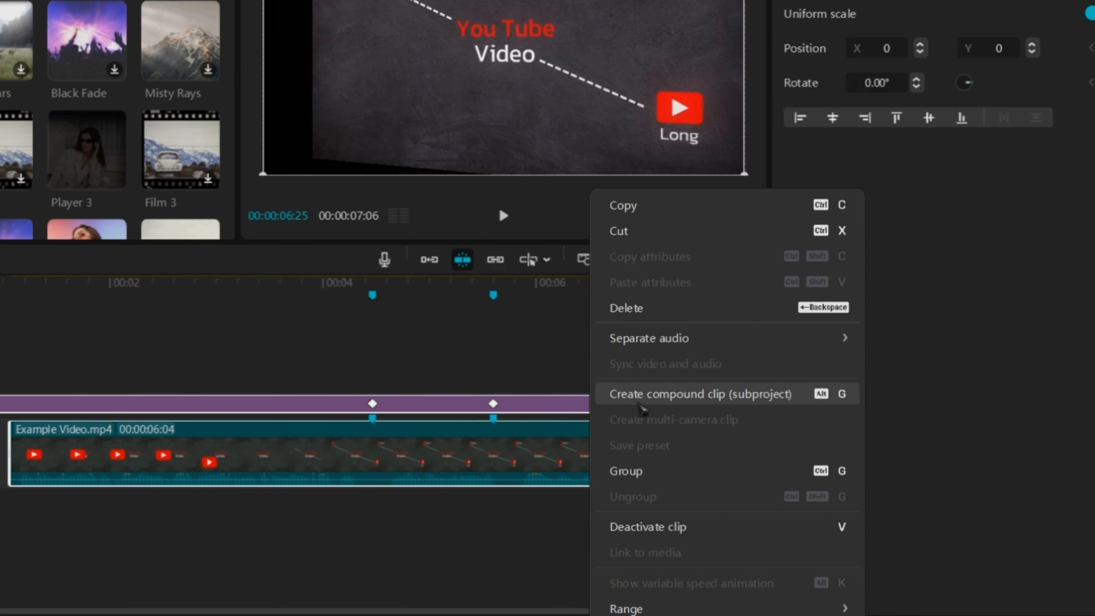
{"action": "left_click", "coordinate": [680, 414]}
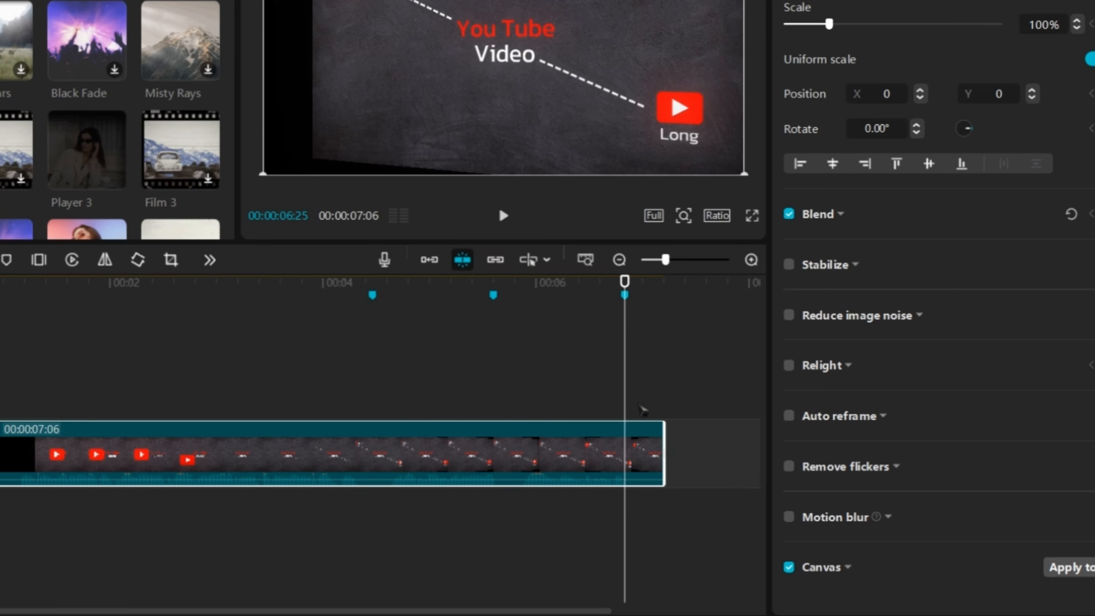
Keyframe the compound clip's Transform at 00:00:04:14, and at 00:00:05:18 set Scale to 170% and Position to X 1109, Y -600.
{"action": "left_click_drag", "start_coordinate": [625, 290], "coordinate": [373, 293]}
{"action": "left_click", "coordinate": [1070, 67]}
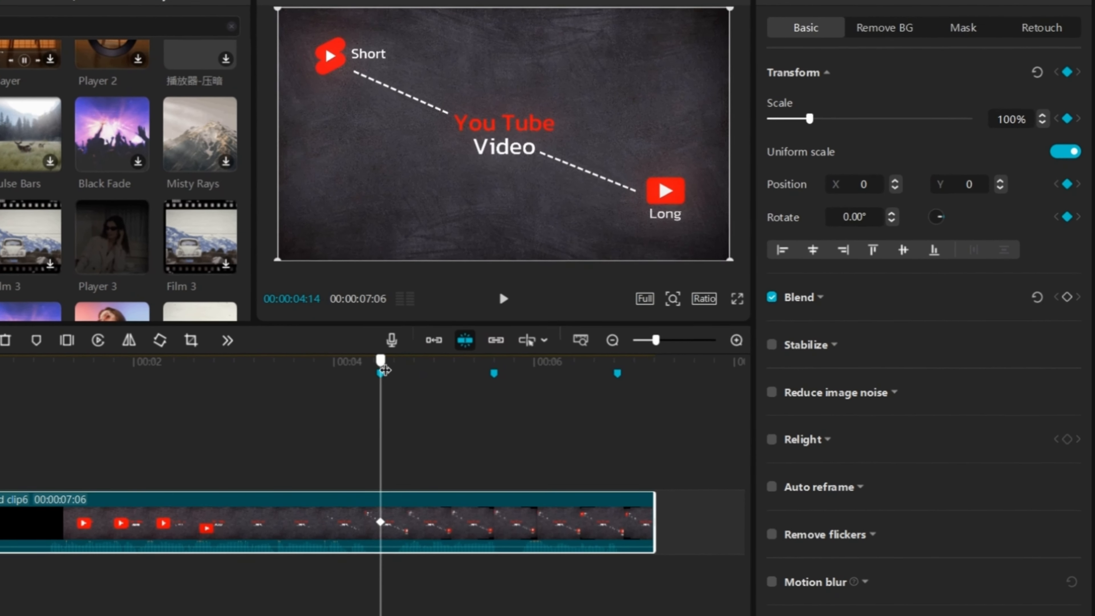
{"action": "left_click_drag", "start_coordinate": [385, 369], "coordinate": [494, 372]}
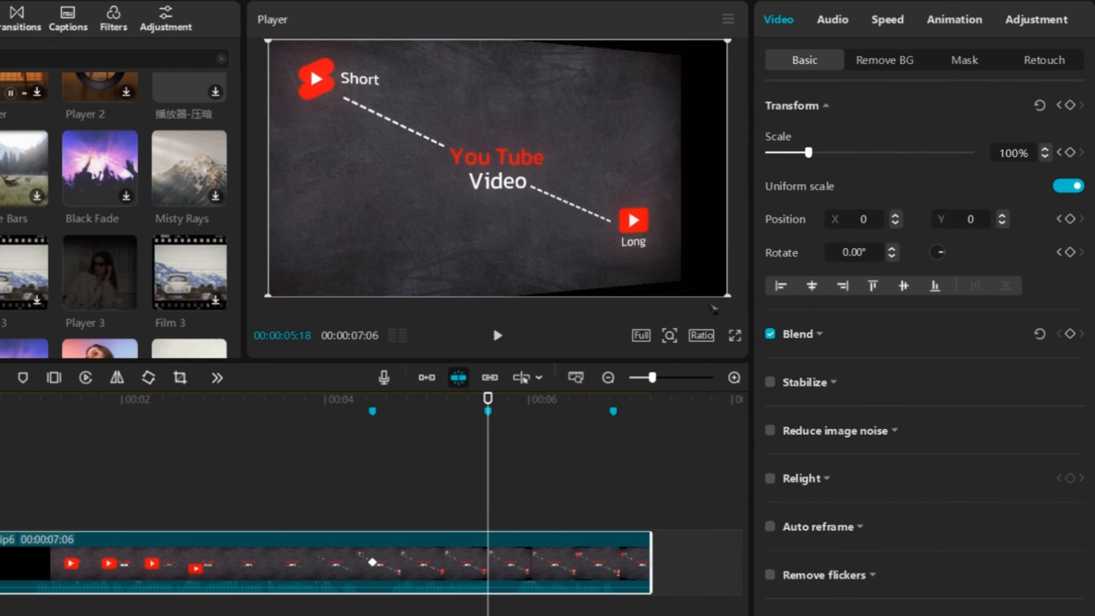
{"action": "left_click_drag", "start_coordinate": [774, 261], "coordinate": [874, 360]}
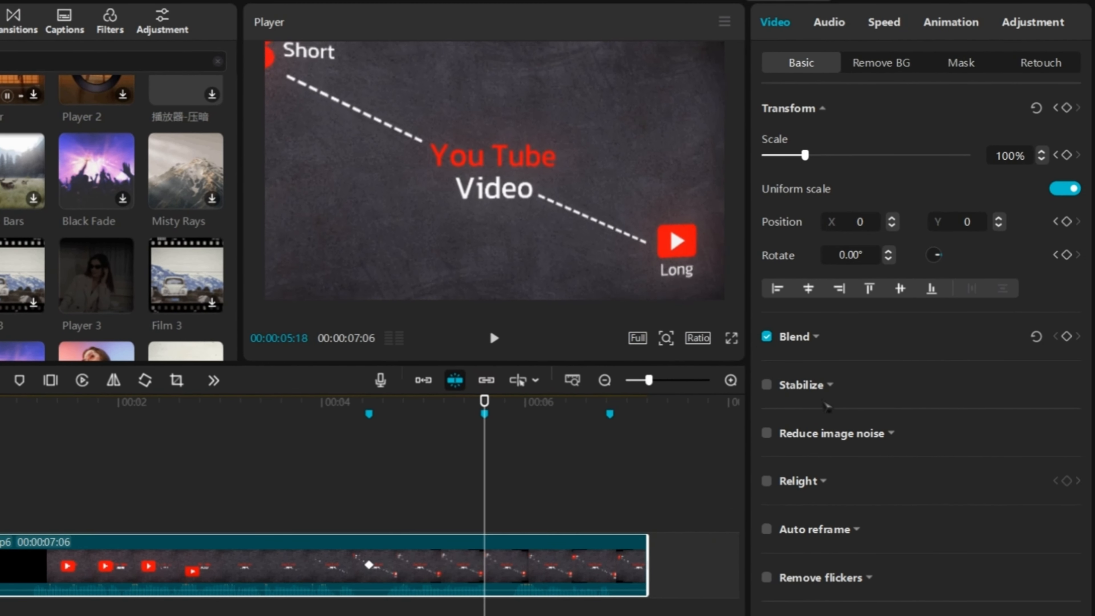
{"action": "left_click_drag", "start_coordinate": [561, 184], "coordinate": [651, 237]}
{"action": "left_click_drag", "start_coordinate": [818, 155], "coordinate": [828, 156]}
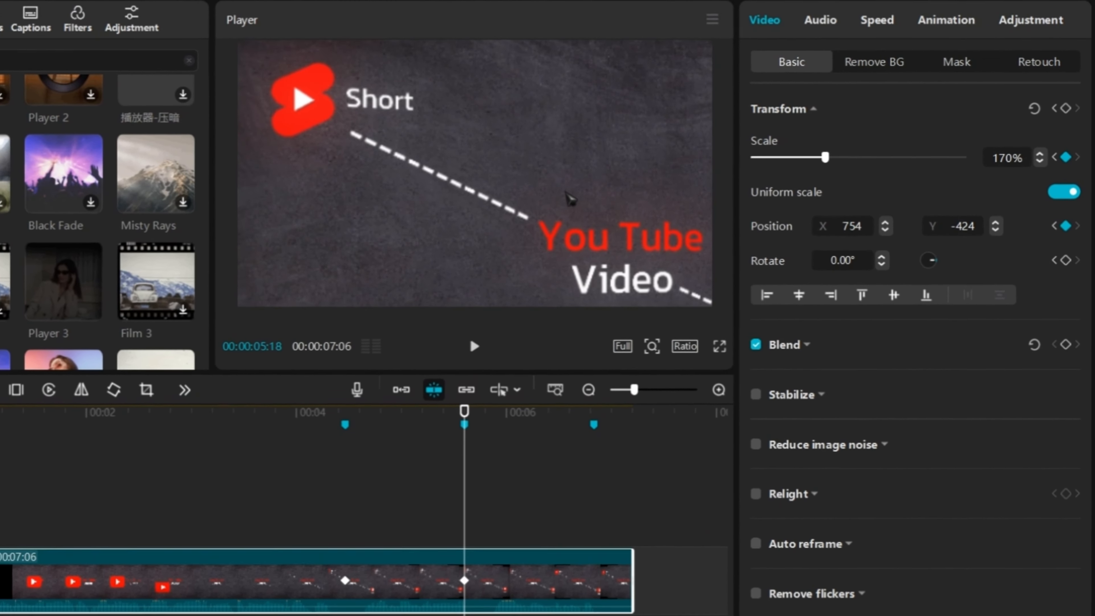
{"action": "left_click_drag", "start_coordinate": [546, 186], "coordinate": [553, 191]}
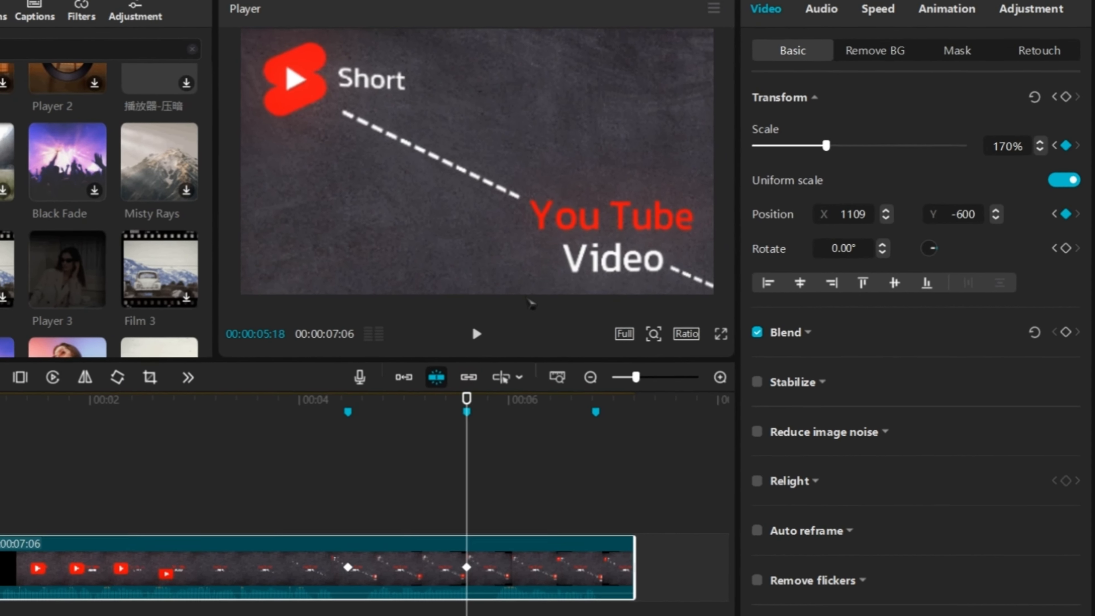
At 00:00:06:25, reposition the compound clip to X -966, Y 425 so the frame centres on the Long icon's side.
{"action": "left_click_drag", "start_coordinate": [454, 417], "coordinate": [559, 421]}
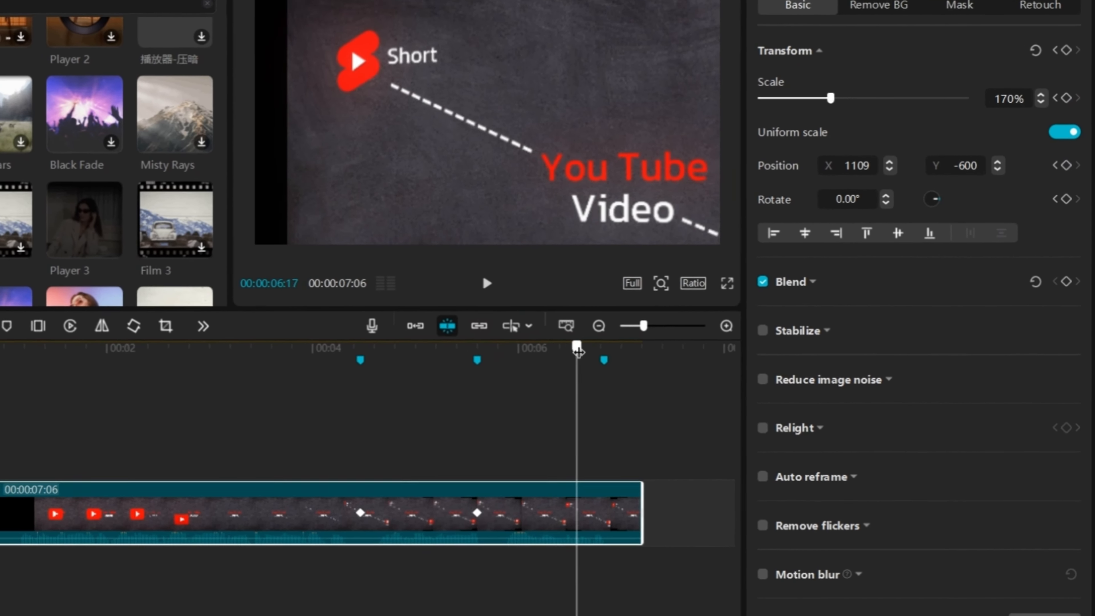
{"action": "left_click_drag", "start_coordinate": [577, 351], "coordinate": [604, 351]}
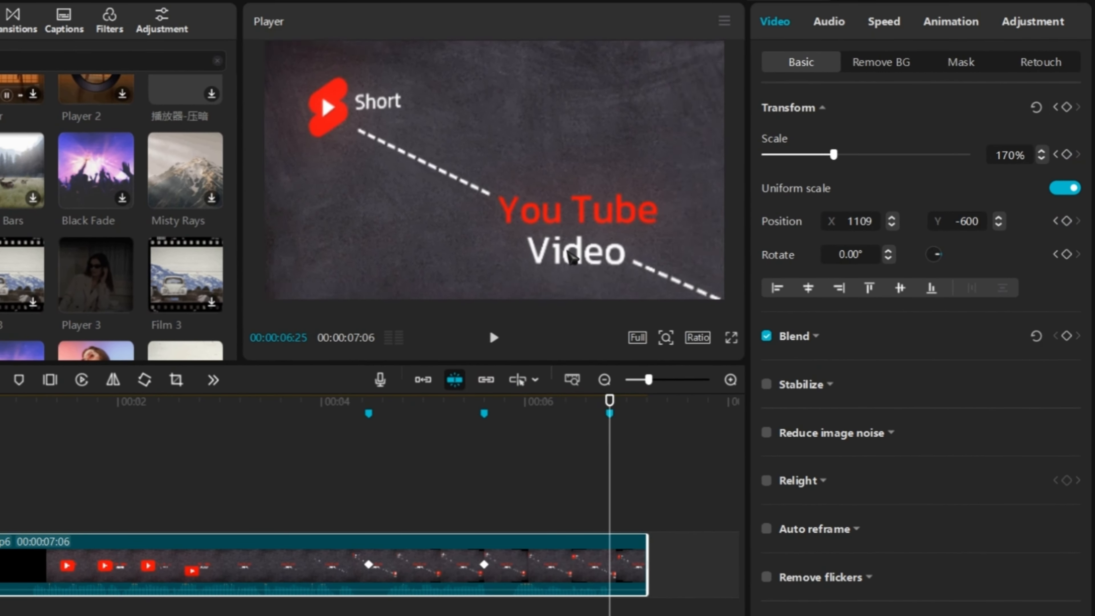
Show the compound clip's keyframe curves and select both Scale keyframes.
{"action": "right_click", "coordinate": [509, 548]}
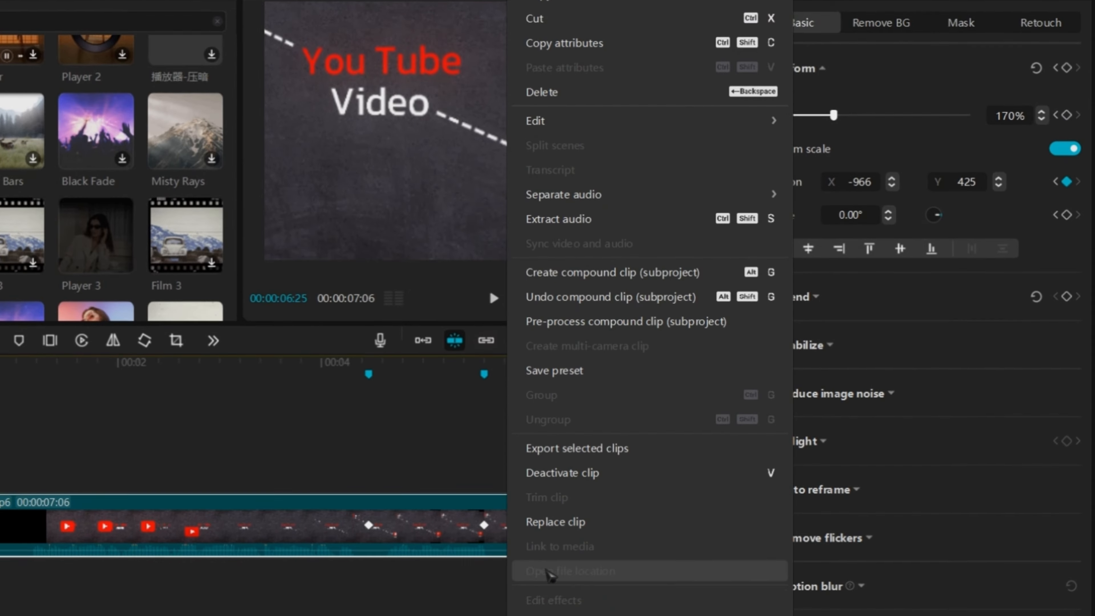
{"action": "left_click", "coordinate": [558, 612]}
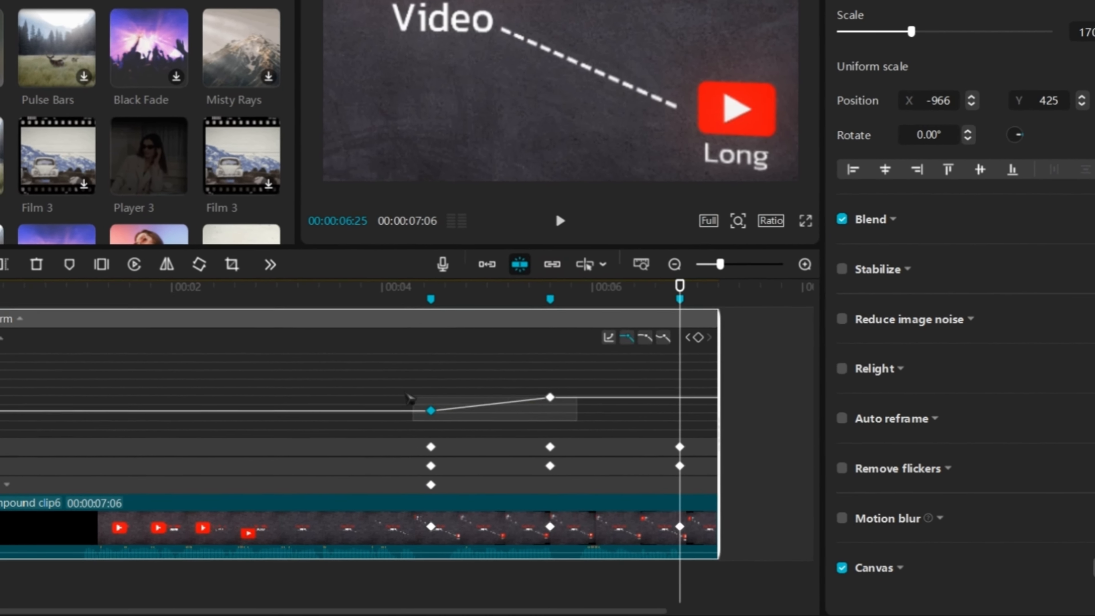
{"action": "left_click", "coordinate": [412, 400]}
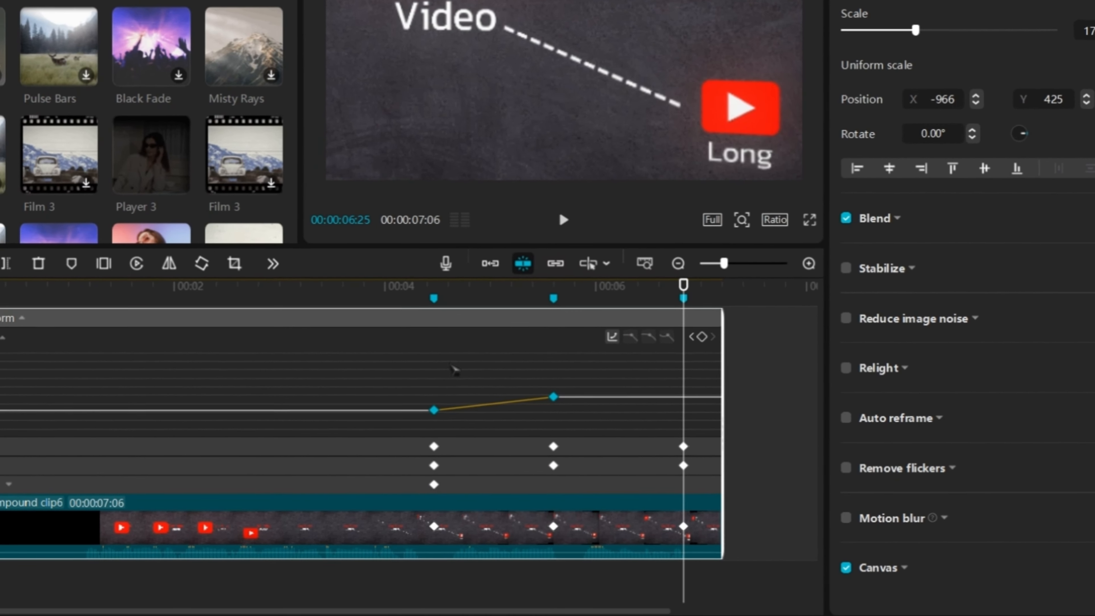
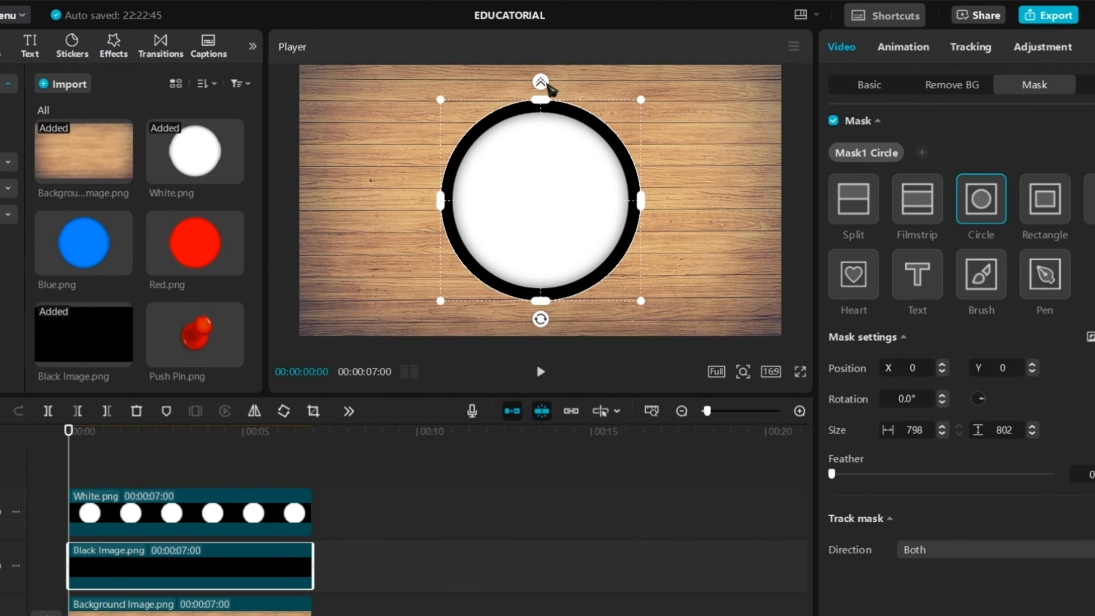
Make Black Image.png a soft shadow behind the white circle by feathering its circle mask, scaling it to 85% and lowering its opacity.
{"action": "left_click_drag", "start_coordinate": [544, 81], "coordinate": [545, 70]}
{"action": "left_click", "coordinate": [859, 85]}
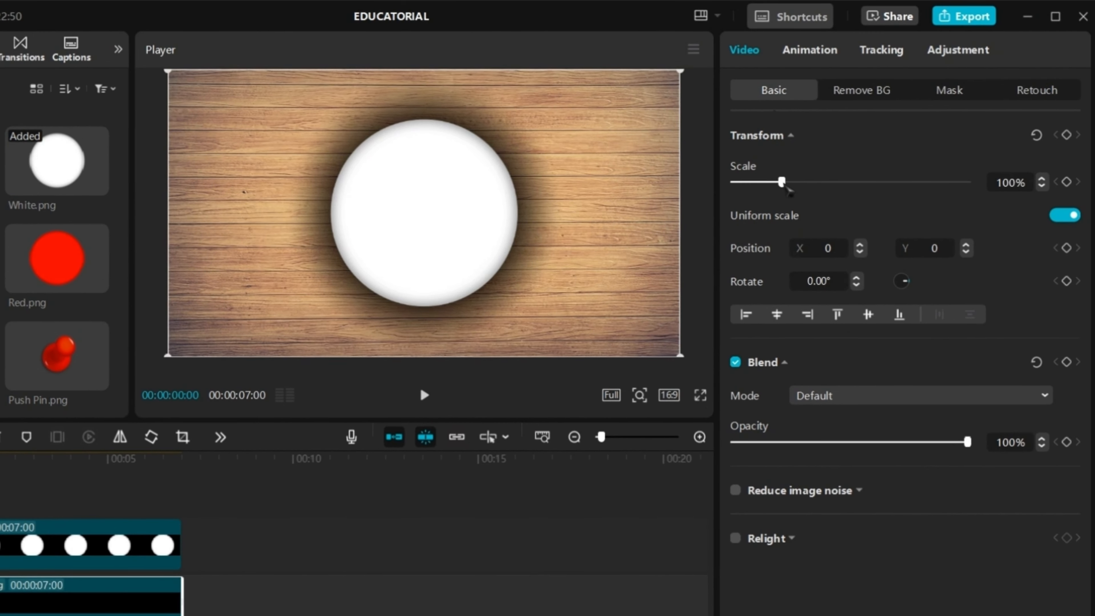
{"action": "left_click_drag", "start_coordinate": [897, 154], "coordinate": [886, 162]}
{"action": "left_click_drag", "start_coordinate": [770, 190], "coordinate": [774, 190]}
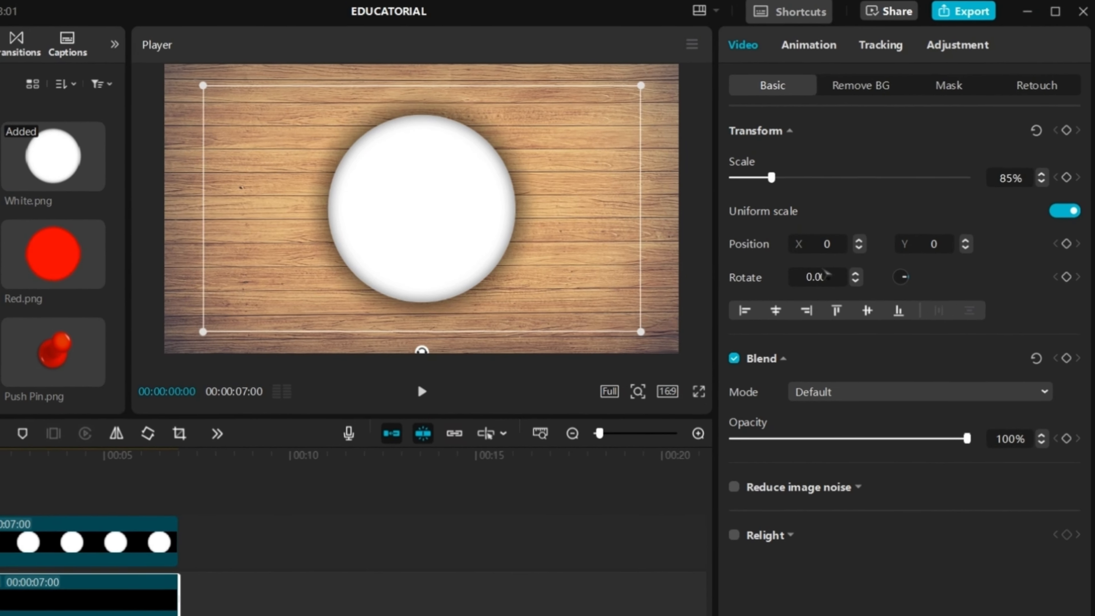
{"action": "left_click_drag", "start_coordinate": [969, 448], "coordinate": [928, 450]}
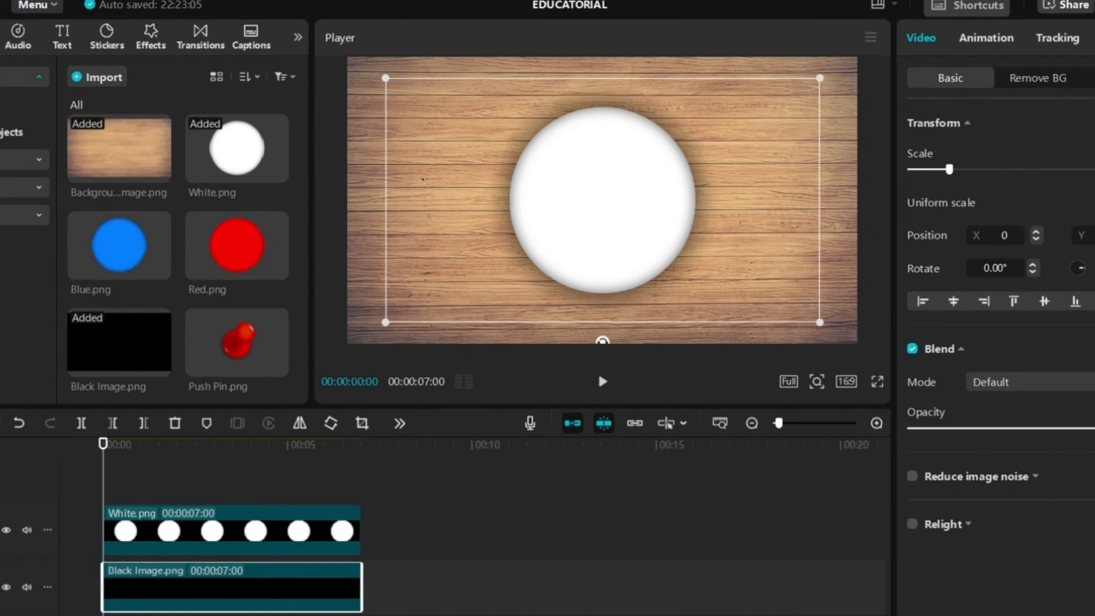
Add Push Pin.png above the other layers, shrink it and place it on the white circle's upper edge at X 0, Y 680.
{"action": "left_click_drag", "start_coordinate": [11, 302], "coordinate": [165, 480]}
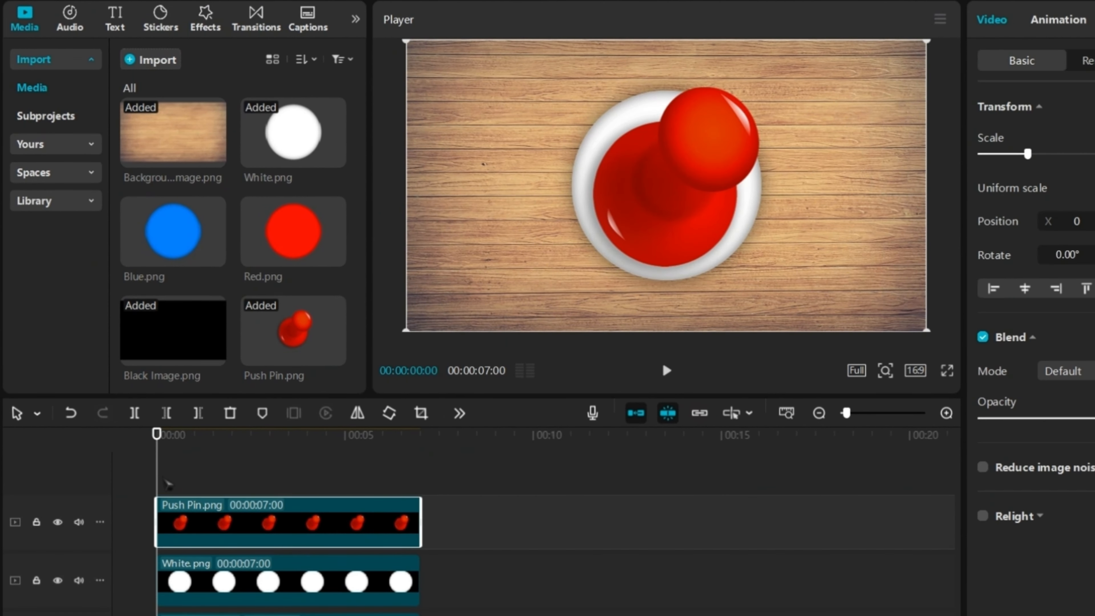
{"action": "left_click_drag", "start_coordinate": [406, 330], "coordinate": [607, 255]}
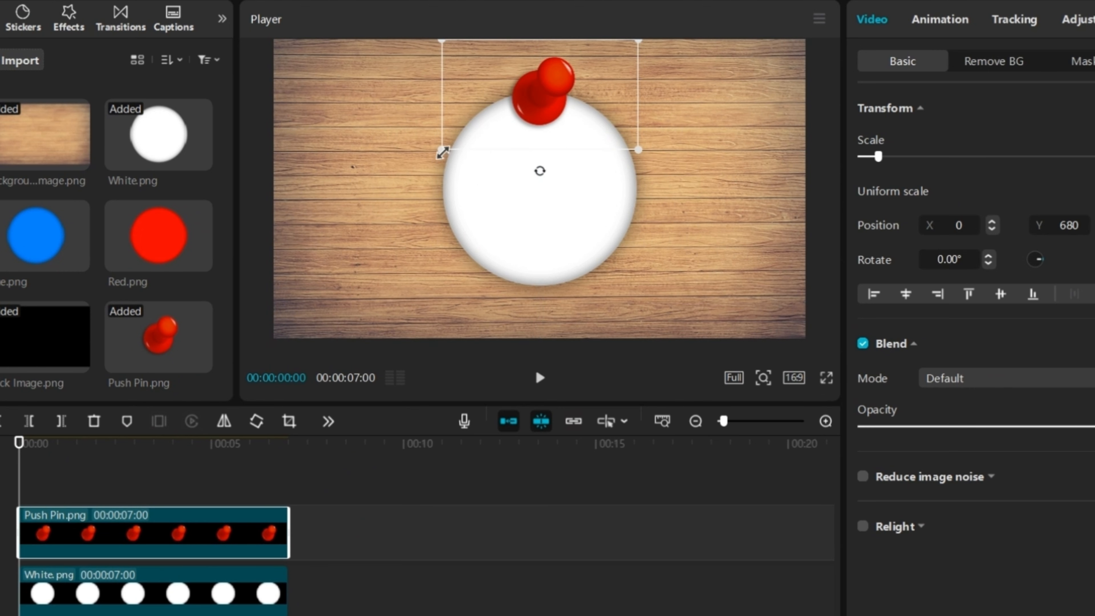
Scale down the push pin, white circle and black shadow layers together and move them to the wooden background's upper-left area at X -1236.
{"action": "left_click_drag", "start_coordinate": [335, 609], "coordinate": [207, 534]}
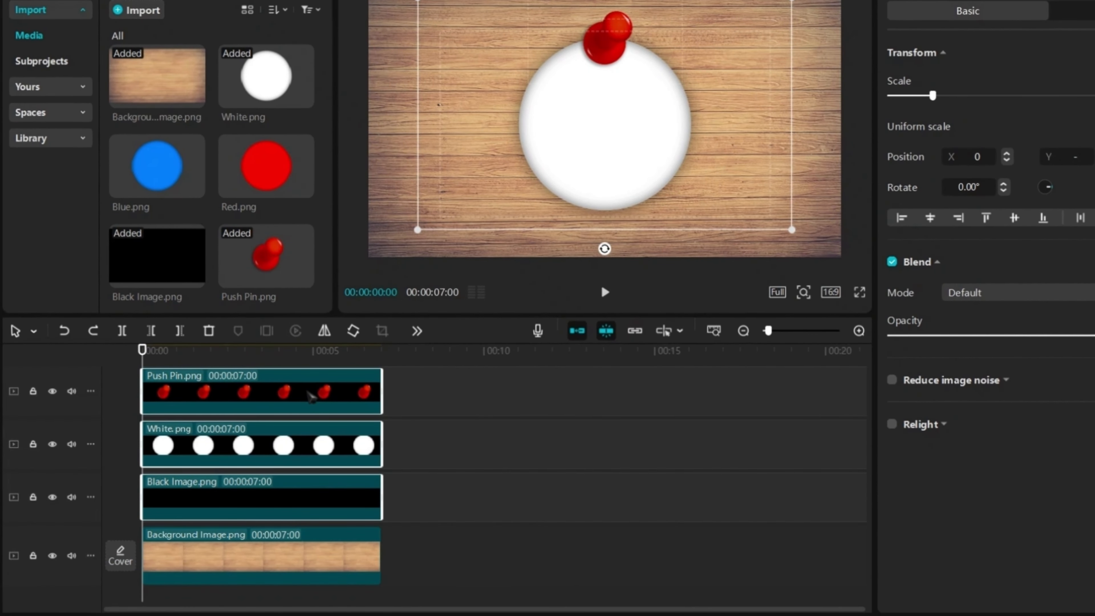
{"action": "left_click_drag", "start_coordinate": [418, 230], "coordinate": [527, 166]}
{"action": "left_click_drag", "start_coordinate": [492, 201], "coordinate": [369, 134]}
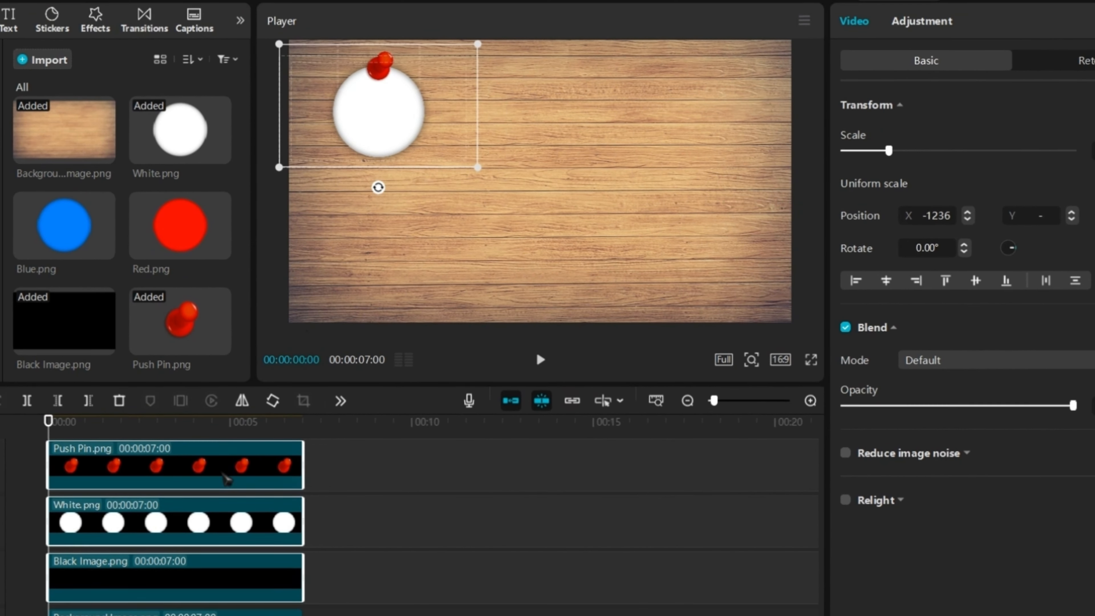
Duplicate the push pin, white circle and black shadow layers by copying and pasting them at 00:00:00:00.
{"action": "right_click", "coordinate": [227, 480]}
{"action": "left_click", "coordinate": [314, 134]}
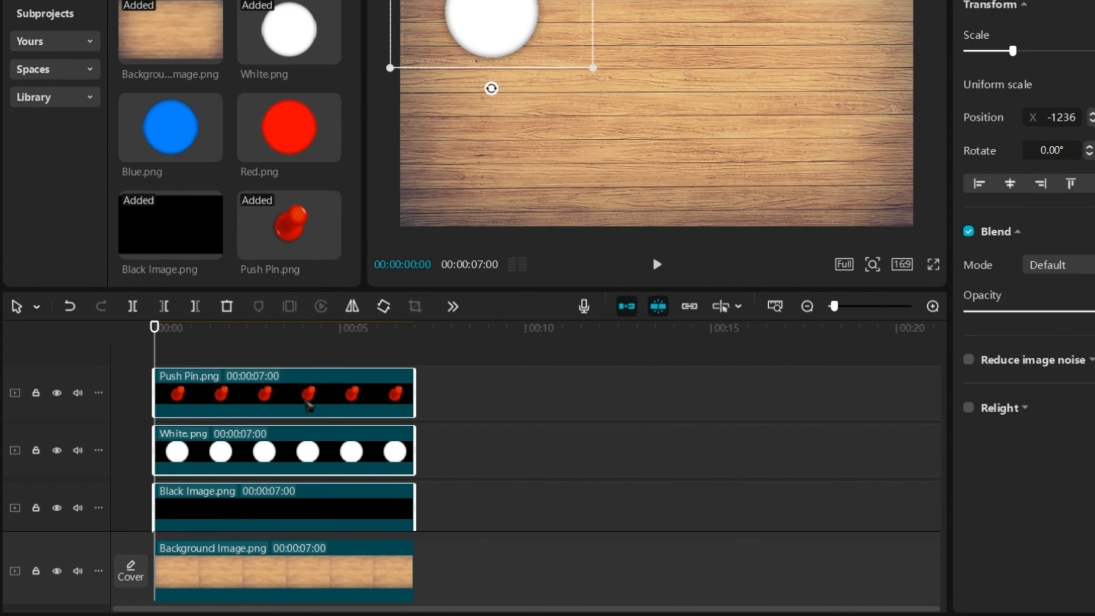
{"action": "key", "text": "ctrl+v"}
{"action": "left_click_drag", "start_coordinate": [308, 483], "coordinate": [297, 264]}
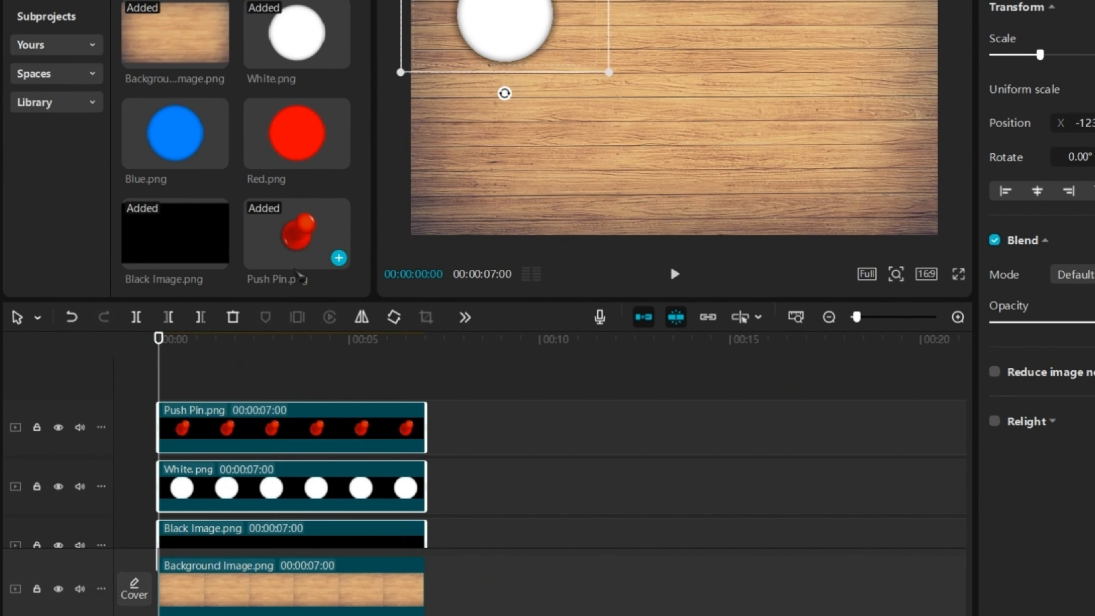
Place one pinned circle copy at the board's lower centre and another copy in its upper-right area.
{"action": "left_click_drag", "start_coordinate": [498, 48], "coordinate": [674, 204]}
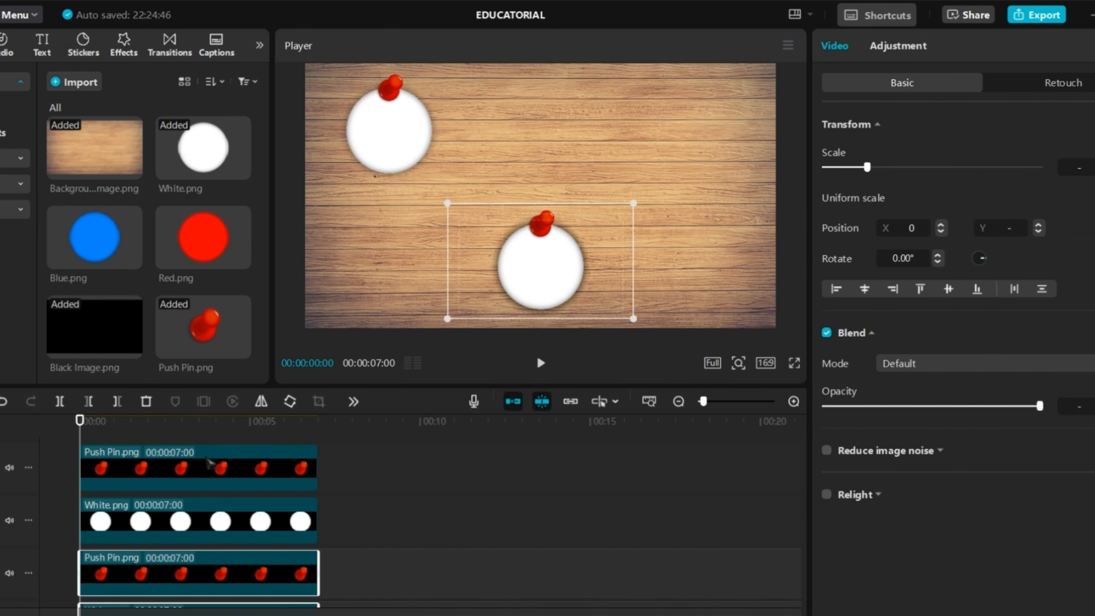
{"action": "left_click_drag", "start_coordinate": [185, 577], "coordinate": [184, 371]}
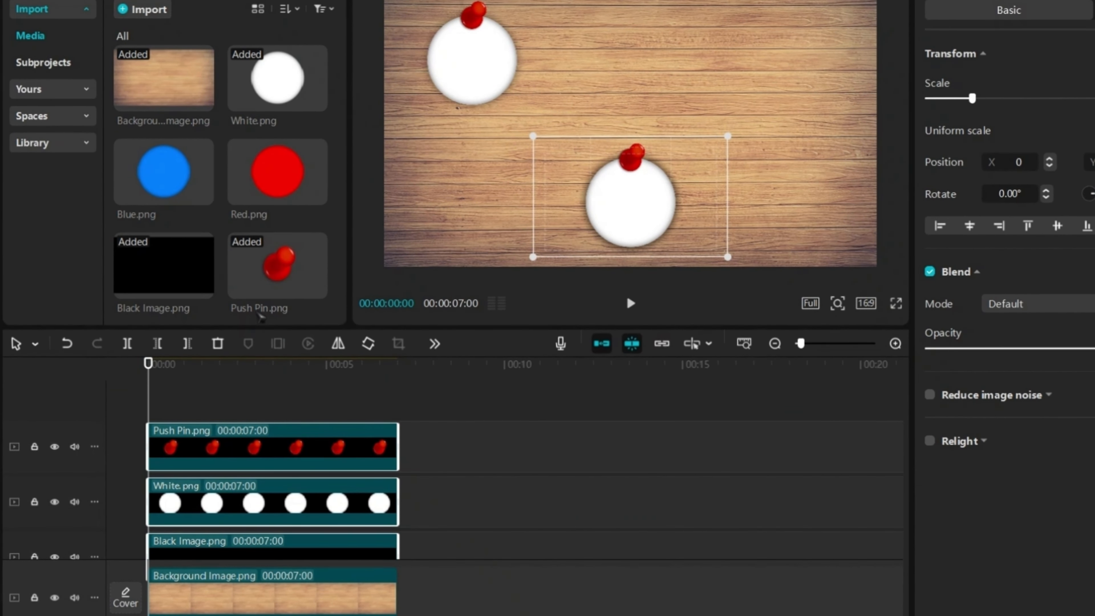
{"action": "left_click_drag", "start_coordinate": [621, 236], "coordinate": [790, 102]}
Replace the lower-centre white circle with Blue.png, keeping the original video effect.
{"action": "left_click_drag", "start_coordinate": [162, 181], "coordinate": [194, 202]}
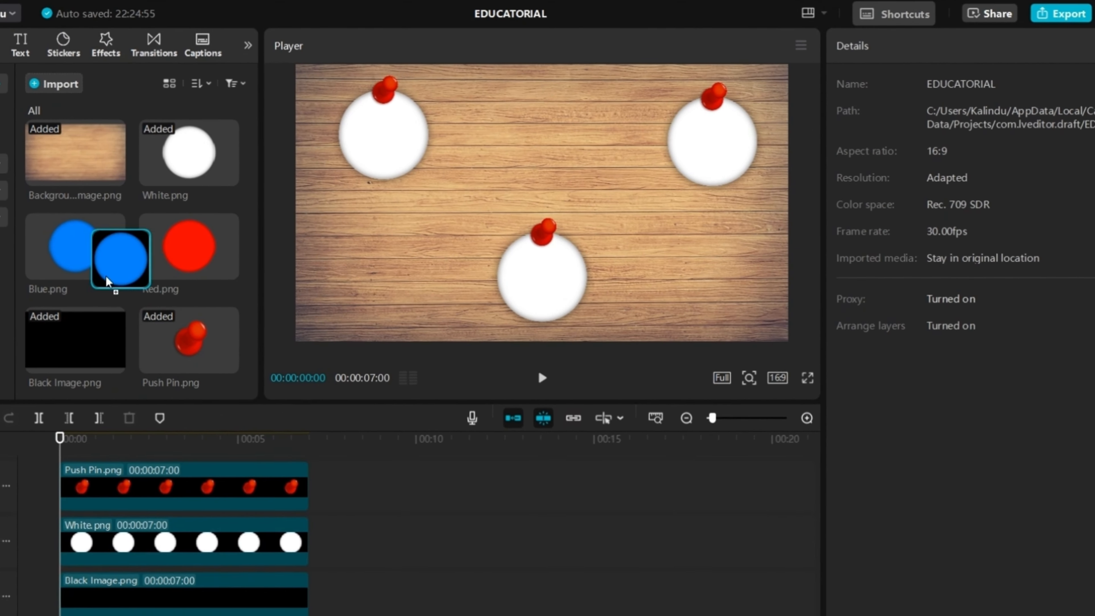
{"action": "left_click_drag", "start_coordinate": [107, 281], "coordinate": [126, 543]}
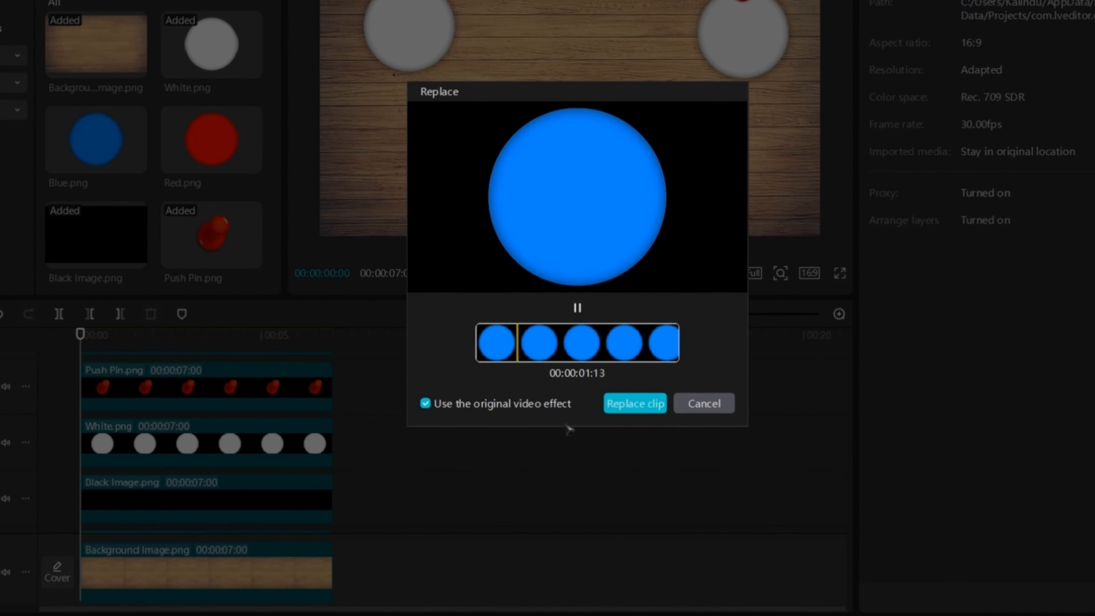
{"action": "left_click", "coordinate": [694, 407]}
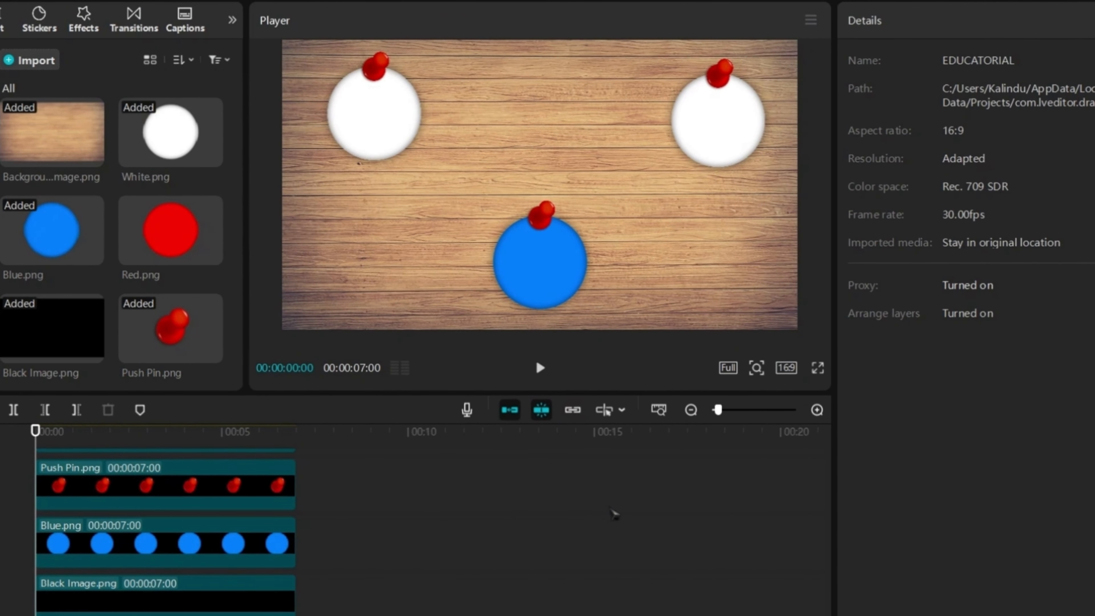
Replace the upper-right white circle with Red.png, keeping the original video effect.
{"action": "scroll", "coordinate": [440, 556], "scroll_direction": "down", "scroll_amount": 2}
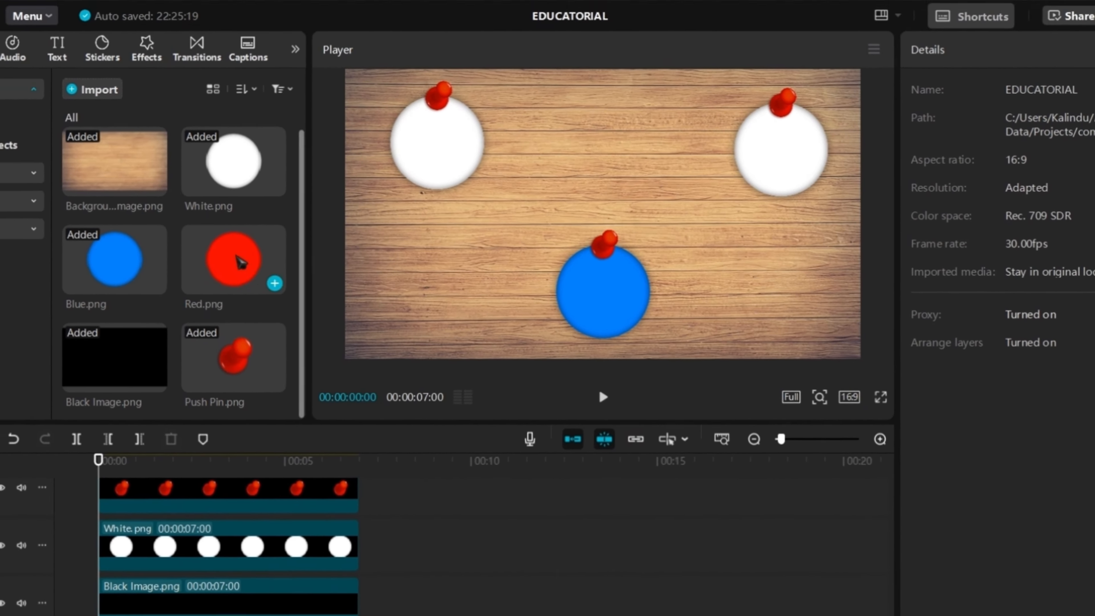
{"action": "left_click_drag", "start_coordinate": [171, 230], "coordinate": [116, 519]}
{"action": "left_click_drag", "start_coordinate": [232, 479], "coordinate": [233, 480]}
{"action": "left_click", "coordinate": [716, 459]}
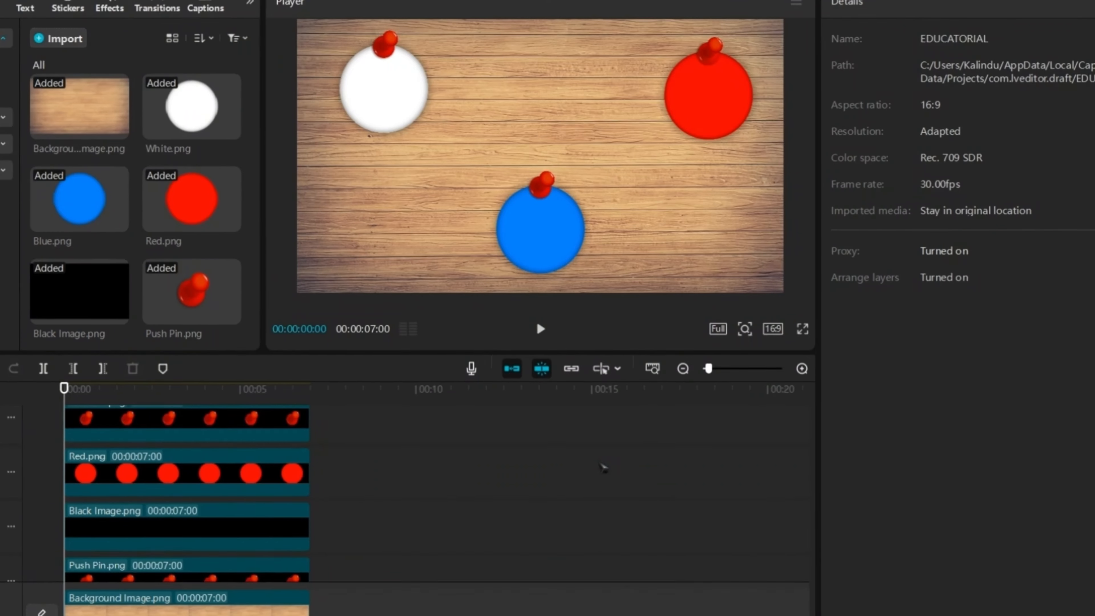
Add a text layer as long as the other layers, made of underscores forming a line, with font size 27.
{"action": "left_click", "coordinate": [93, 41]}
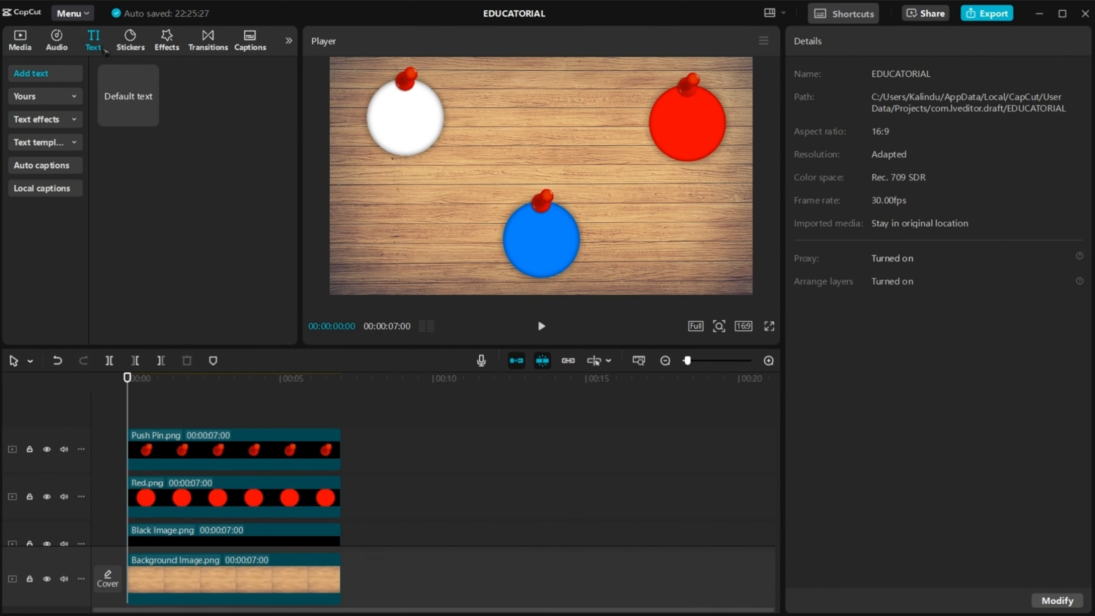
{"action": "left_click", "coordinate": [153, 119]}
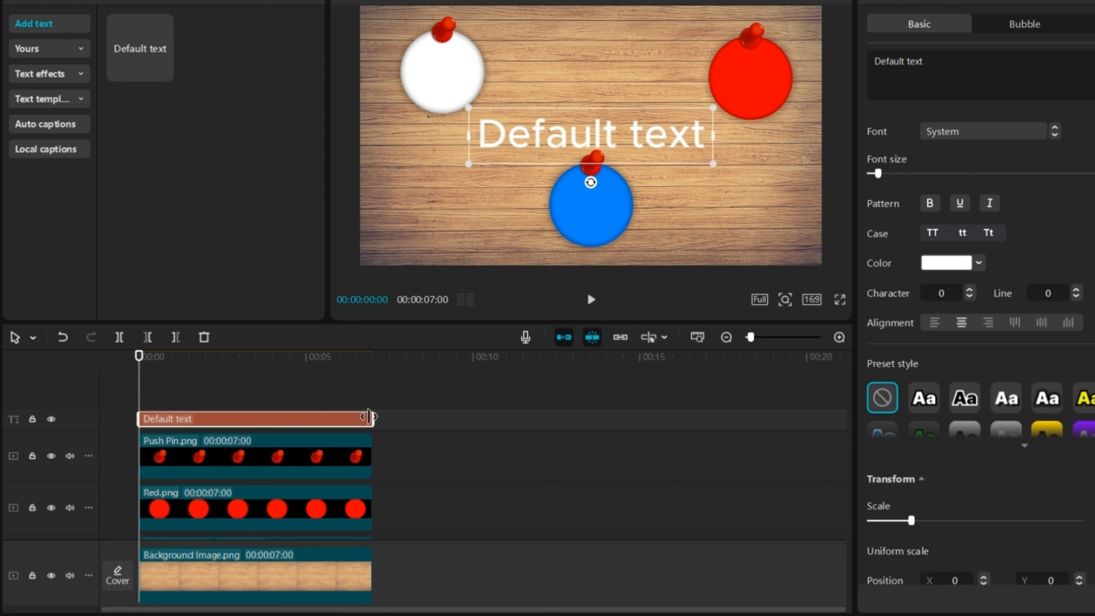
{"action": "left_click_drag", "start_coordinate": [923, 61], "coordinate": [858, 65]}
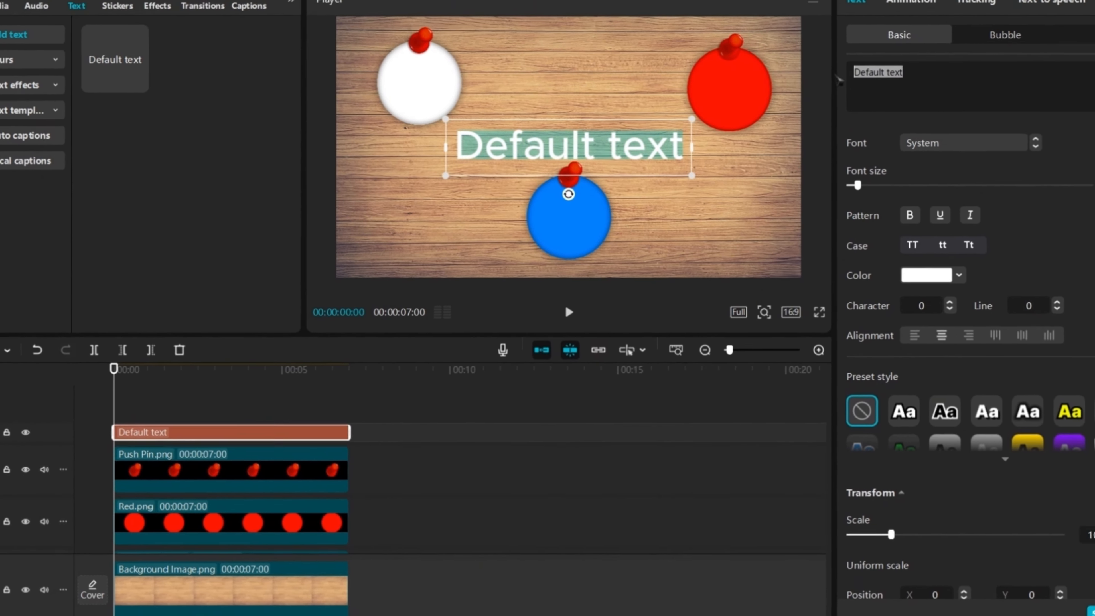
{"action": "type", "text": "_________"}
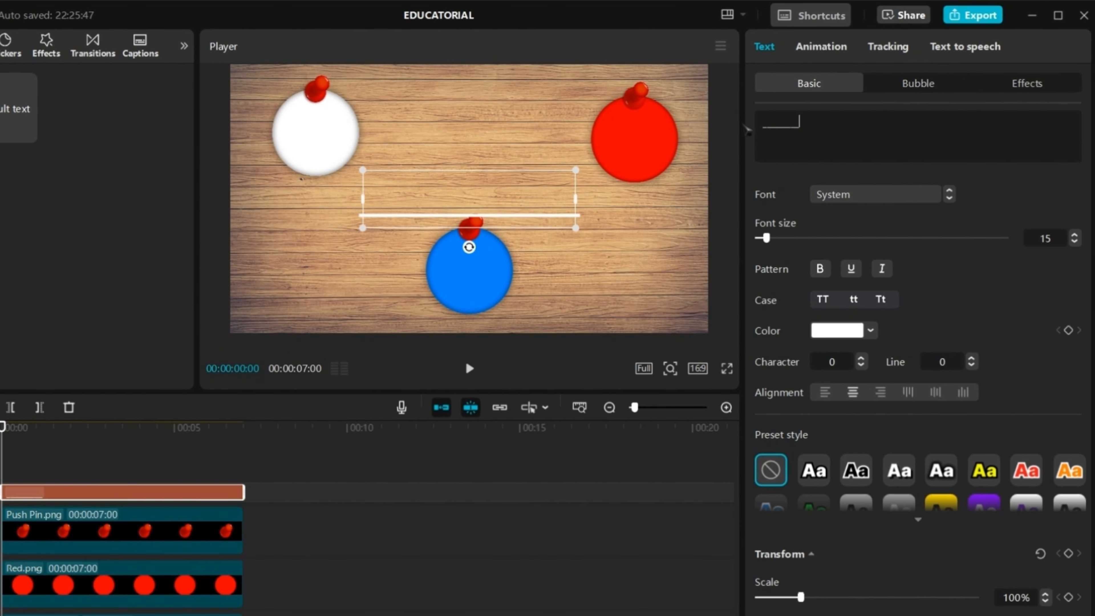
{"action": "left_click_drag", "start_coordinate": [766, 238], "coordinate": [779, 245]}
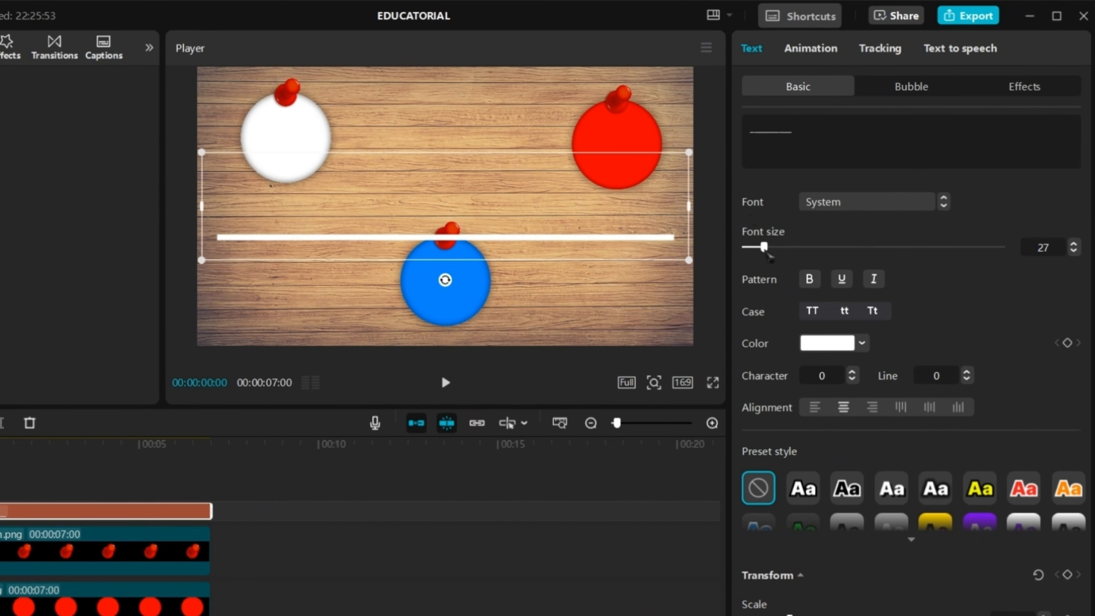
Angle the line from the white circle to the blue one and place a duplicate, angled the opposite way, from the blue circle through the red one.
{"action": "left_click_drag", "start_coordinate": [445, 280], "coordinate": [388, 284]}
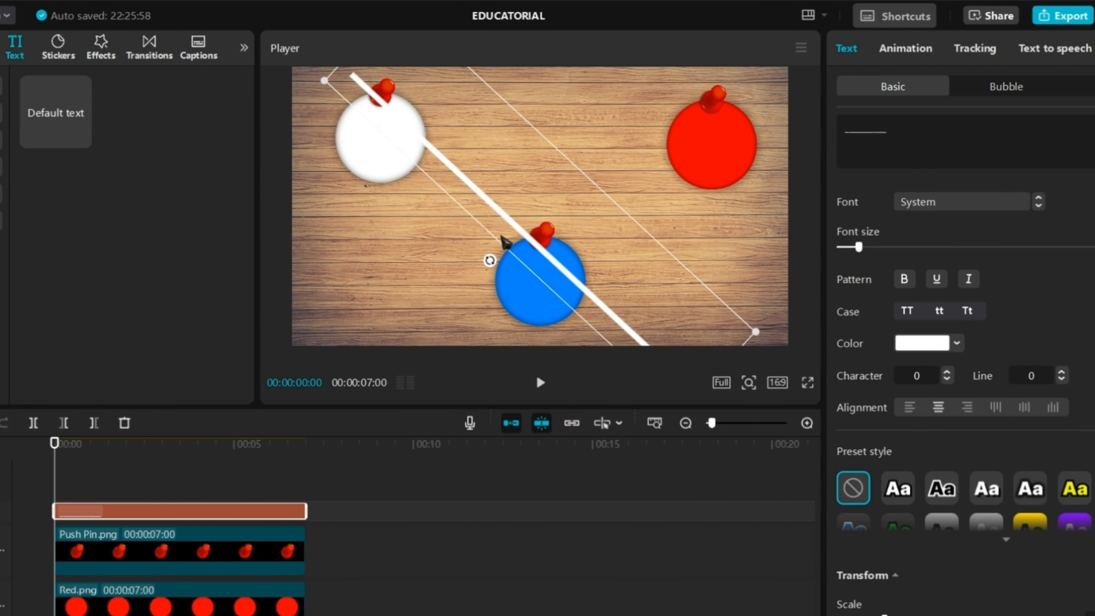
{"action": "left_click_drag", "start_coordinate": [505, 243], "coordinate": [621, 218]}
{"action": "key", "text": "ctrl+c"}
{"action": "key", "text": "ctrl+v"}
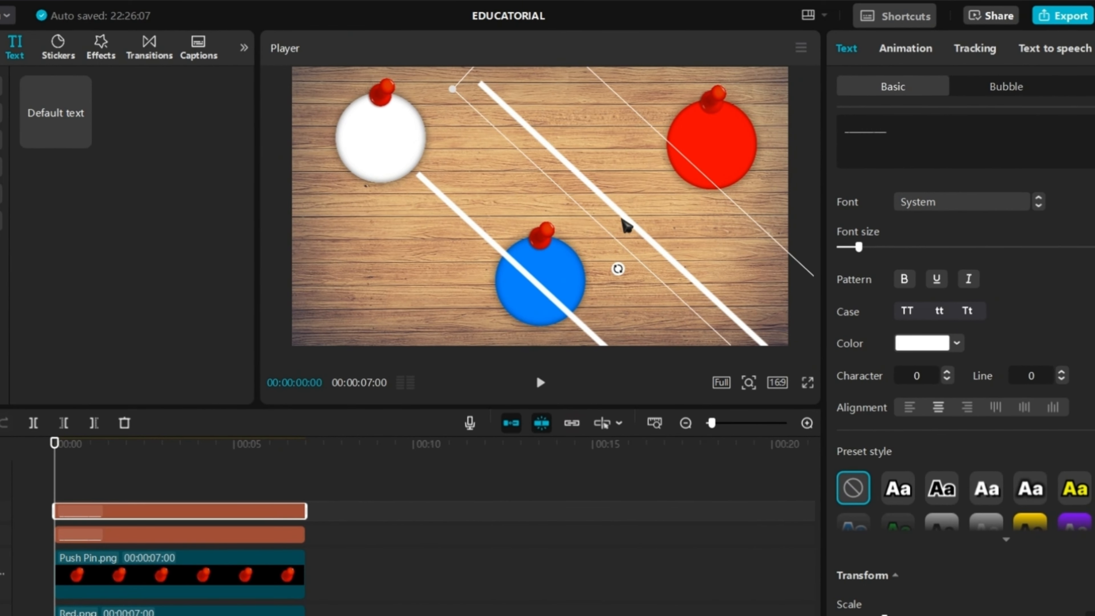
{"action": "left_click_drag", "start_coordinate": [618, 268], "coordinate": [691, 254]}
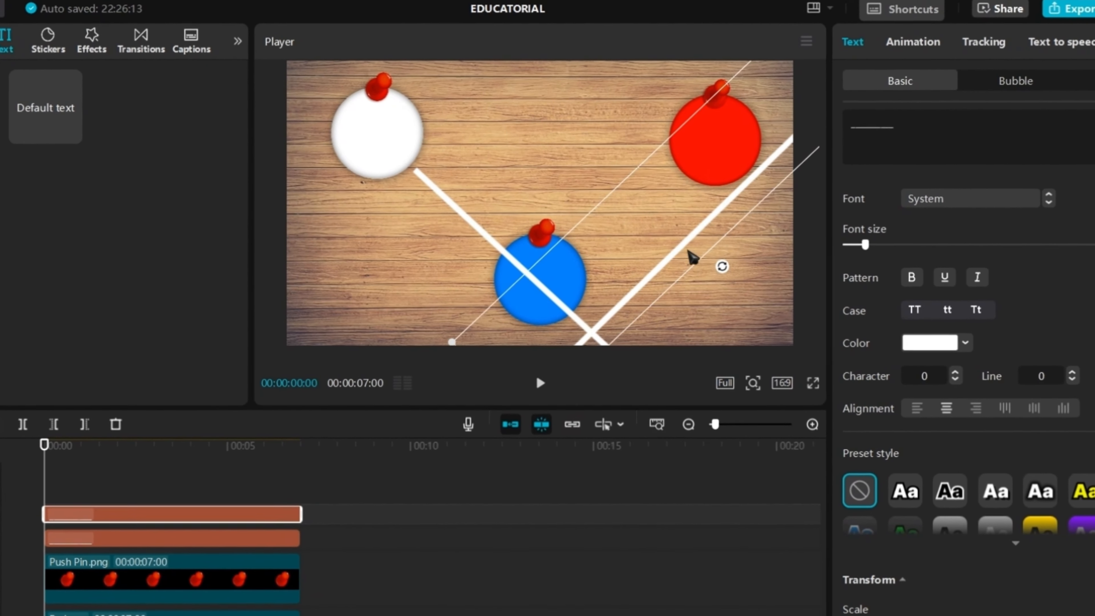
{"action": "left_click_drag", "start_coordinate": [668, 216], "coordinate": [718, 142]}
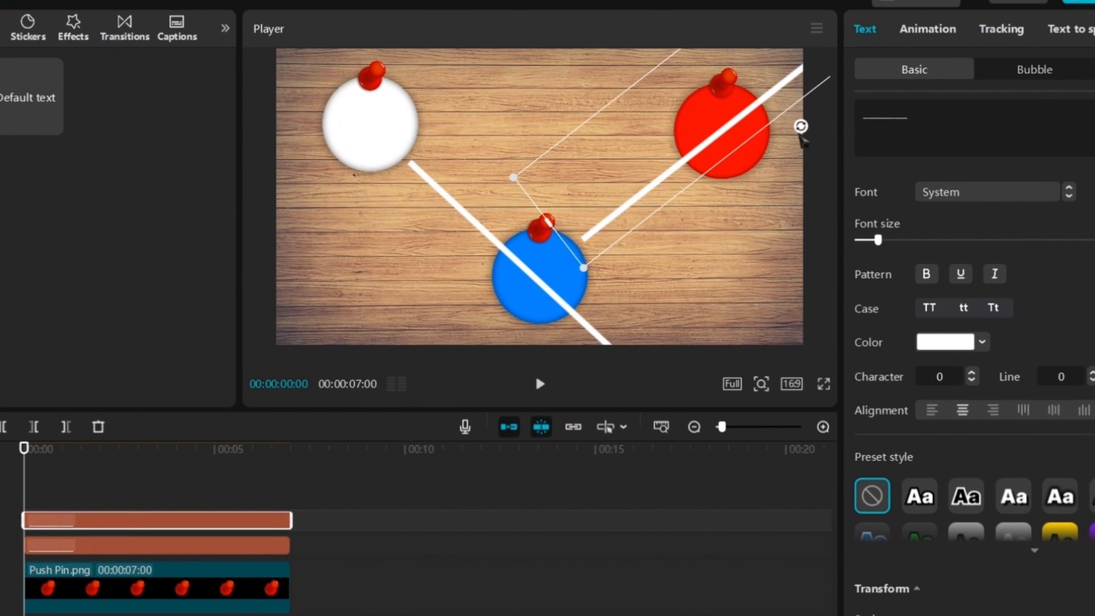
Convert each of the two line text layers into its own compound clip.
{"action": "right_click", "coordinate": [256, 520]}
{"action": "left_click", "coordinate": [345, 420]}
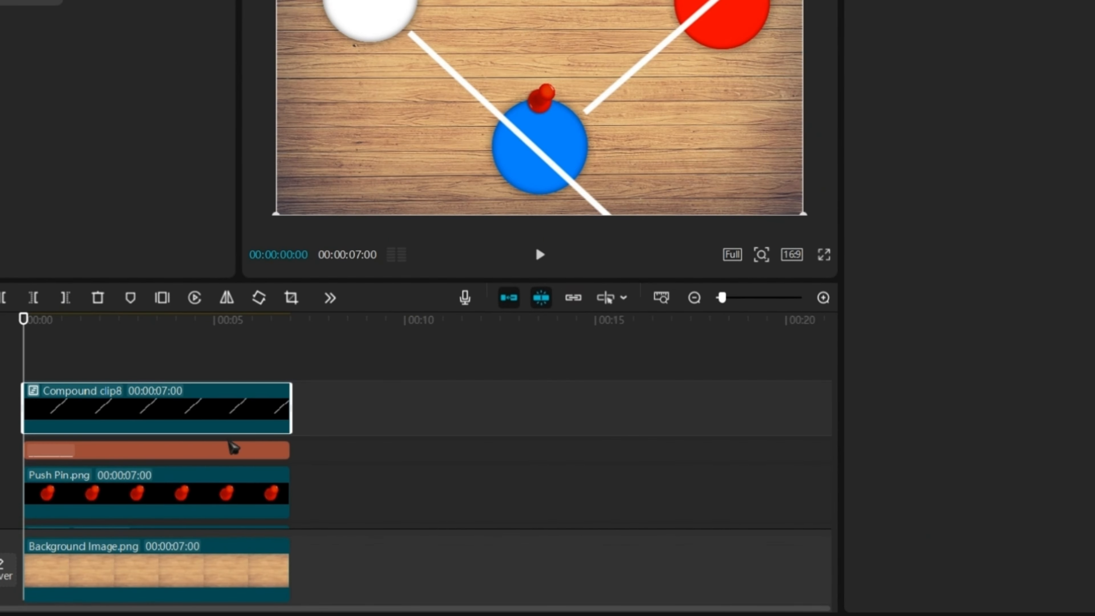
{"action": "right_click", "coordinate": [222, 462]}
{"action": "left_click", "coordinate": [254, 421]}
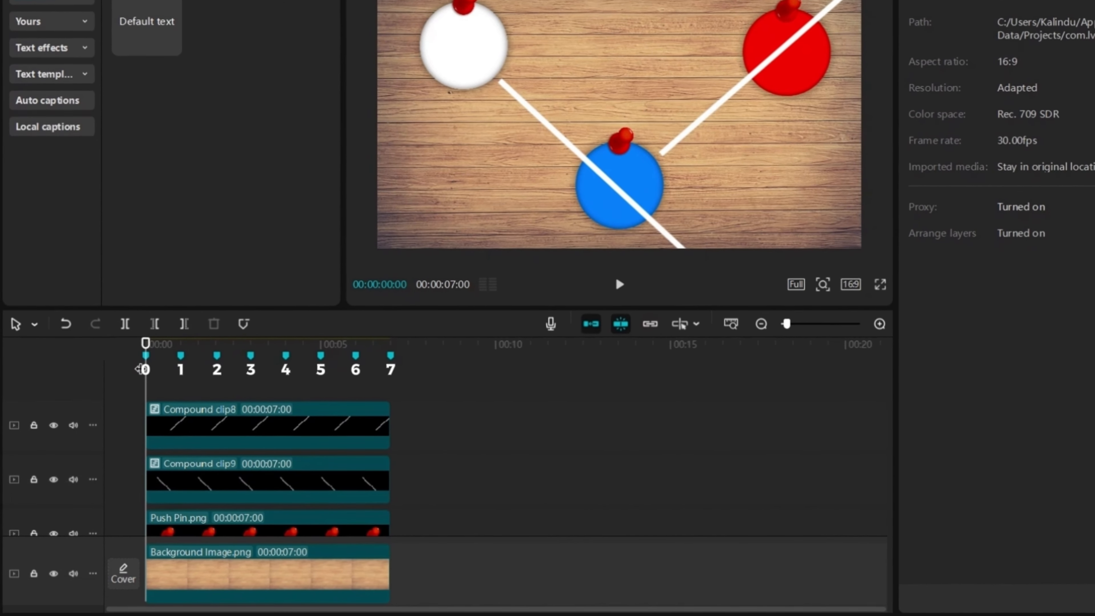
At 00:00:02:01, hide the white-to-blue line with a Split mask rotated -47° at X -323, Y 297.
{"action": "left_click", "coordinate": [205, 480]}
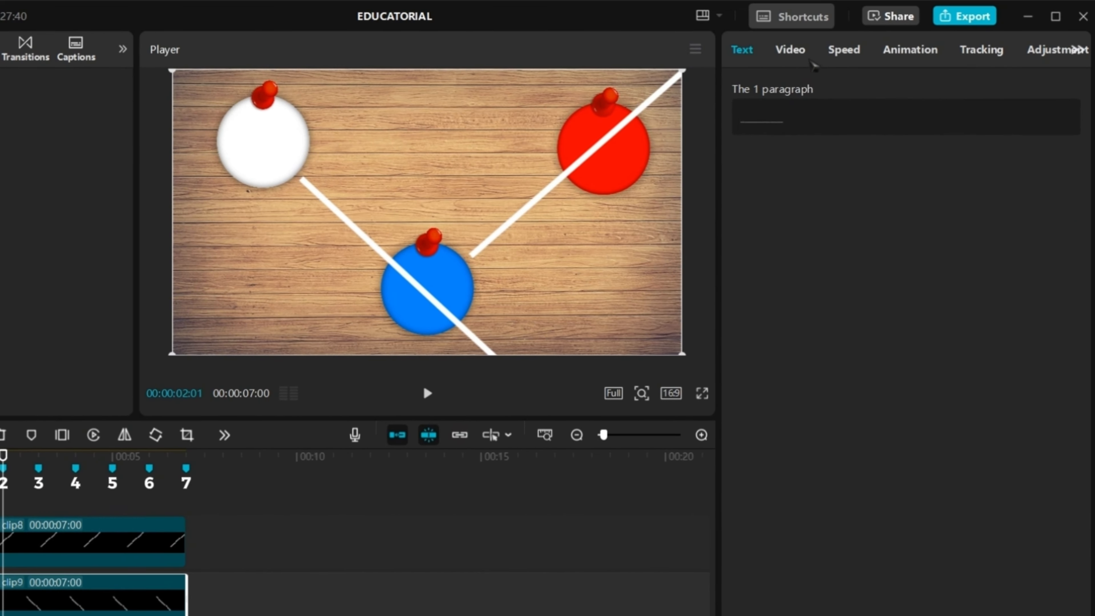
{"action": "left_click", "coordinate": [810, 60]}
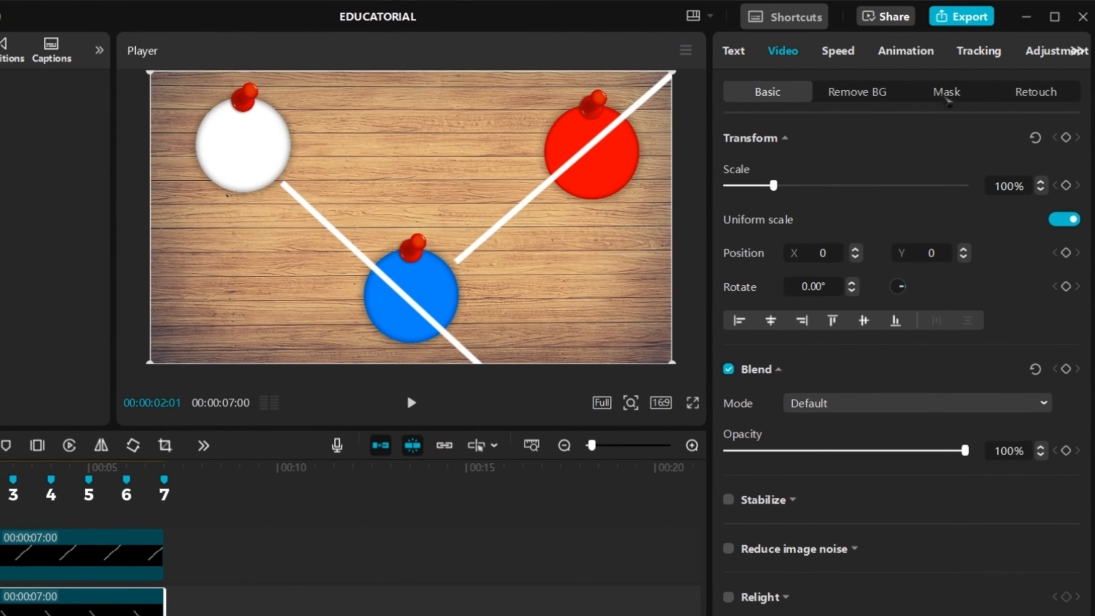
{"action": "left_click", "coordinate": [950, 89]}
{"action": "left_click", "coordinate": [807, 163]}
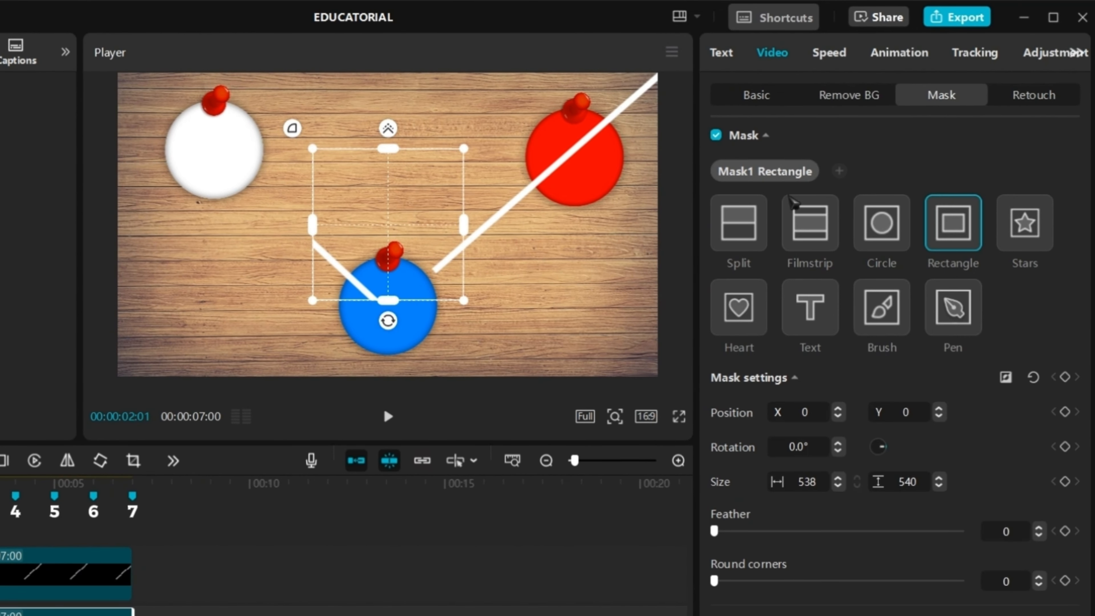
{"action": "left_click", "coordinate": [757, 235]}
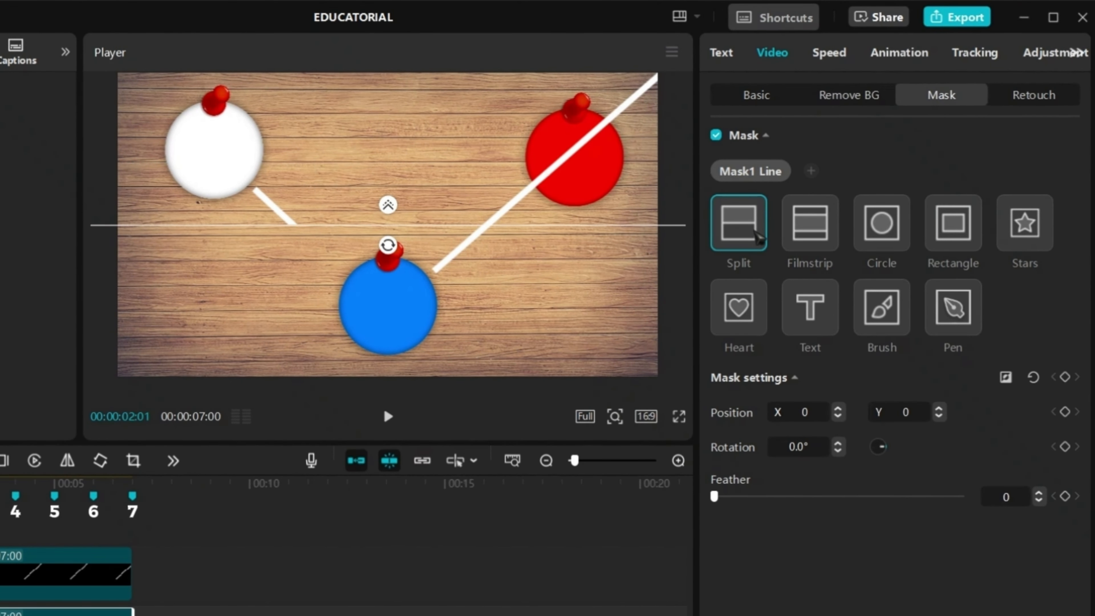
{"action": "left_click_drag", "start_coordinate": [388, 244], "coordinate": [444, 269]}
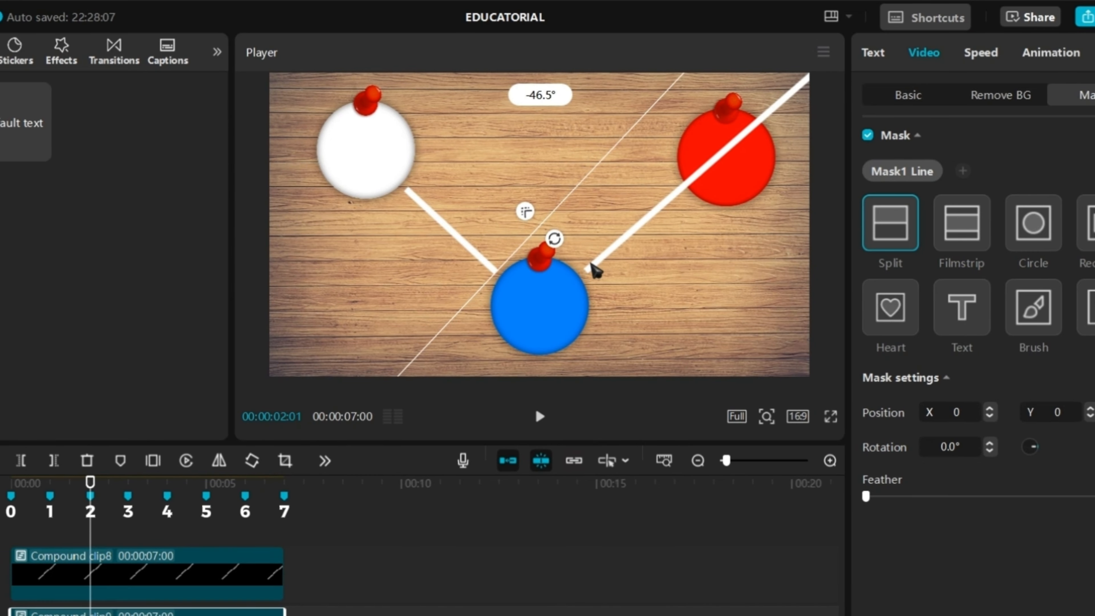
{"action": "left_click_drag", "start_coordinate": [594, 269], "coordinate": [486, 118]}
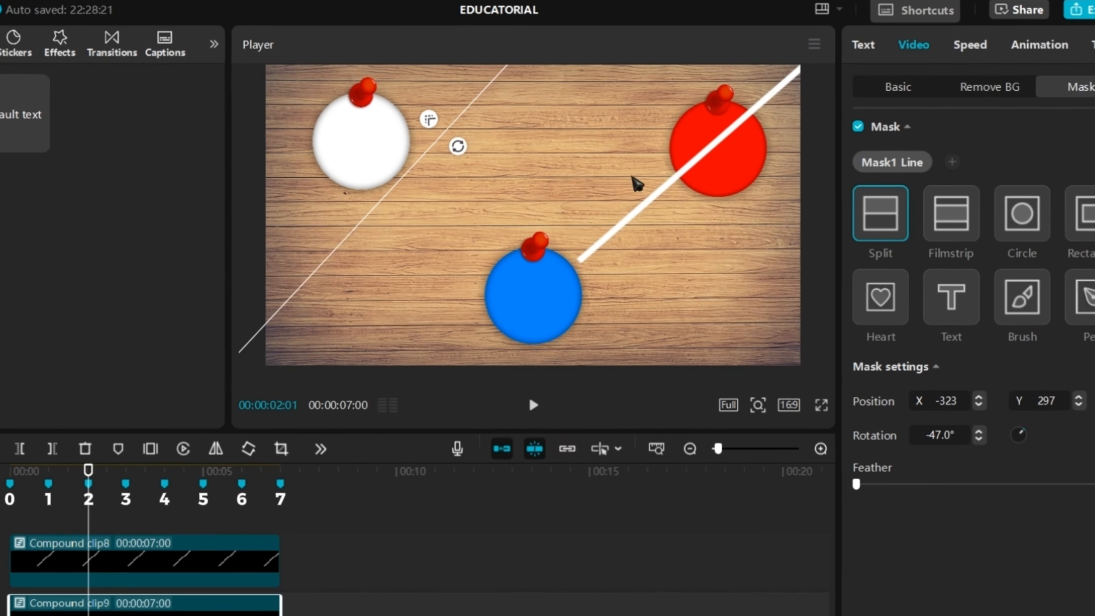
Keyframe the white-to-blue line's mask at 00:00:02:01 and move the mask to X -18, Y -13 at 00:00:03:00.
{"action": "left_click", "coordinate": [1068, 252]}
{"action": "left_click_drag", "start_coordinate": [88, 472], "coordinate": [94, 472]}
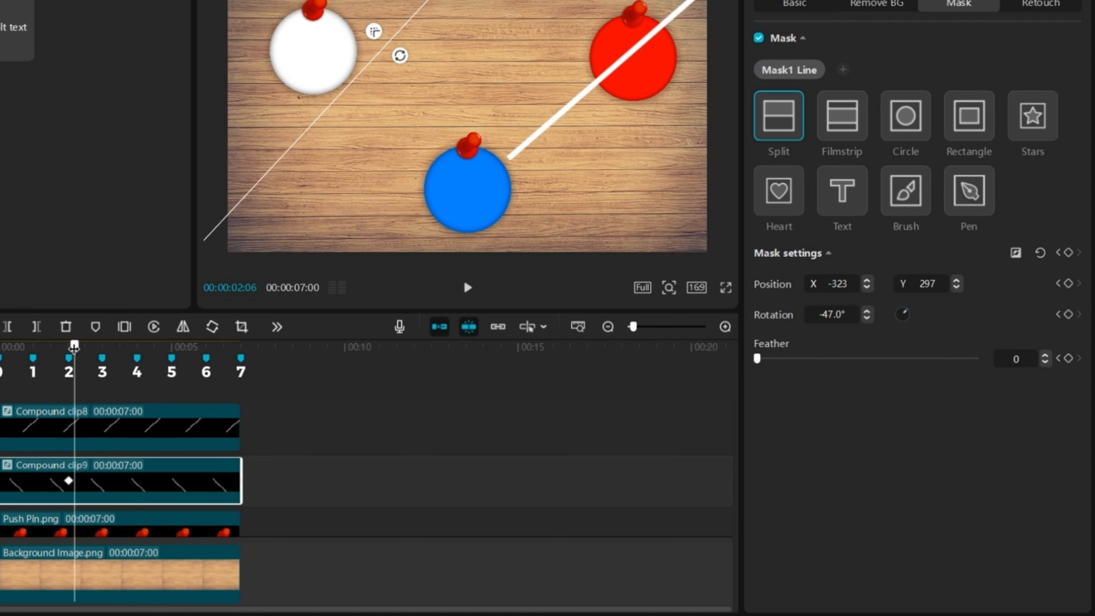
{"action": "left_click_drag", "start_coordinate": [74, 347], "coordinate": [103, 348]}
{"action": "left_click_drag", "start_coordinate": [278, 162], "coordinate": [353, 237]}
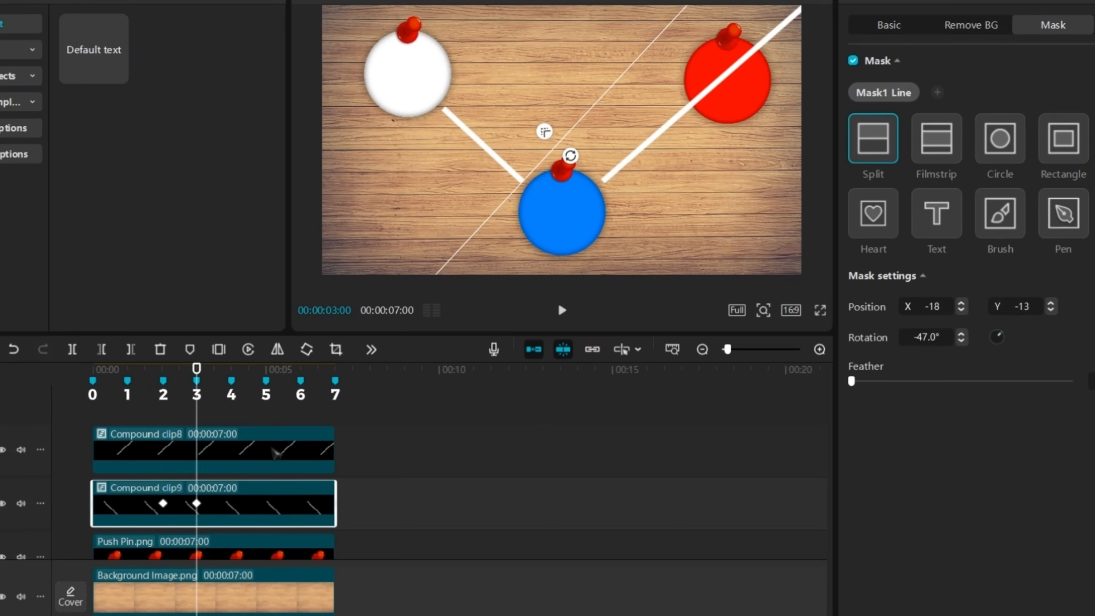
At 00:00:04:00, hide the blue-to-red line with a Split mask rotated -131° at X 41, Y -41.
{"action": "left_click", "coordinate": [181, 456]}
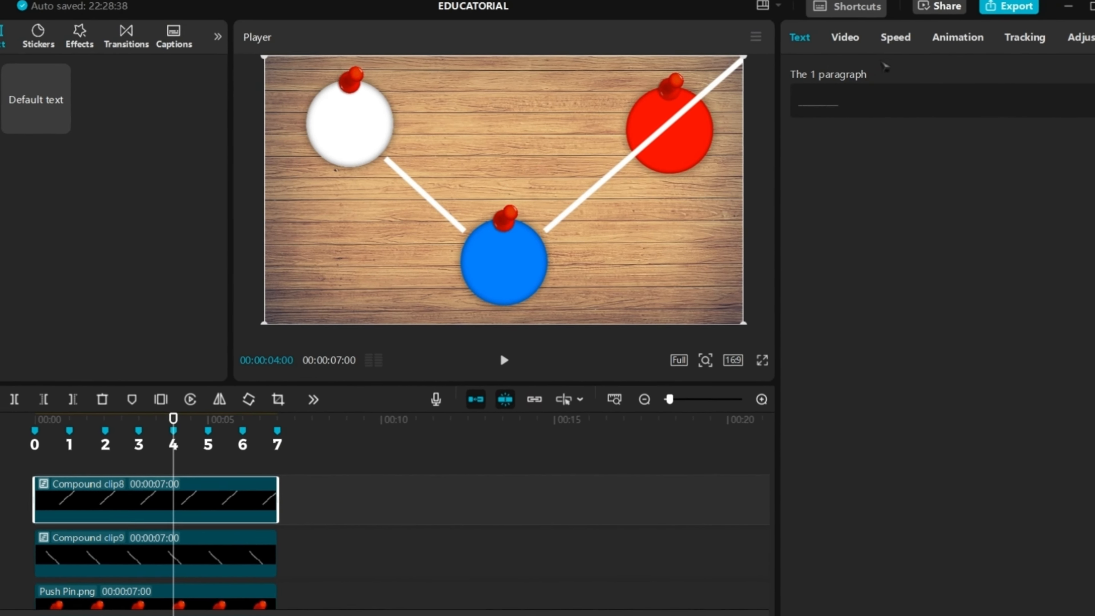
{"action": "left_click", "coordinate": [839, 42]}
{"action": "left_click", "coordinate": [823, 151]}
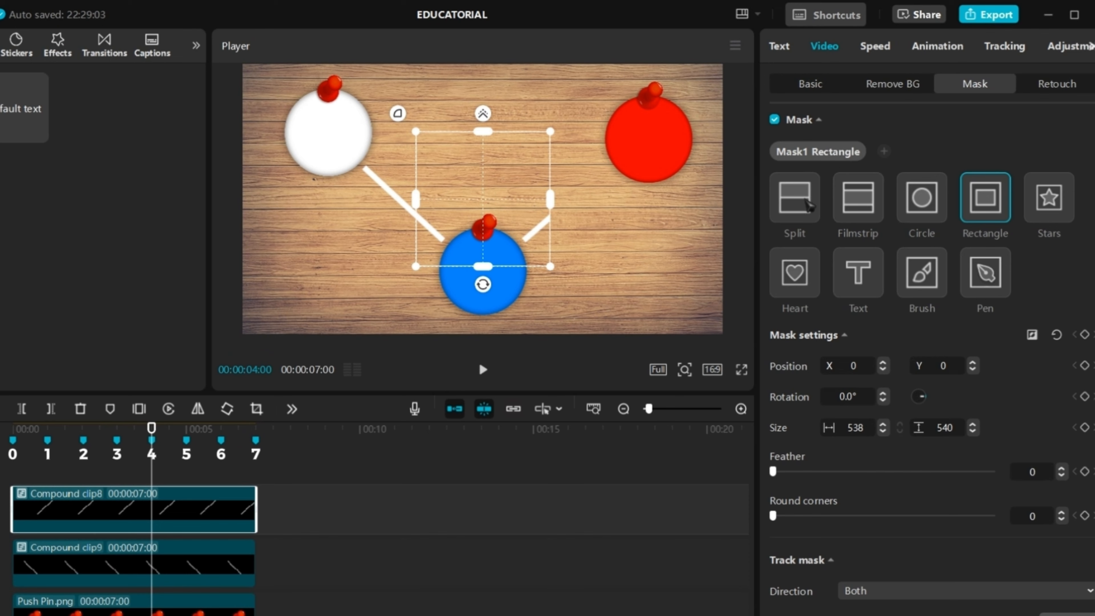
{"action": "left_click", "coordinate": [794, 197]}
{"action": "left_click_drag", "start_coordinate": [482, 217], "coordinate": [604, 68]}
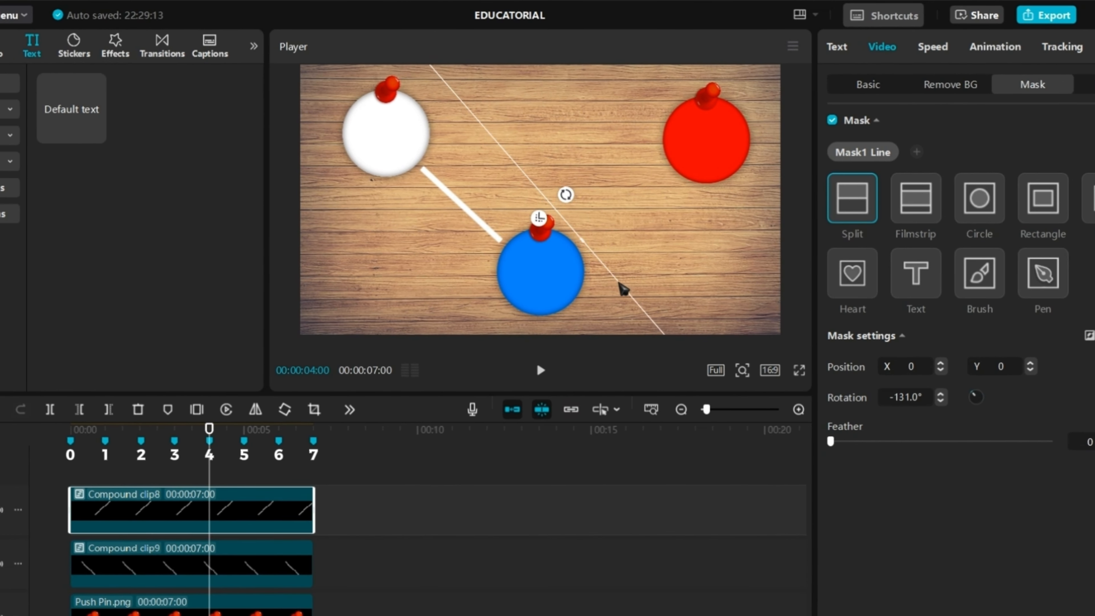
{"action": "left_click_drag", "start_coordinate": [618, 282], "coordinate": [616, 285]}
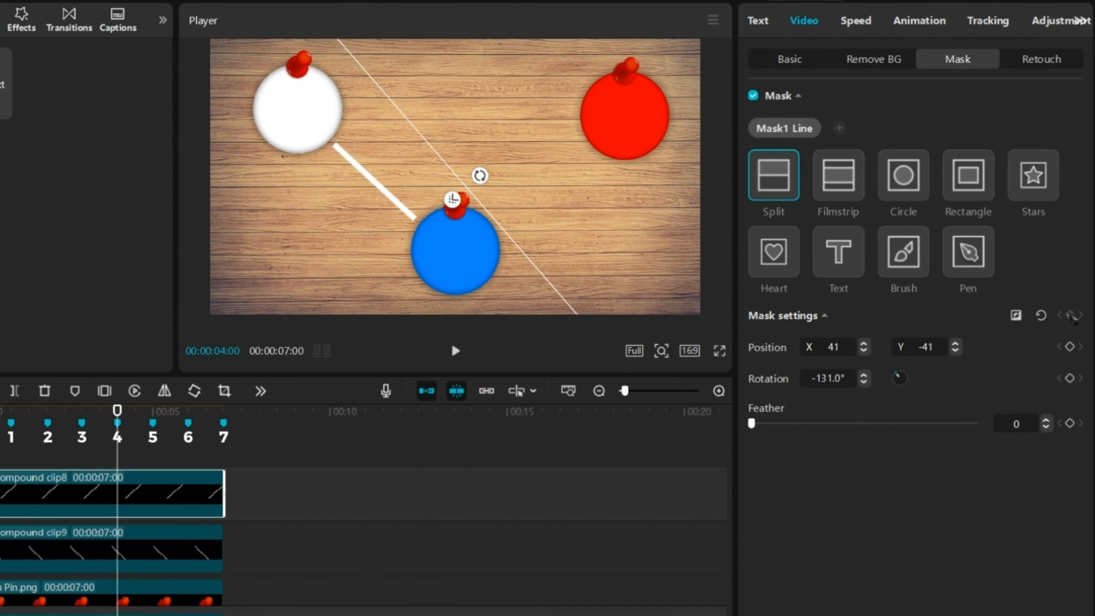
Keyframe the blue-to-red line's mask at 00:00:04:00 and move the mask to the red circle's edge at the five-second mark.
{"action": "left_click", "coordinate": [1068, 315]}
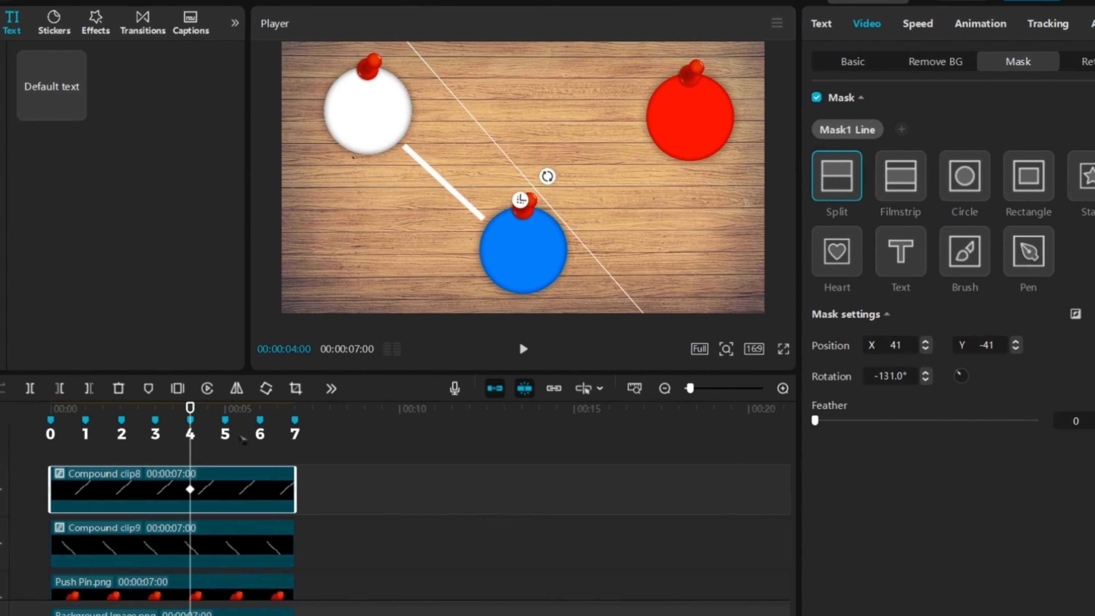
{"action": "left_click_drag", "start_coordinate": [115, 409], "coordinate": [150, 415]}
{"action": "left_click_drag", "start_coordinate": [631, 298], "coordinate": [719, 223]}
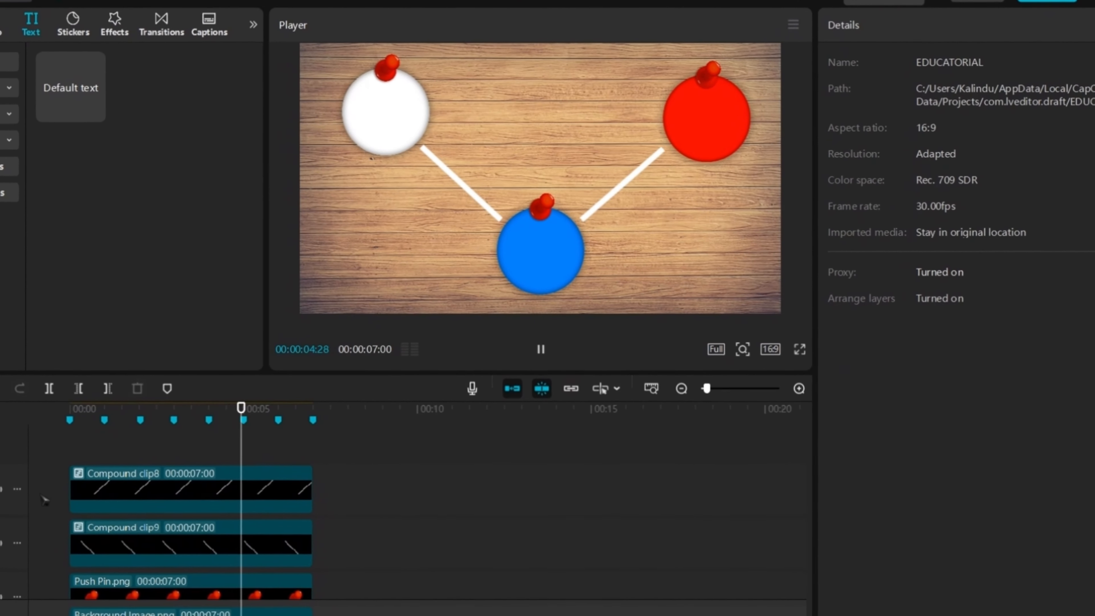
Show the blue-to-red line clip's keyframe curves and apply the Ease preset to the mask's Position X keyframes.
{"action": "left_click", "coordinate": [172, 496]}
{"action": "right_click", "coordinate": [176, 507]}
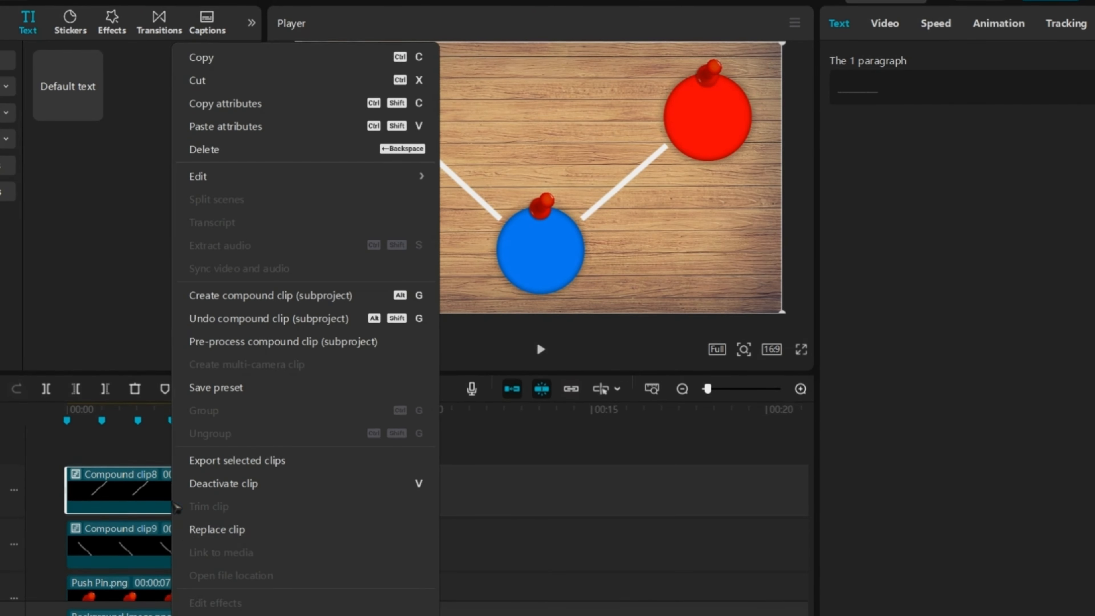
{"action": "left_click", "coordinate": [344, 588]}
{"action": "scroll", "coordinate": [345, 567], "scroll_direction": "up", "scroll_amount": 4}
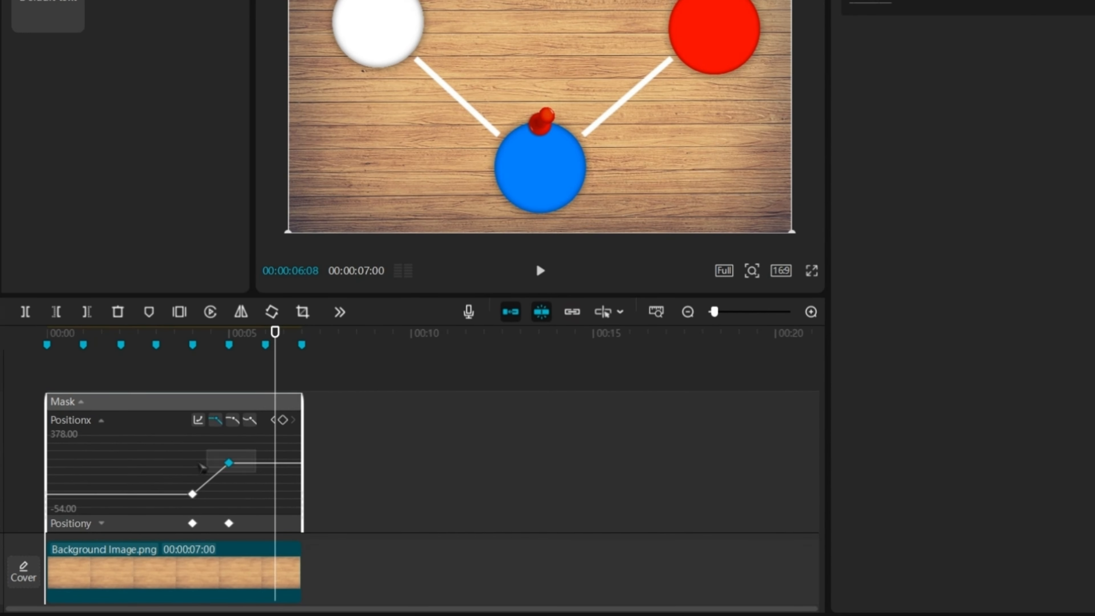
{"action": "left_click", "coordinate": [198, 420]}
{"action": "left_click", "coordinate": [379, 475]}
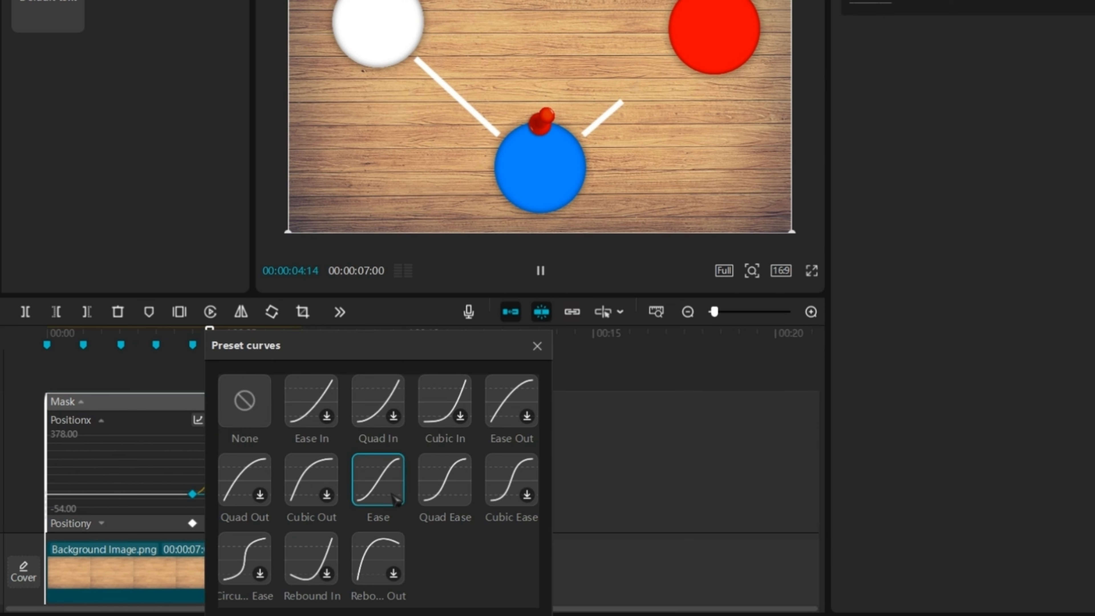
Apply the Ease preset to the blue-to-red line's mask Position Y keyframes and hide the clip's keyframe curves.
{"action": "left_click", "coordinate": [101, 523]}
{"action": "scroll", "coordinate": [259, 435], "scroll_direction": "down", "scroll_amount": 3}
{"action": "left_click", "coordinate": [210, 426]}
{"action": "left_click", "coordinate": [197, 376]}
{"action": "left_click", "coordinate": [378, 479]}
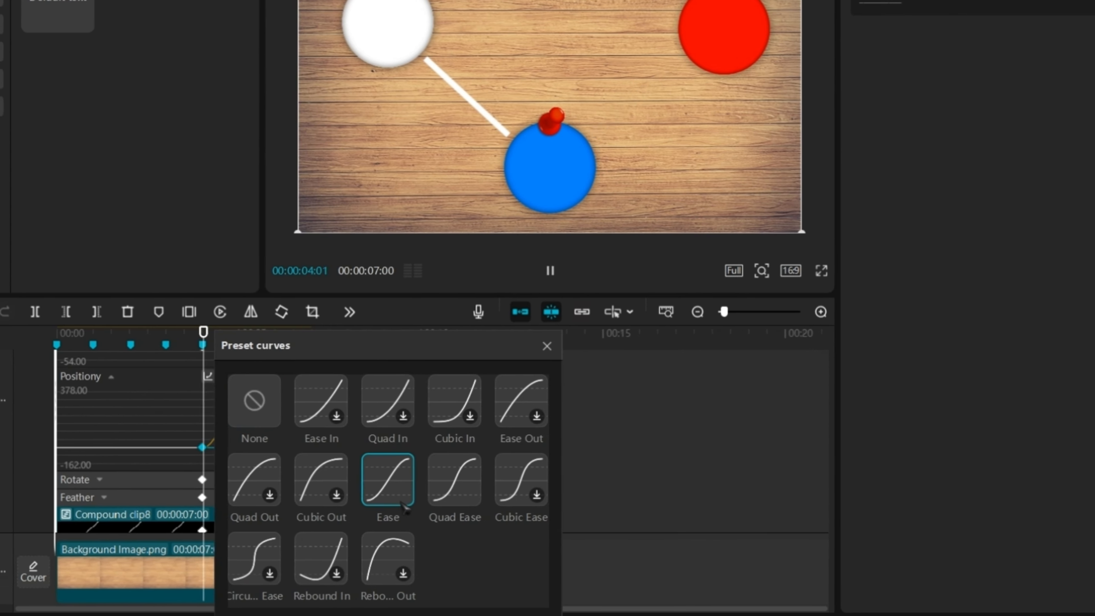
{"action": "left_click", "coordinate": [538, 348]}
{"action": "key", "text": "alt+k"}
Show the white-to-blue line clip's keyframe curves and apply the Ease preset to the mask's Position X keyframes.
{"action": "left_click", "coordinate": [268, 450]}
{"action": "key", "text": "alt+k"}
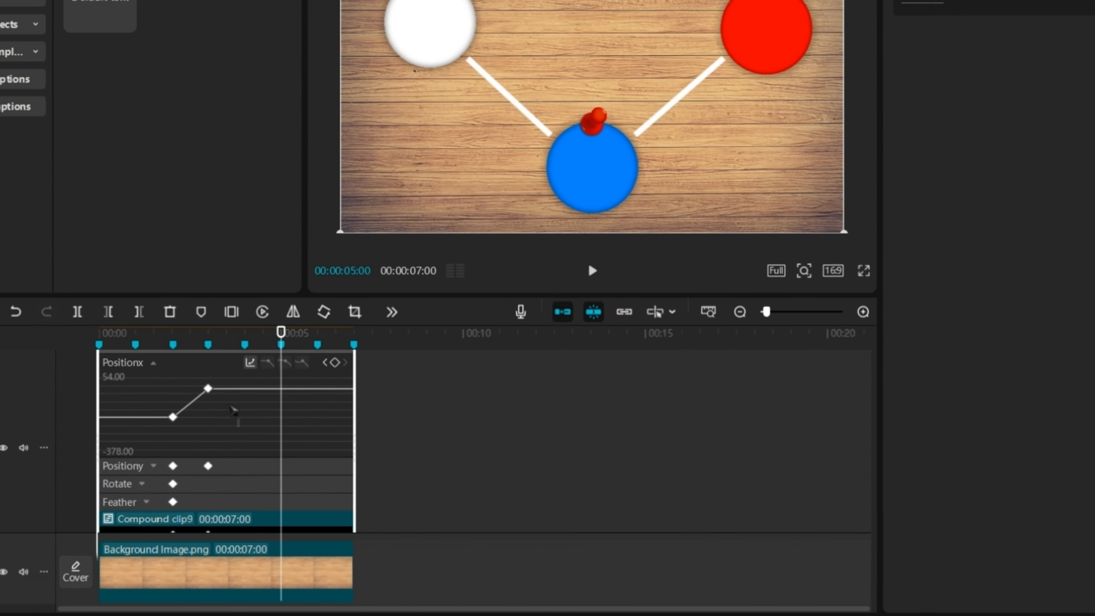
{"action": "left_click", "coordinate": [156, 402]}
{"action": "left_click", "coordinate": [262, 363]}
{"action": "left_click", "coordinate": [441, 484]}
{"action": "left_click", "coordinate": [603, 348]}
Apply the Ease preset to the white-to-blue line's mask Position Y keyframes and hide the clip's keyframe curves.
{"action": "left_click", "coordinate": [166, 466]}
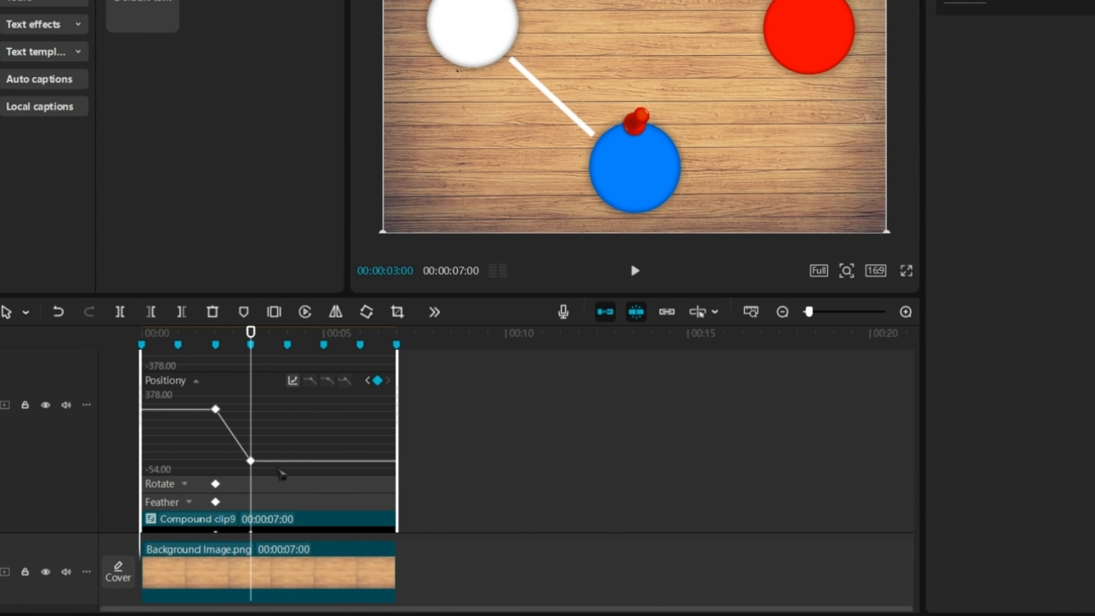
{"action": "left_click", "coordinate": [203, 435]}
{"action": "left_click", "coordinate": [299, 380]}
{"action": "left_click", "coordinate": [477, 487]}
{"action": "left_click", "coordinate": [637, 347]}
{"action": "key", "text": "alt+k"}
Play the line animation from the start of the timeline with nothing selected.
{"action": "left_click_drag", "start_coordinate": [256, 335], "coordinate": [130, 434]}
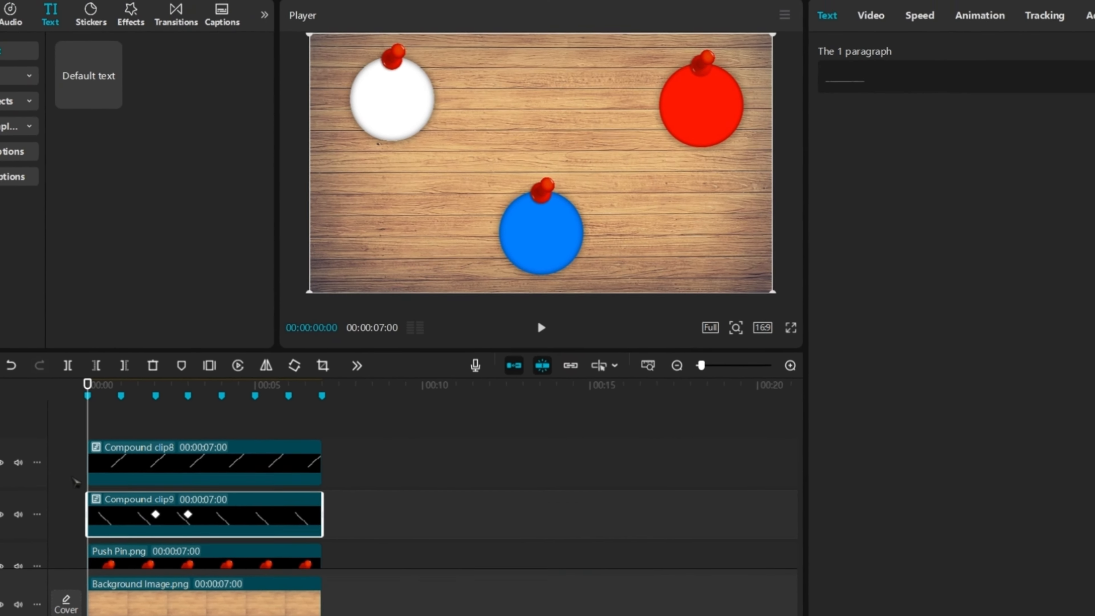
{"action": "left_click", "coordinate": [76, 482]}
{"action": "key", "text": "space"}
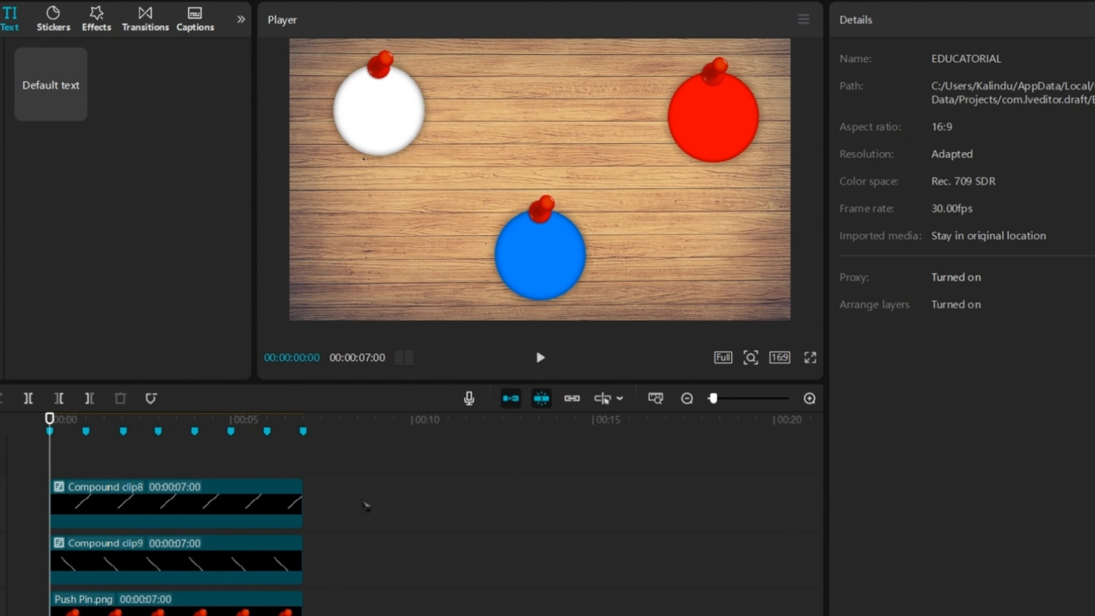
Combine all clips on the timeline into one compound clip.
{"action": "left_click_drag", "start_coordinate": [361, 501], "coordinate": [207, 603]}
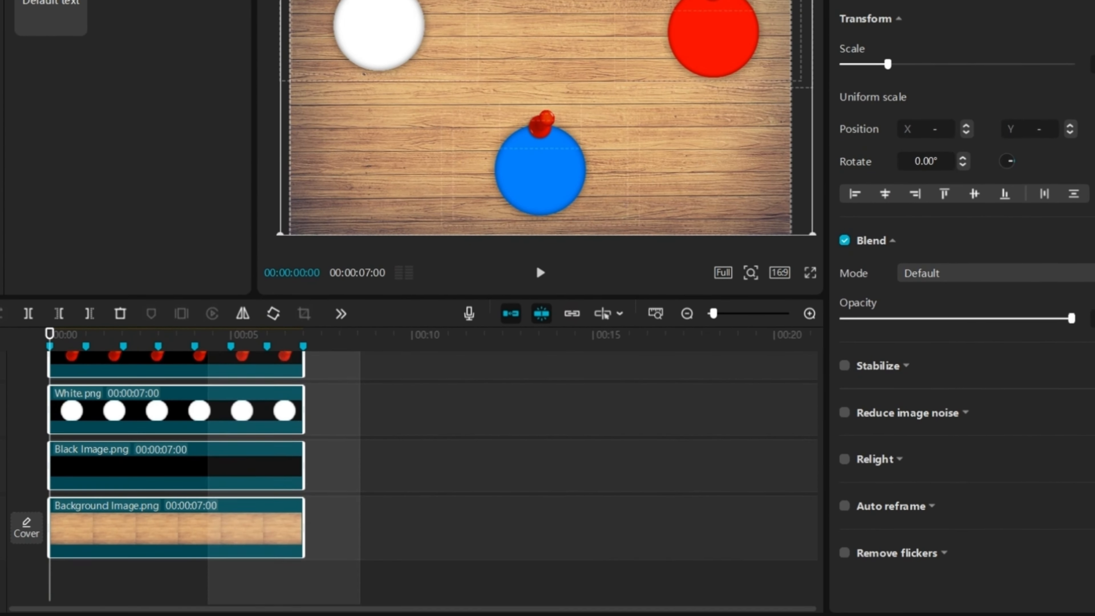
{"action": "key", "text": "alt+g"}
{"action": "left_click", "coordinate": [19, 420]}
{"action": "scroll", "coordinate": [19, 420], "scroll_direction": "up", "scroll_amount": 3}
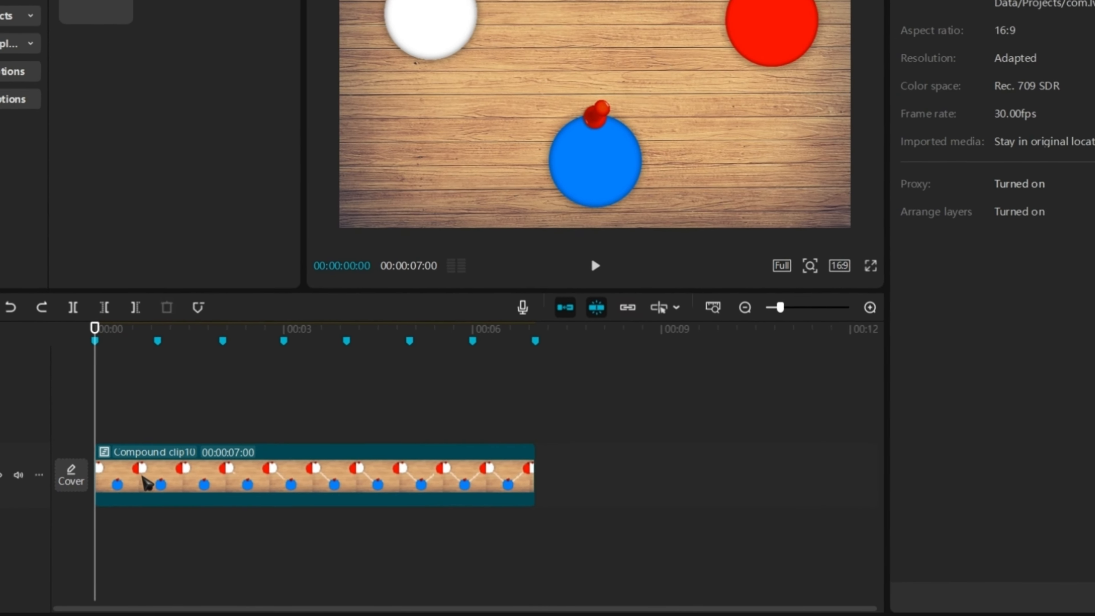
Keyframe the compound clip's transform at 00:00:00:00, then at 00:00:01:00 zoom onto the white circle with scale 189%, X 1718, Y -966.
{"action": "left_click", "coordinate": [98, 479]}
{"action": "left_click", "coordinate": [1068, 138]}
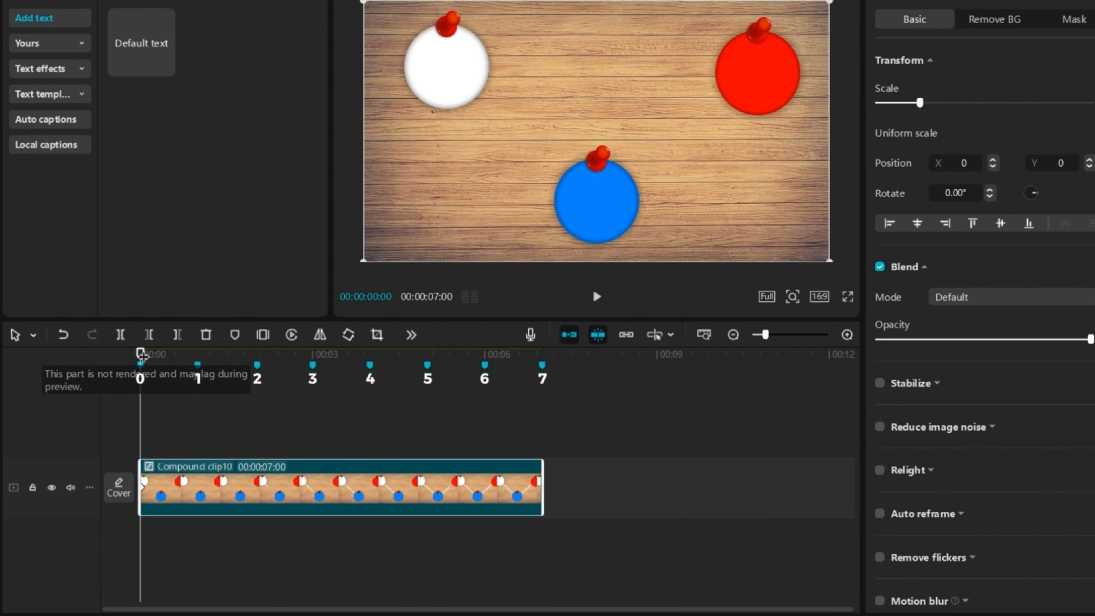
{"action": "left_click_drag", "start_coordinate": [141, 354], "coordinate": [197, 355]}
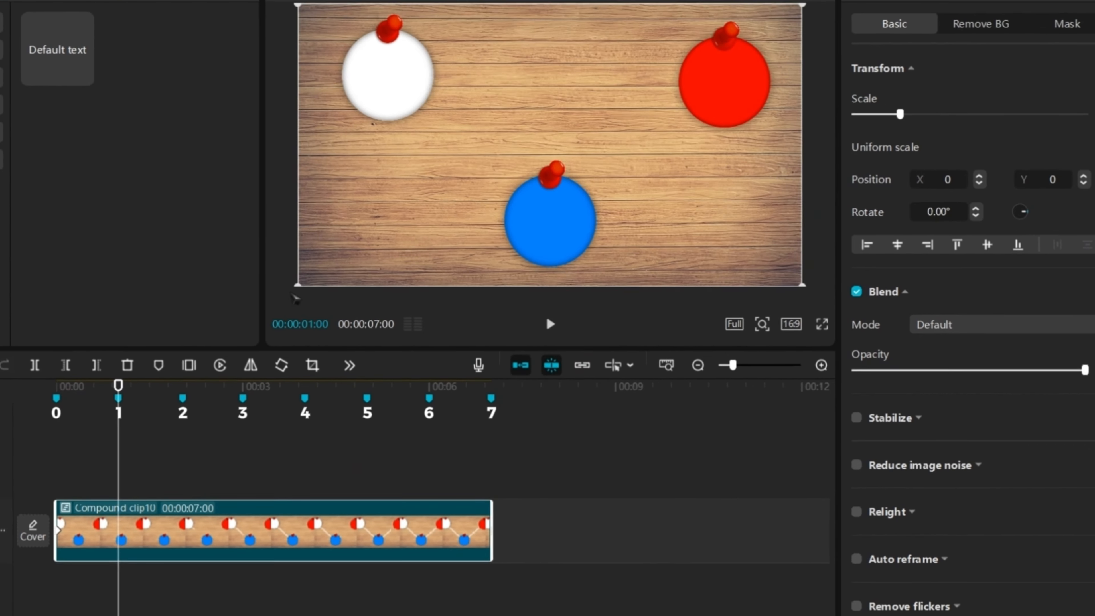
{"action": "left_click_drag", "start_coordinate": [376, 248], "coordinate": [160, 368]}
{"action": "left_click_drag", "start_coordinate": [523, 143], "coordinate": [688, 239]}
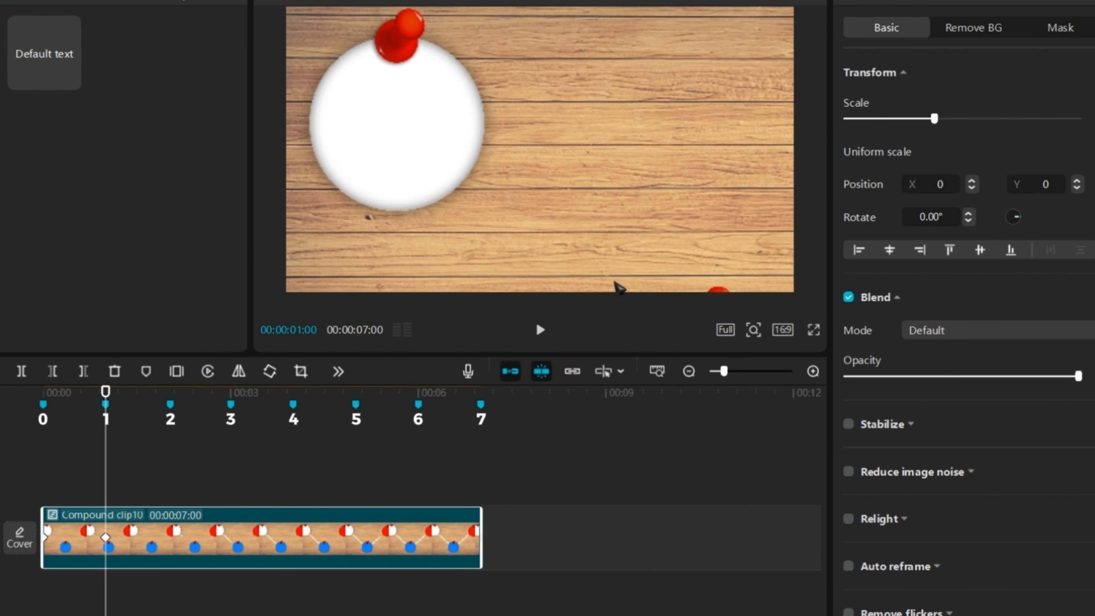
{"action": "left_click_drag", "start_coordinate": [614, 281], "coordinate": [677, 305]}
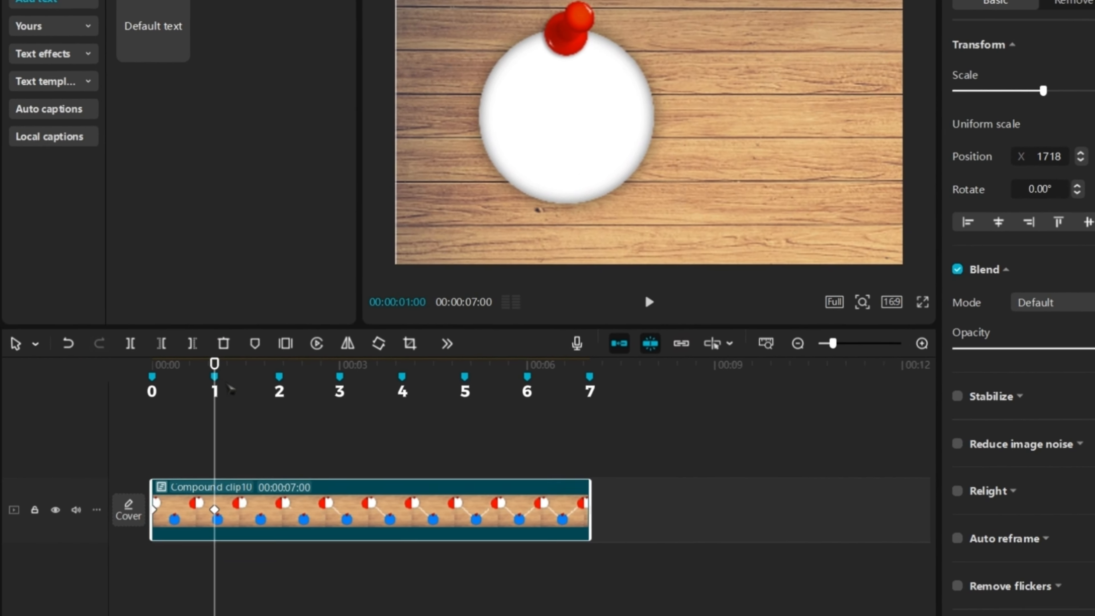
Keyframe the compound clip's transform at 00:00:02:01 and reframe on the blue circle at 00:00:03:00 with X 0, Y 966.
{"action": "left_click_drag", "start_coordinate": [105, 392], "coordinate": [125, 398]}
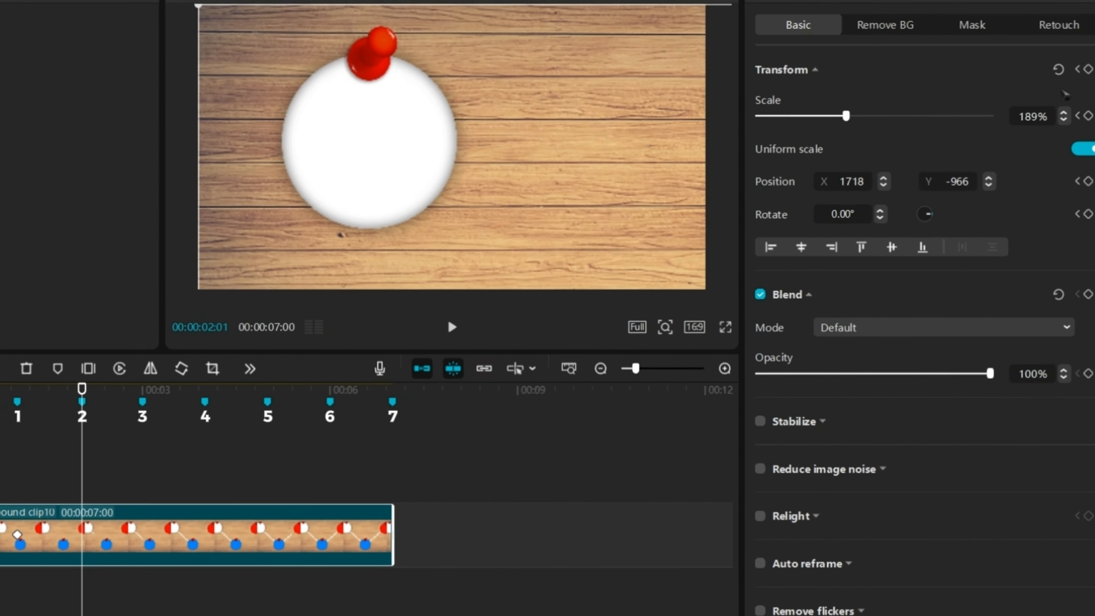
{"action": "left_click", "coordinate": [1067, 71]}
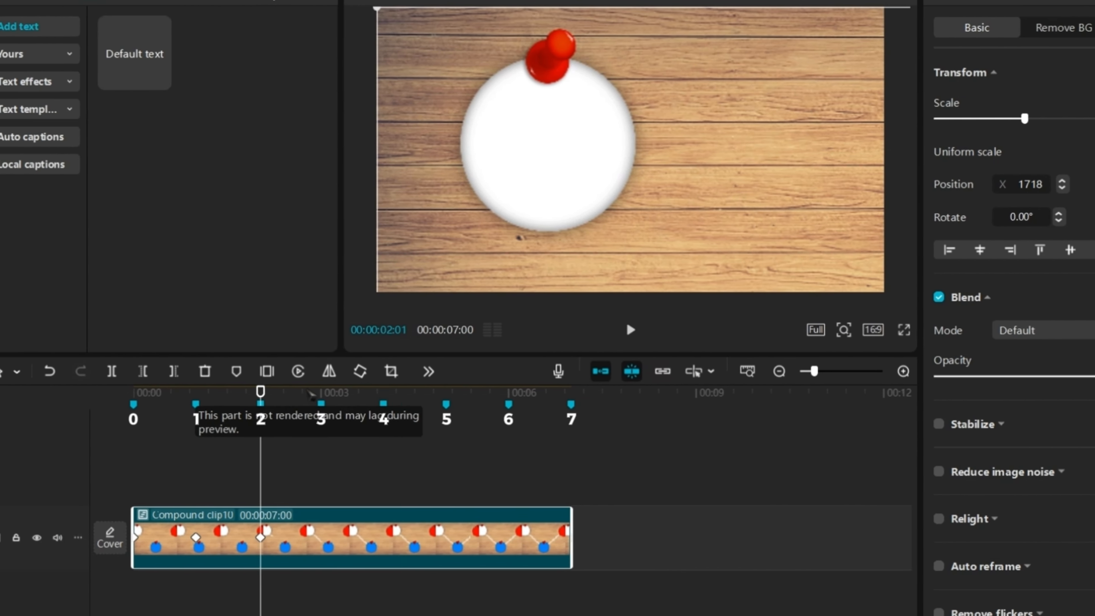
{"action": "left_click_drag", "start_coordinate": [61, 391], "coordinate": [106, 396]}
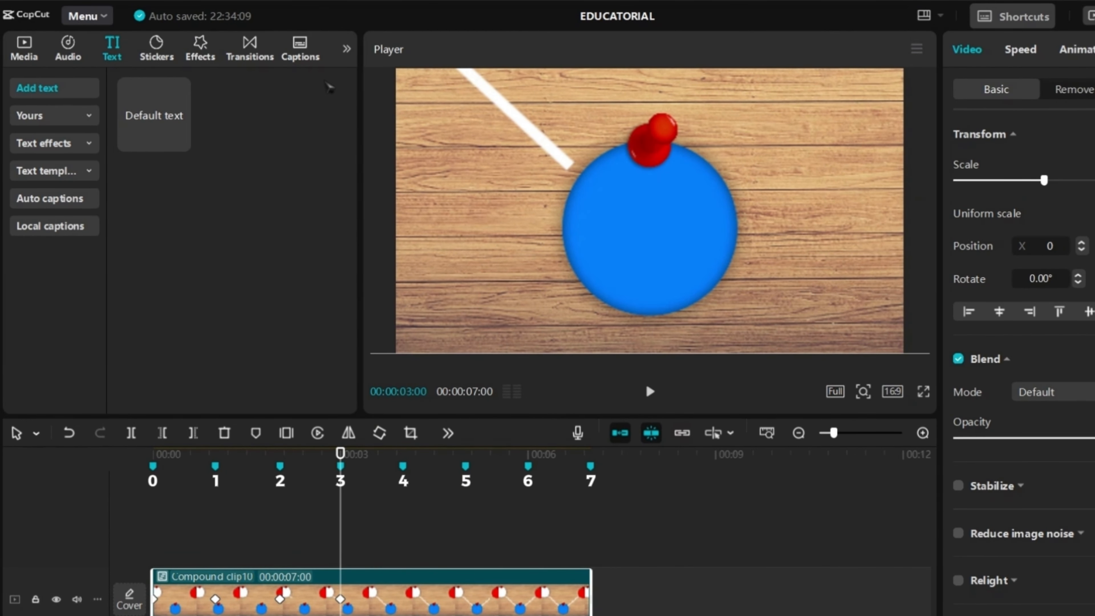
Keyframe the compound clip's transform at 00:00:04:00 and reframe on the red circle at 00:00:05:00 with X -1718, Y -966.
{"action": "left_click_drag", "start_coordinate": [340, 460], "coordinate": [397, 463]}
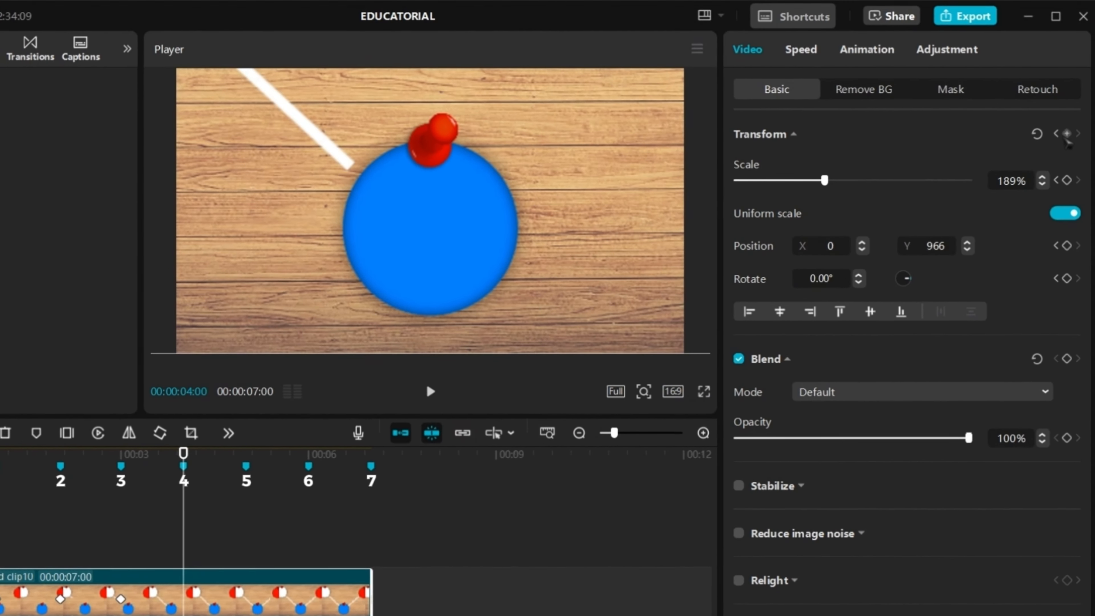
{"action": "left_click_drag", "start_coordinate": [184, 453], "coordinate": [245, 455]}
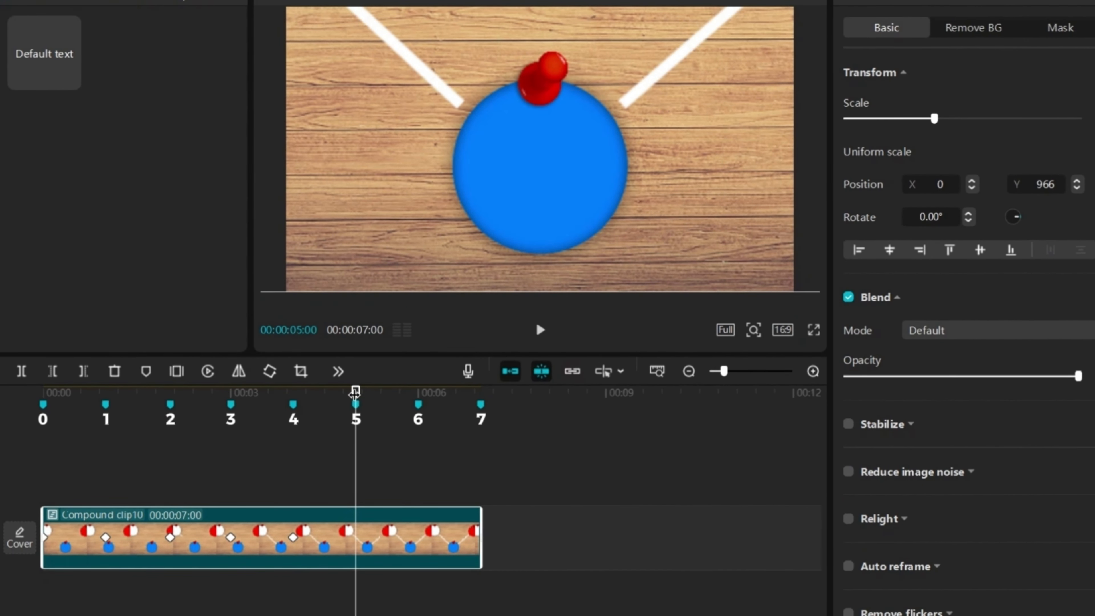
{"action": "left_click_drag", "start_coordinate": [706, 132], "coordinate": [488, 378]}
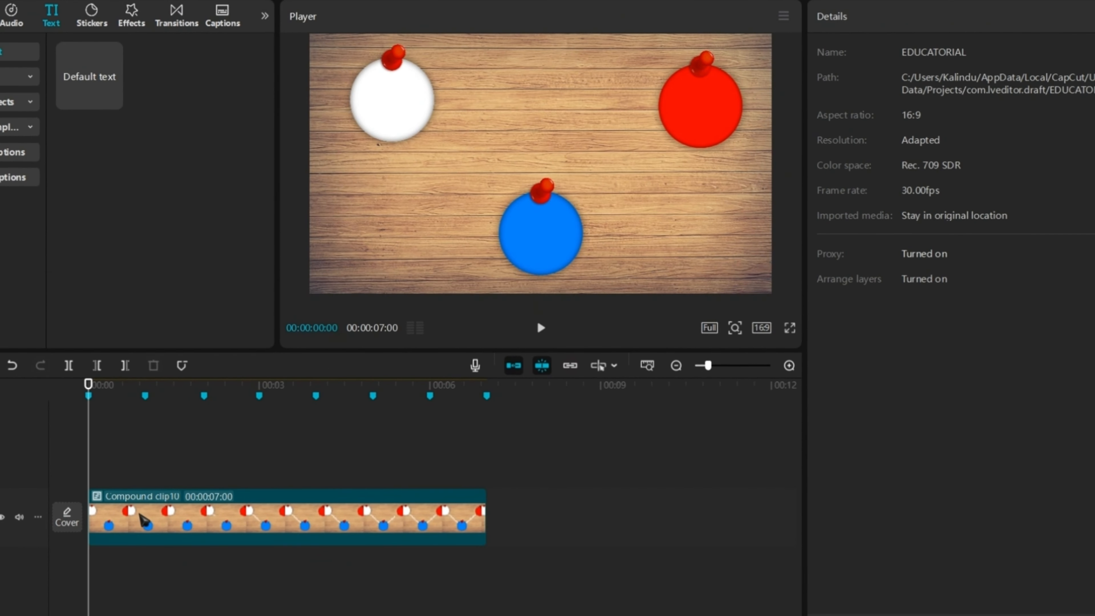
Show the compound clip's keyframe curves and apply the Ease preset to its Scale keyframes.
{"action": "right_click", "coordinate": [99, 599]}
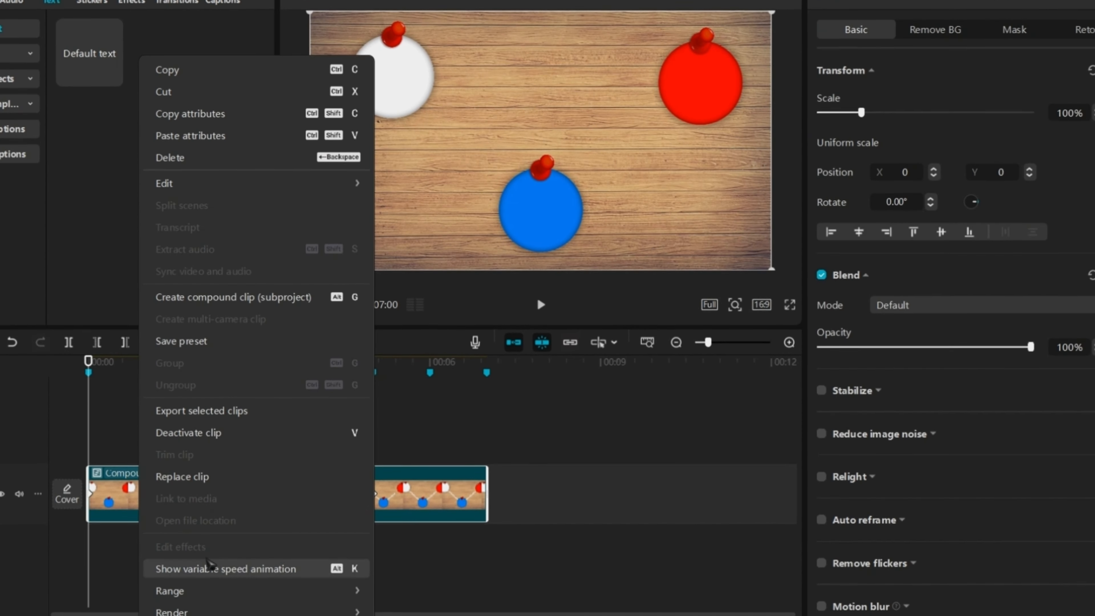
{"action": "left_click", "coordinate": [209, 567]}
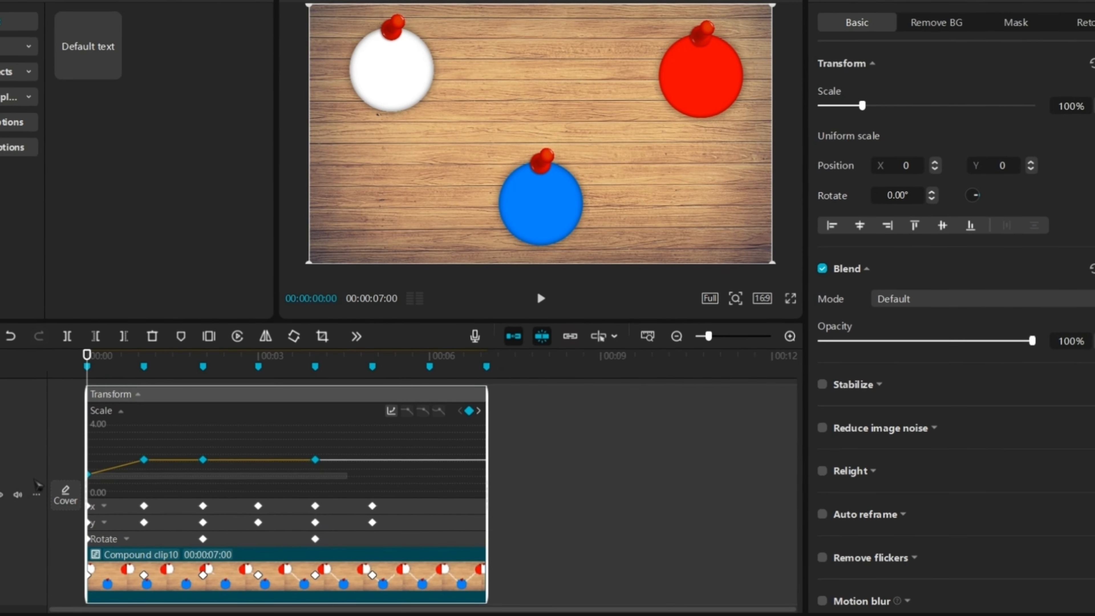
{"action": "left_click", "coordinate": [391, 411]}
{"action": "left_click", "coordinate": [562, 505]}
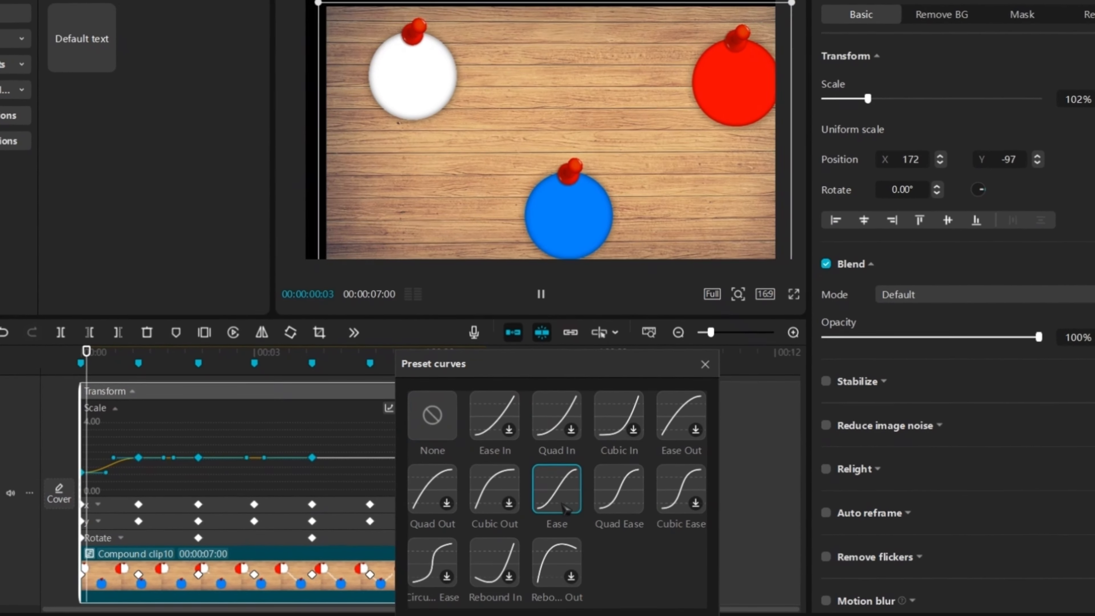
{"action": "left_click", "coordinate": [705, 364]}
Apply the Ease preset to all of the compound clip's X position keyframes.
{"action": "left_click", "coordinate": [98, 504]}
{"action": "left_click_drag", "start_coordinate": [410, 508], "coordinate": [81, 444]}
{"action": "left_click", "coordinate": [389, 425]}
{"action": "left_click", "coordinate": [557, 489]}
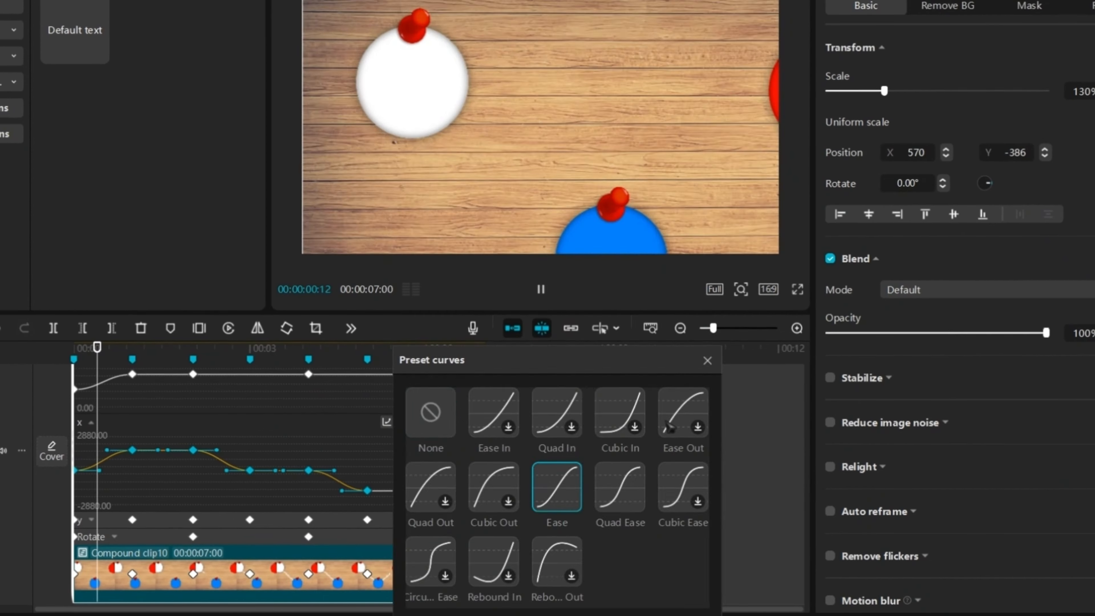
{"action": "left_click", "coordinate": [708, 361]}
Apply the Ease preset to all of the compound clip's Y position keyframes.
{"action": "left_click", "coordinate": [445, 522]}
{"action": "left_click_drag", "start_coordinate": [430, 526], "coordinate": [69, 452]}
{"action": "left_click", "coordinate": [386, 439]}
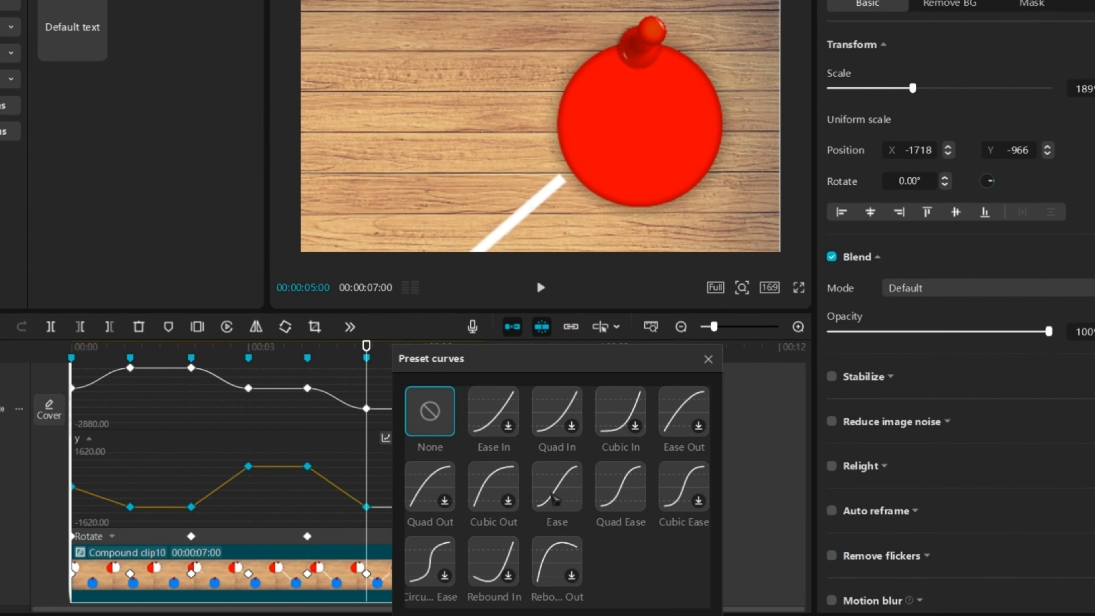
{"action": "left_click", "coordinate": [553, 499]}
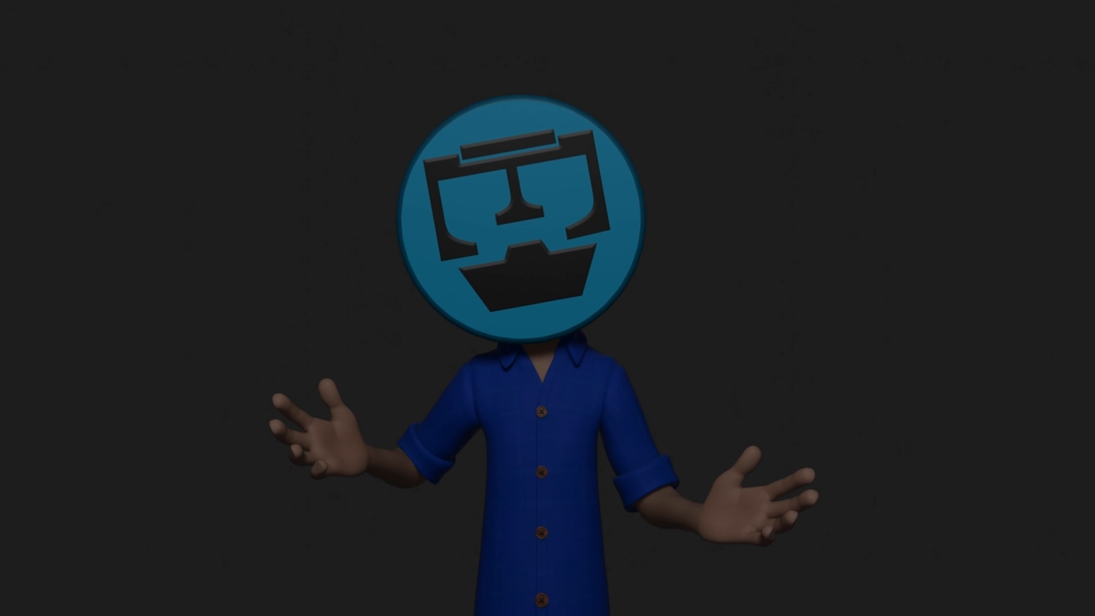